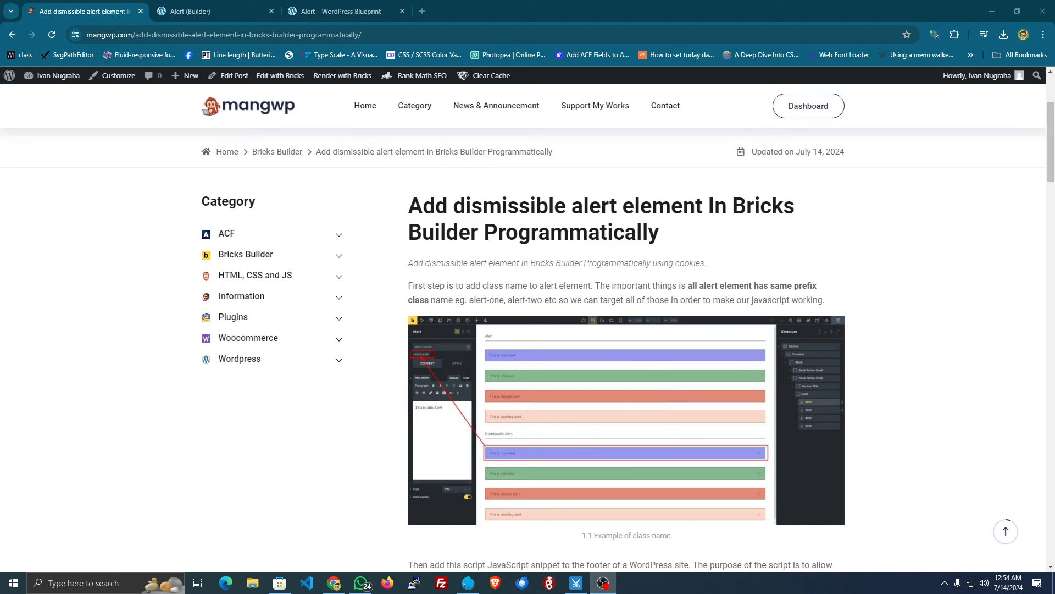
pyautogui.doubleClick(557, 263)
pyautogui.click(557, 263)
pyautogui.doubleClick(557, 263)
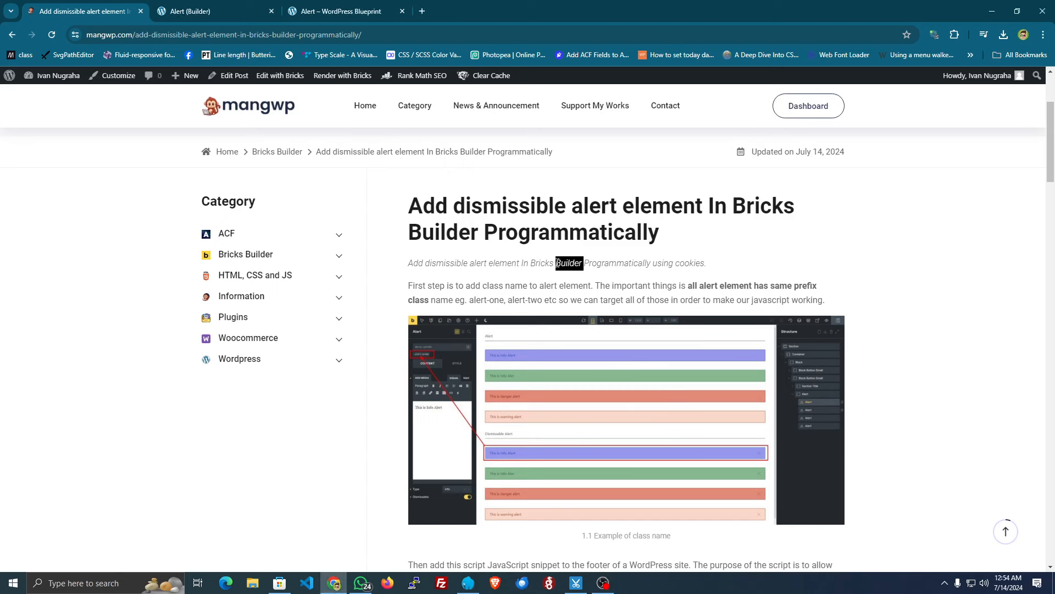
pyautogui.click(557, 263)
pyautogui.tripleClick(557, 263)
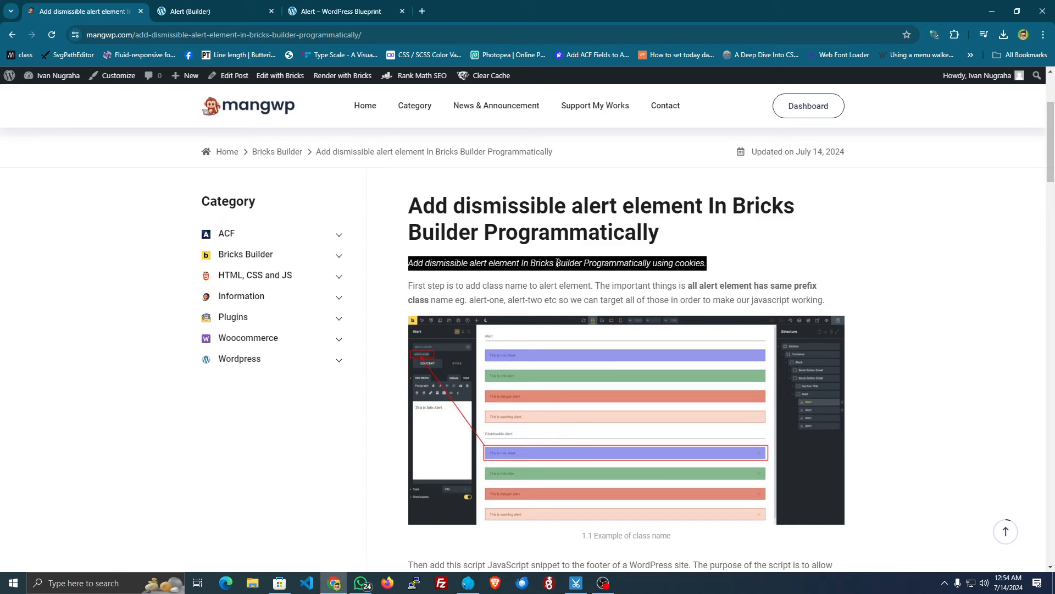
pyautogui.click(548, 283)
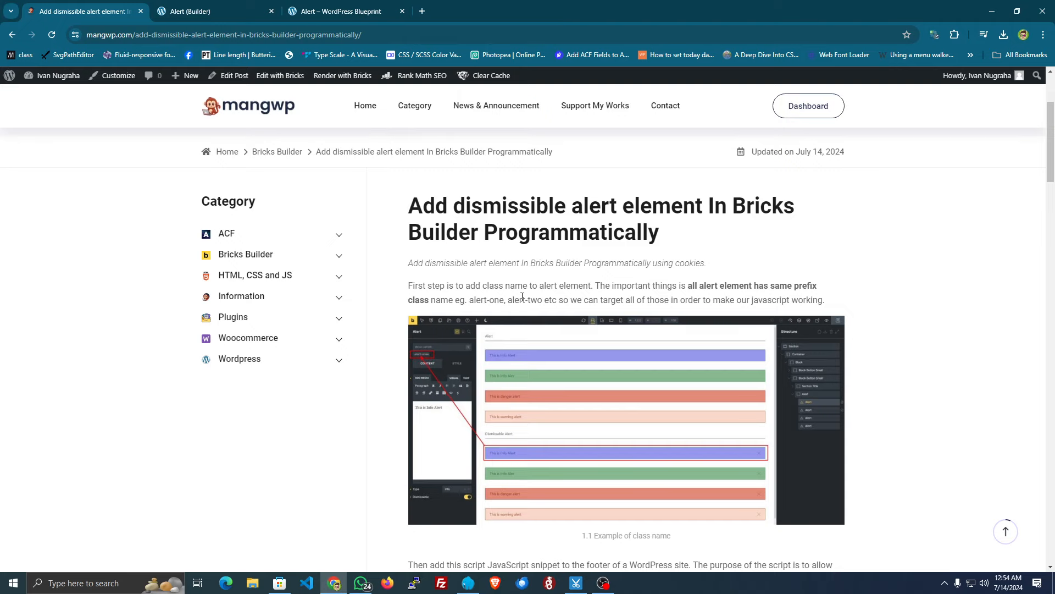
# Switch to the Alert page's builder and add an Alert element inside the empty Alert block under Dismissable Alert
pyautogui.click(242, 8)
pyautogui.click(959, 257)
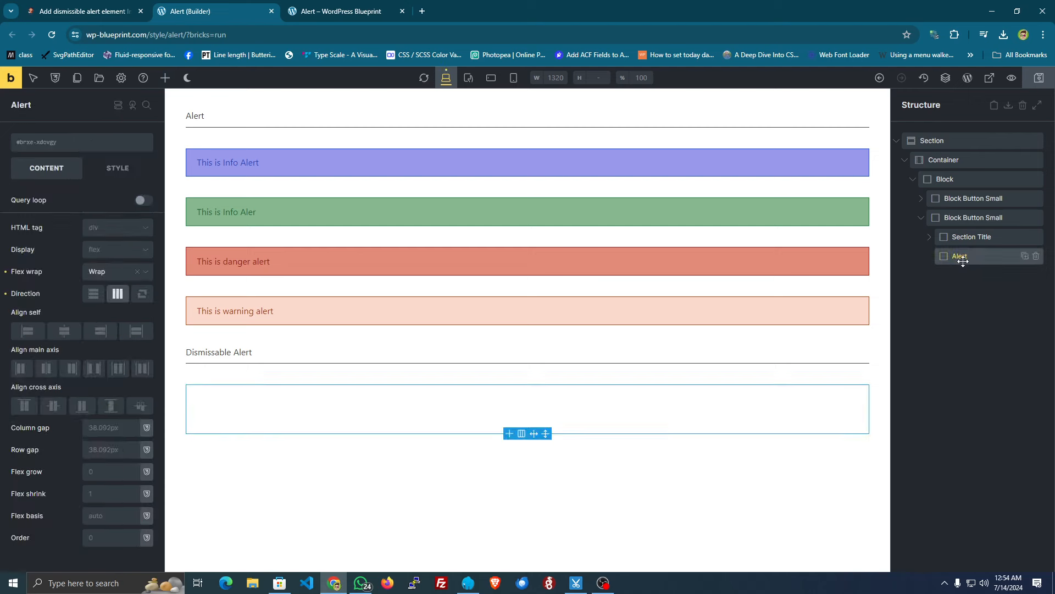
pyautogui.click(165, 78)
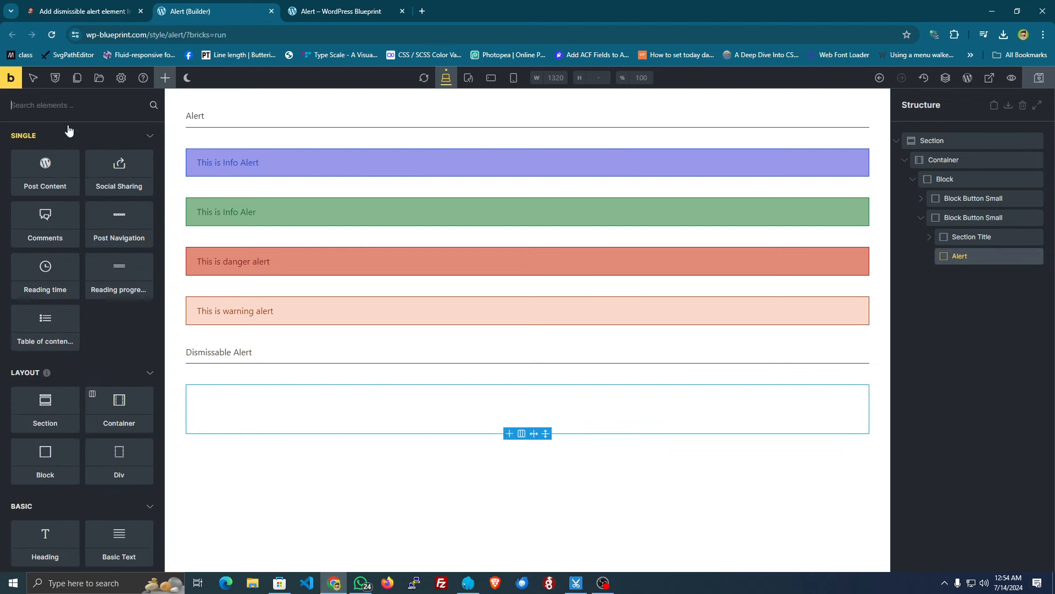
pyautogui.write('alert')
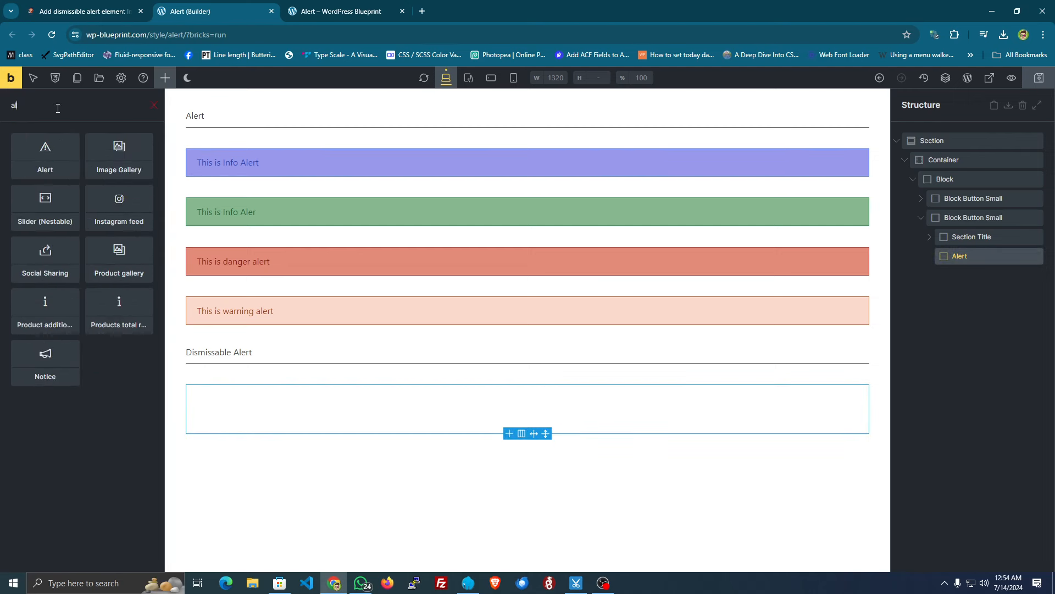
pyautogui.click(39, 160)
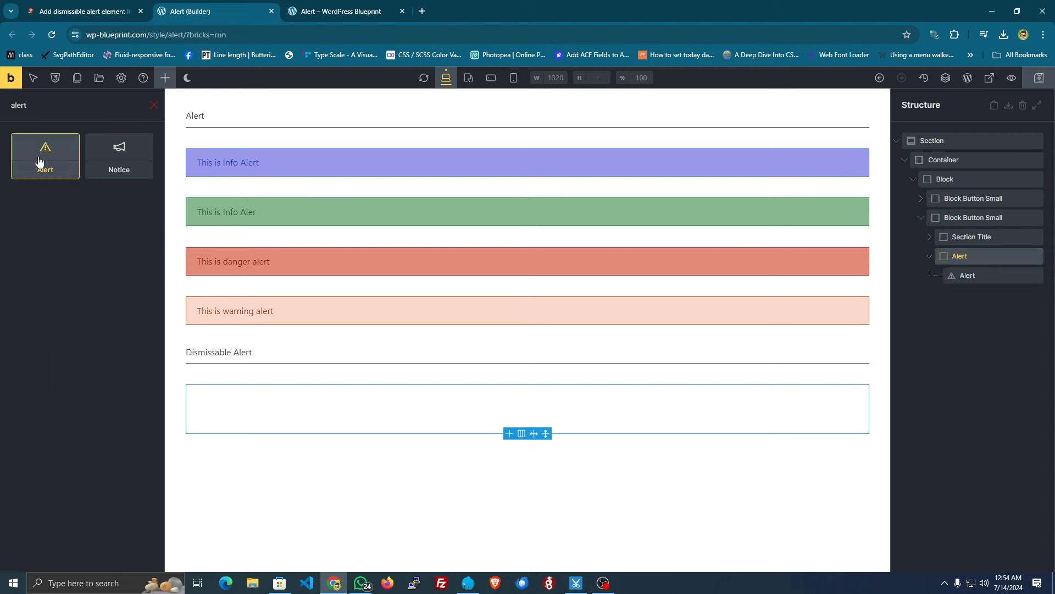
# Set the type of the newly added alert element to Warning
pyautogui.click(963, 275)
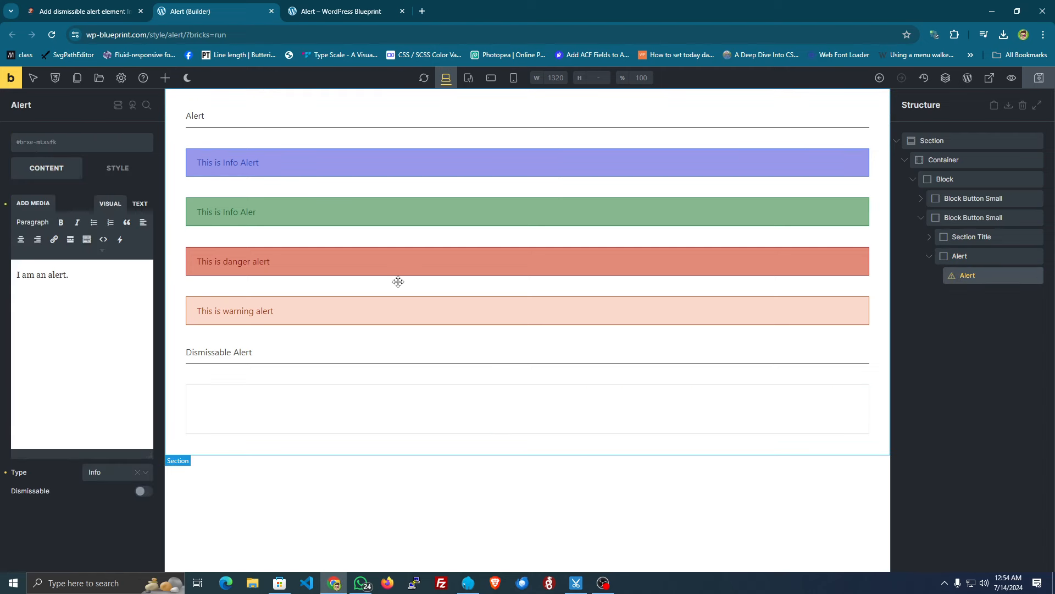
pyautogui.click(106, 472)
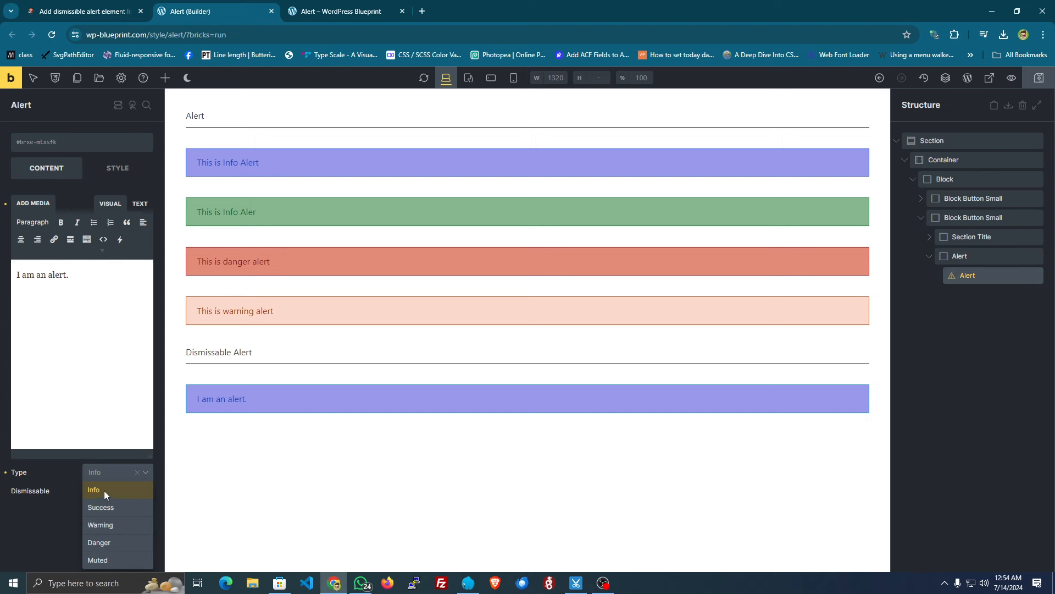
pyautogui.click(106, 493)
pyautogui.click(105, 478)
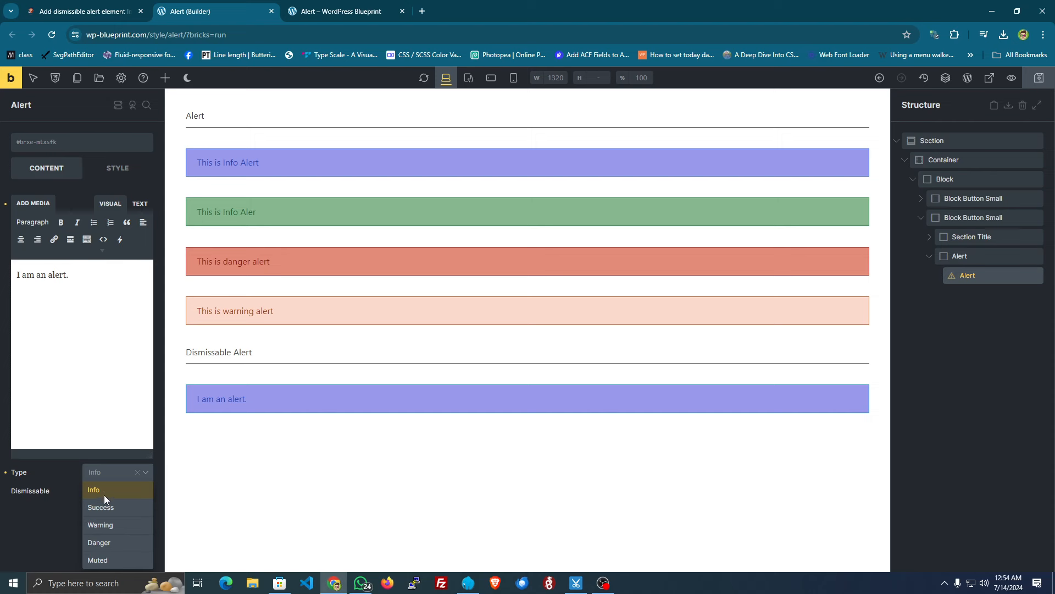
pyautogui.click(104, 525)
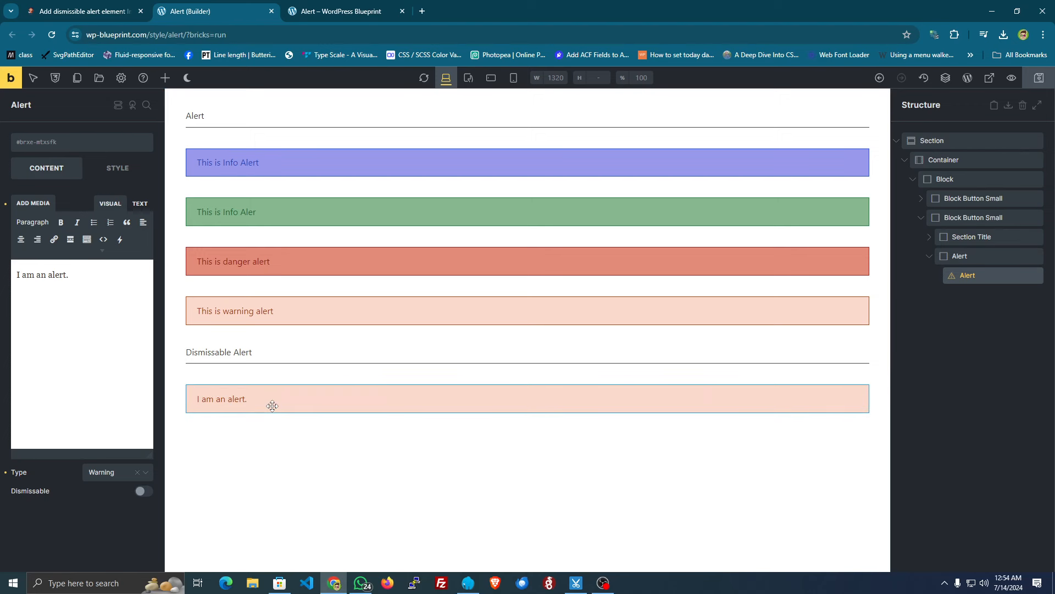
# Examine the enlarged example screenshot in the tutorial article to see where the alert's class name goes
pyautogui.click(49, 144)
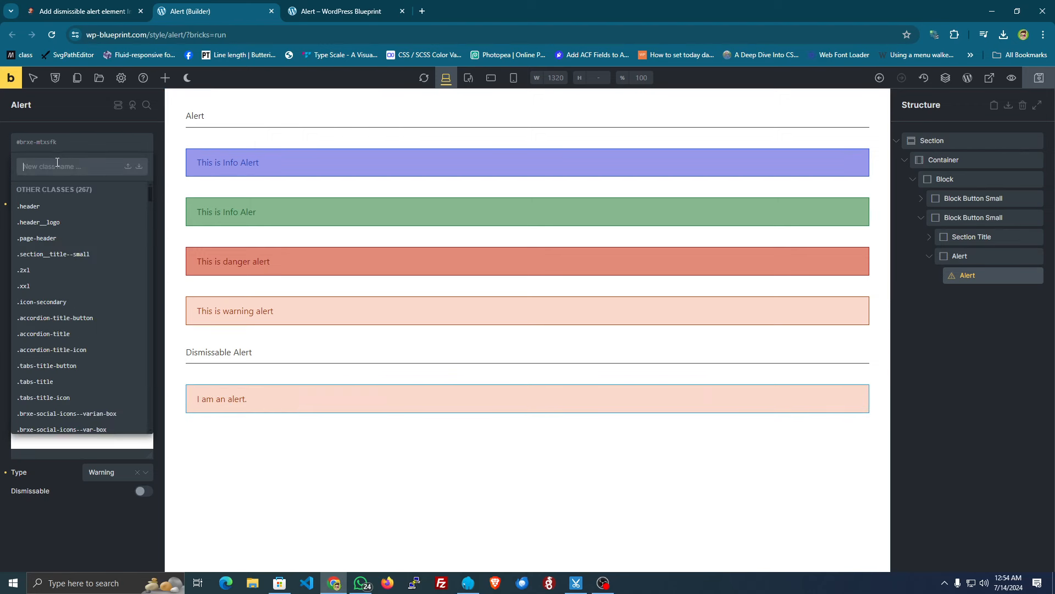
pyautogui.click(83, 11)
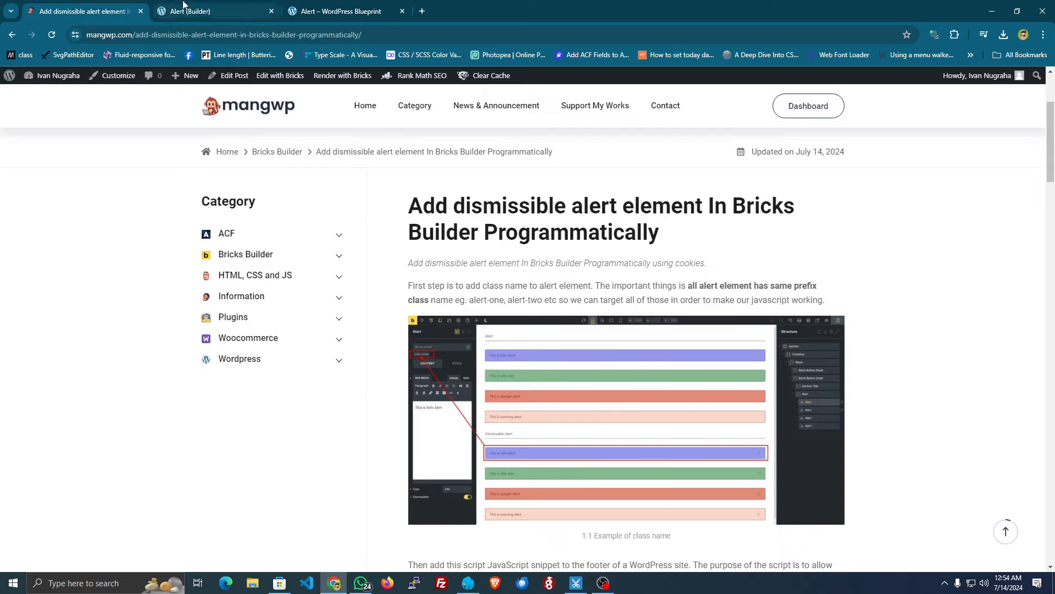
pyautogui.scroll(-4, 680, 347)
pyautogui.scroll(4, 679, 346)
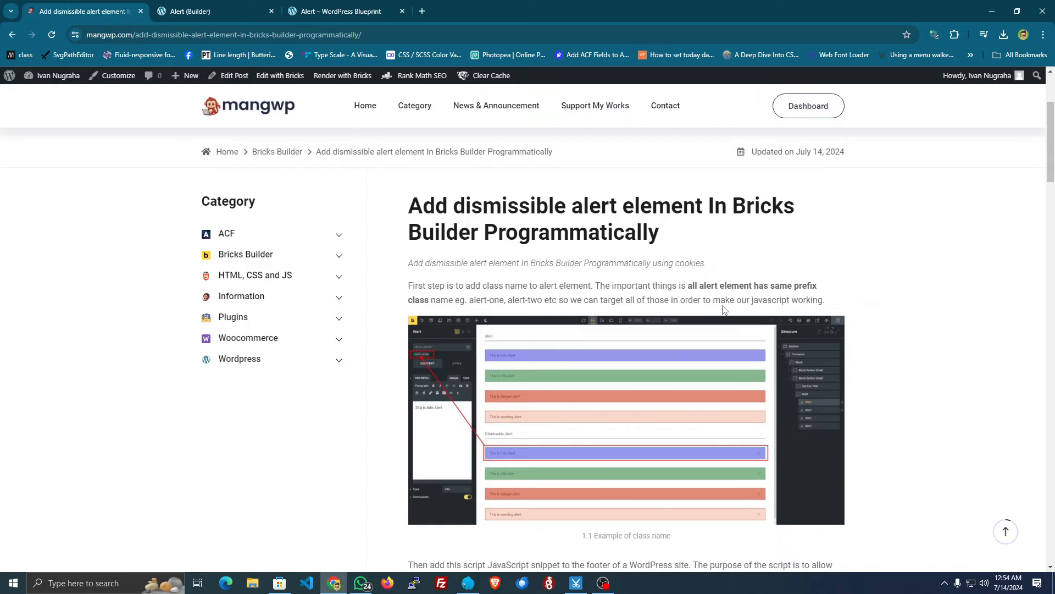
pyautogui.click(580, 376)
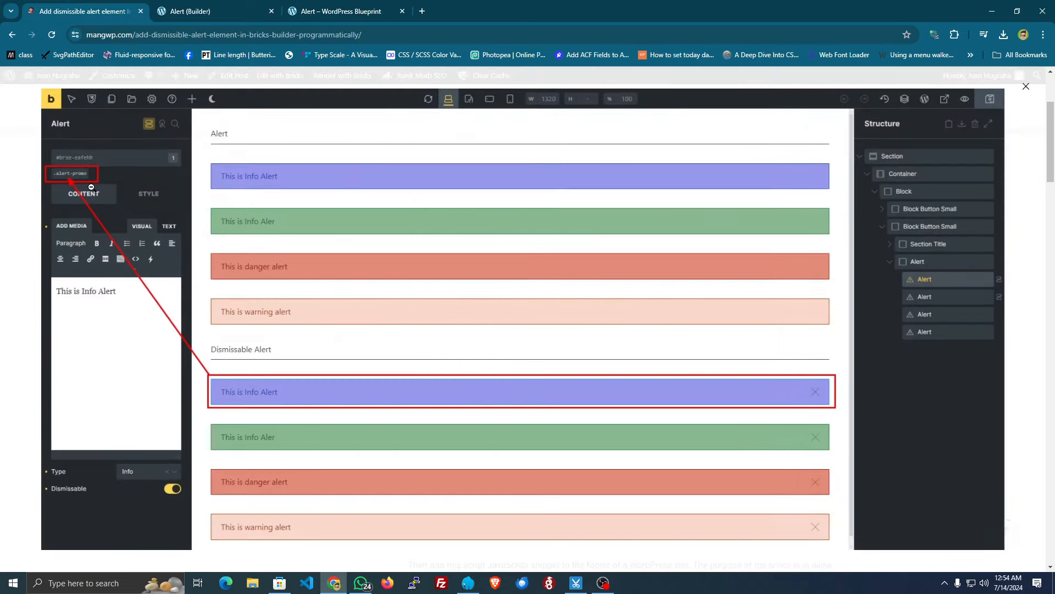
pyautogui.click(1026, 87)
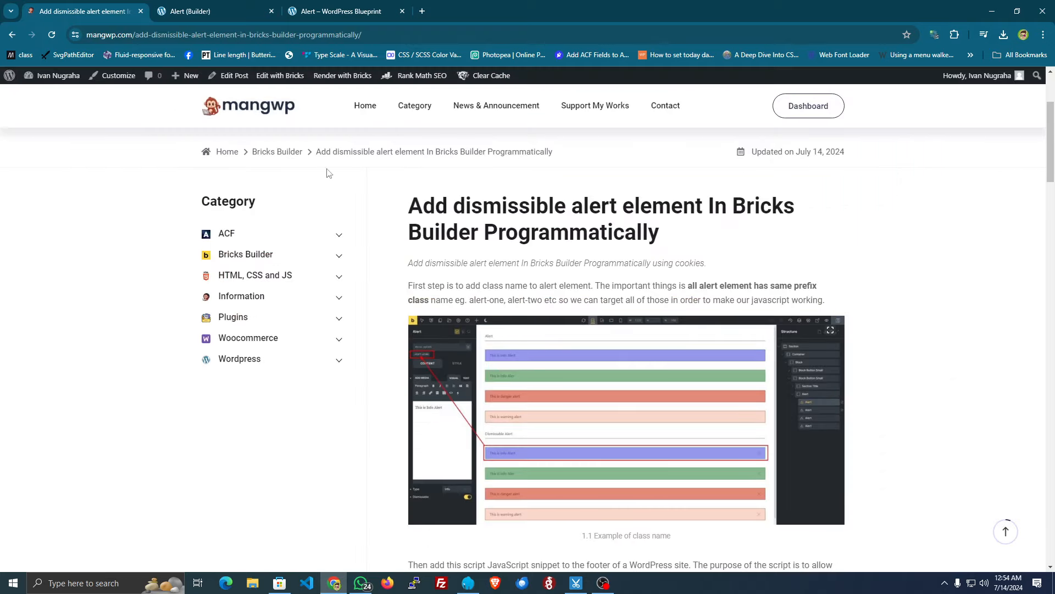
# Back in the builder, duplicate the Warning alert and give the first of the two alerts the new class alert-one
pyautogui.click(189, 11)
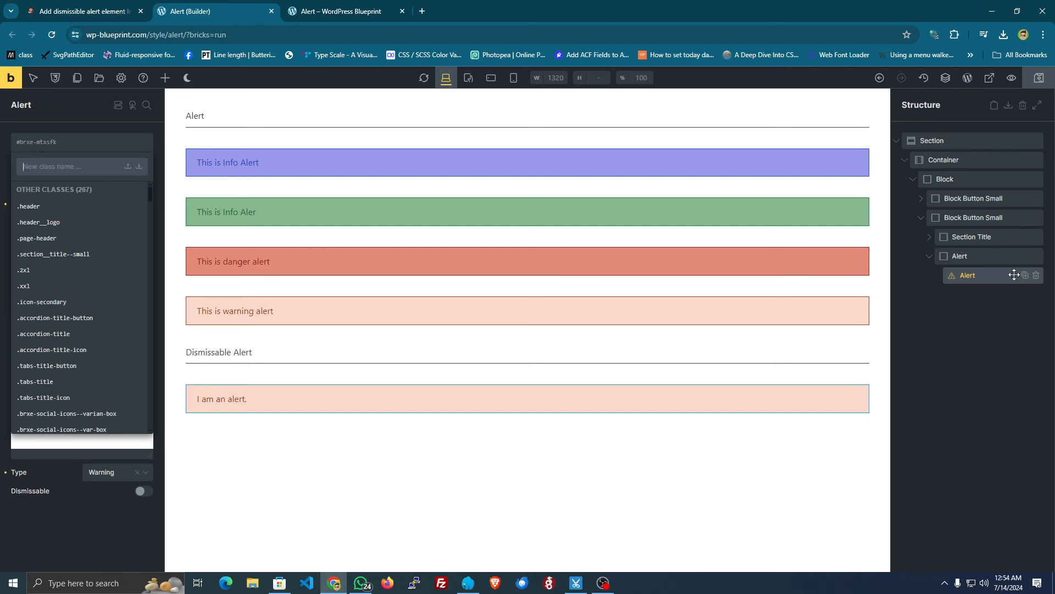
pyautogui.click(1024, 275)
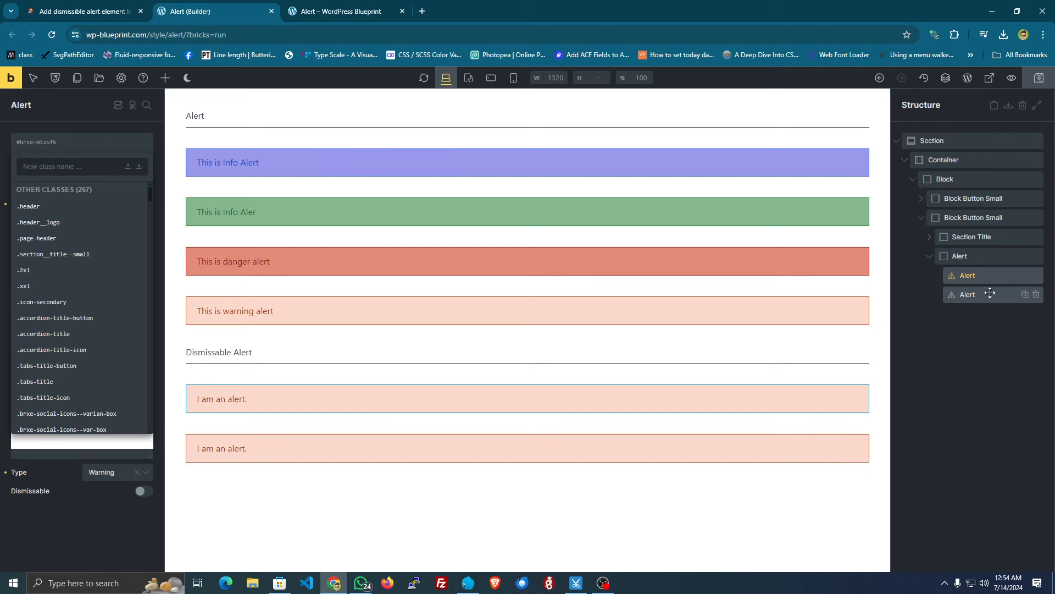
pyautogui.click(980, 277)
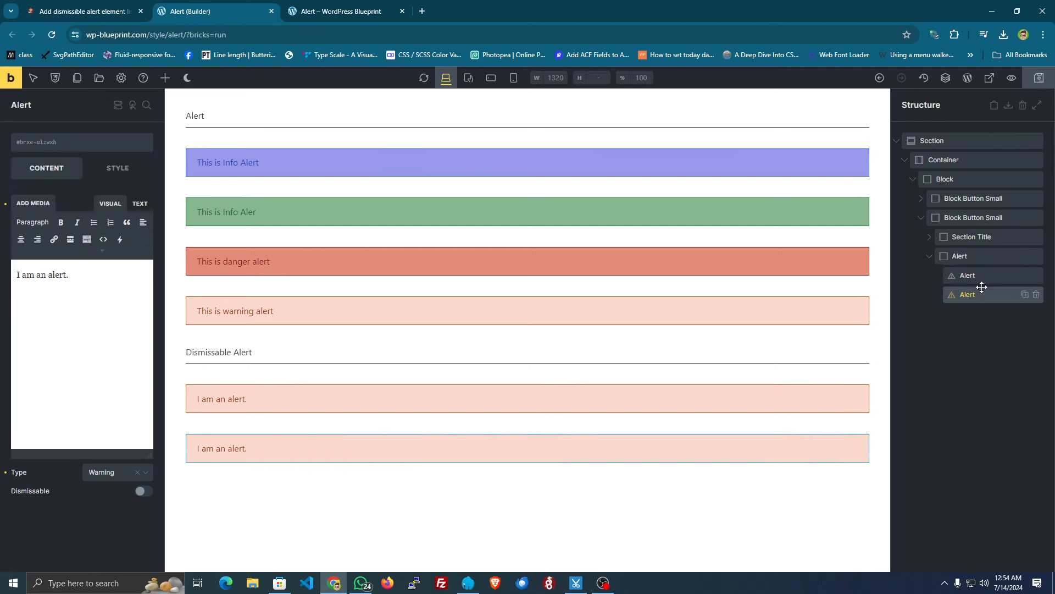
pyautogui.click(67, 144)
pyautogui.write('ale')
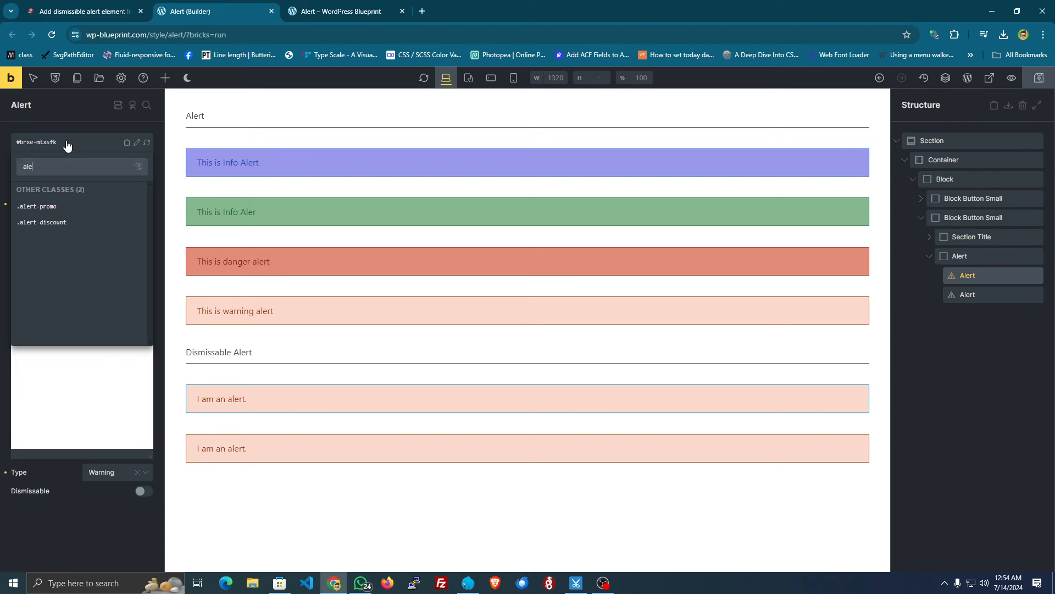
pyautogui.write('rt-one')
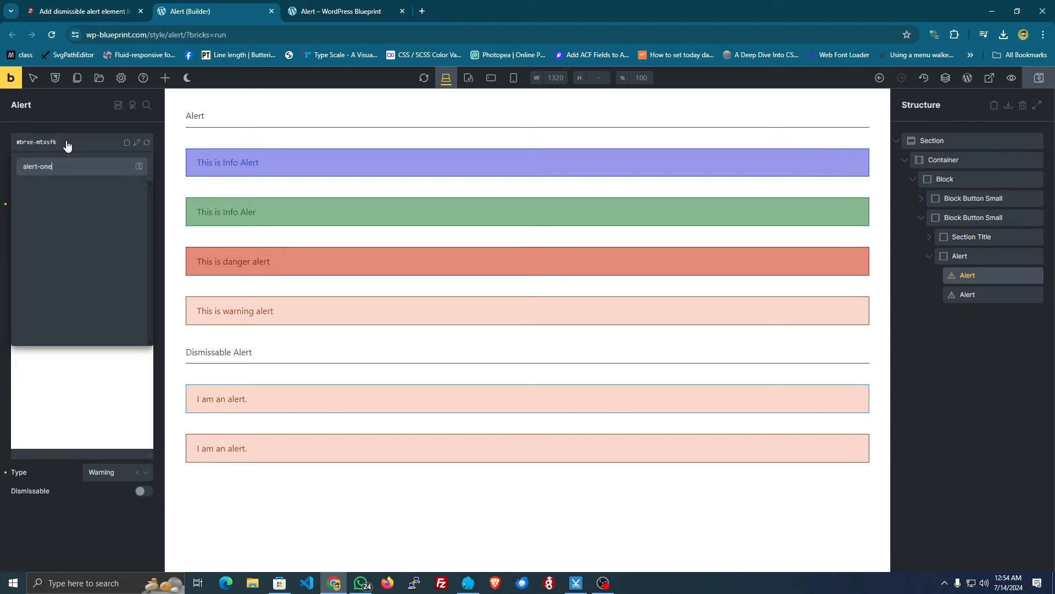
pyautogui.press('Return')
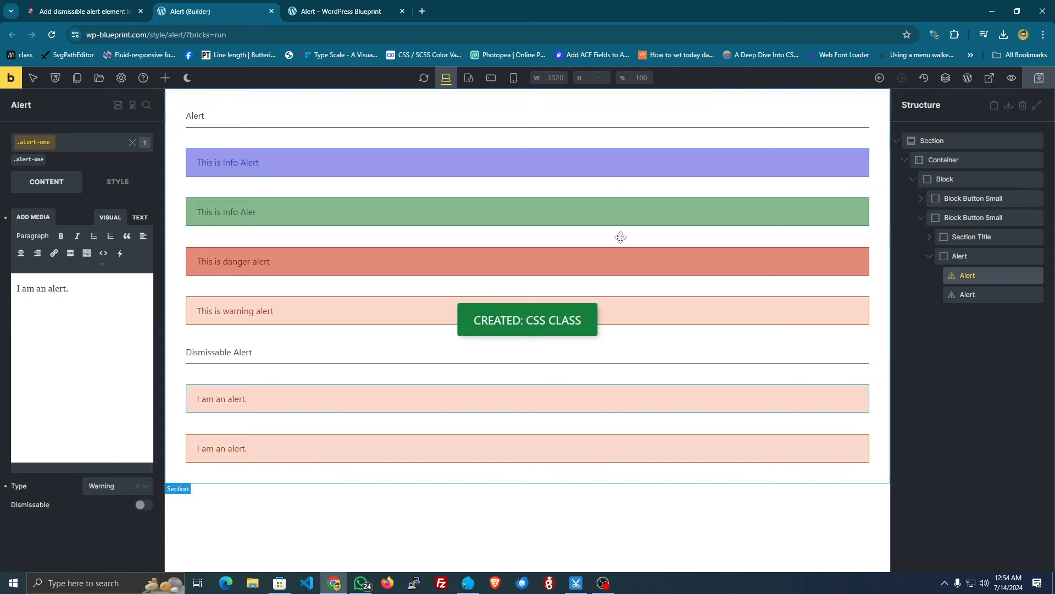
# Create the class alert-any on the second, duplicated alert element
pyautogui.click(989, 293)
pyautogui.click(48, 145)
pyautogui.write('alert-one')
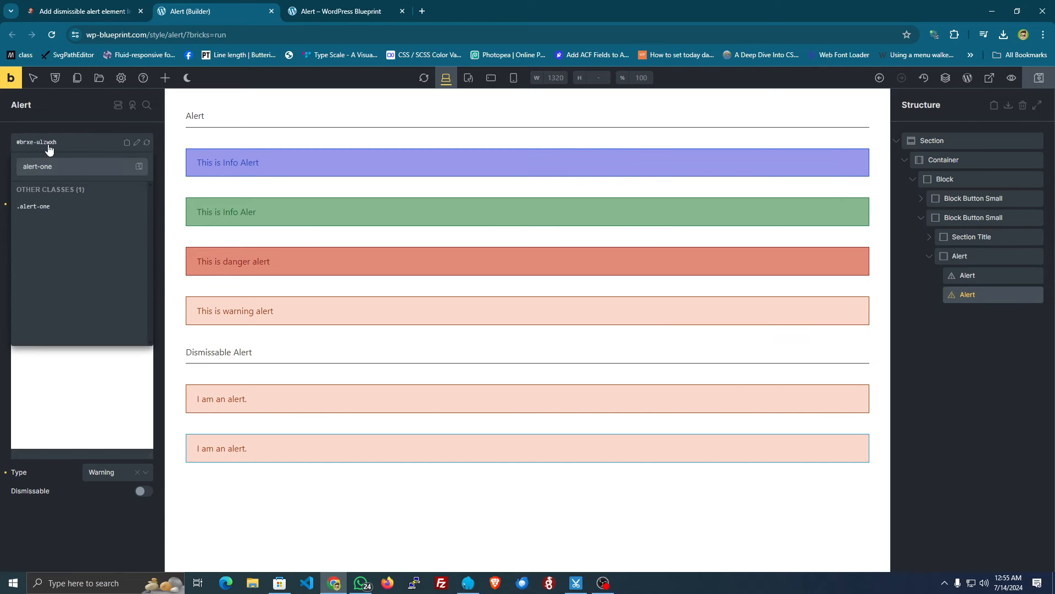
pyautogui.press('BackSpace')
pyautogui.press('BackSpace')
pyautogui.press('BackSpace')
pyautogui.write('any')
pyautogui.press('Return')
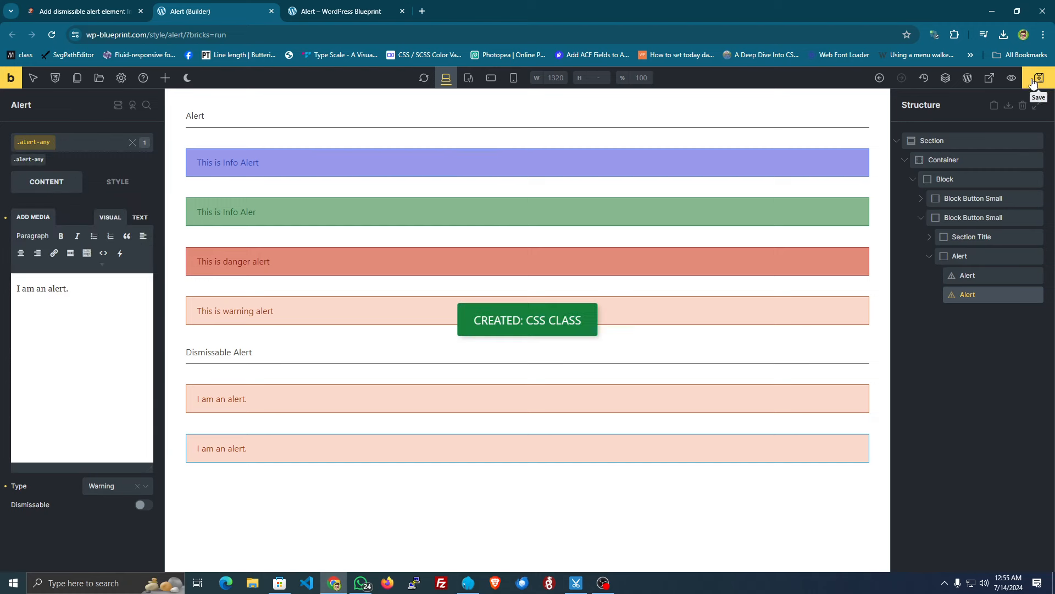
# Set the duplicated alert's type to Success and save the page
pyautogui.click(121, 490)
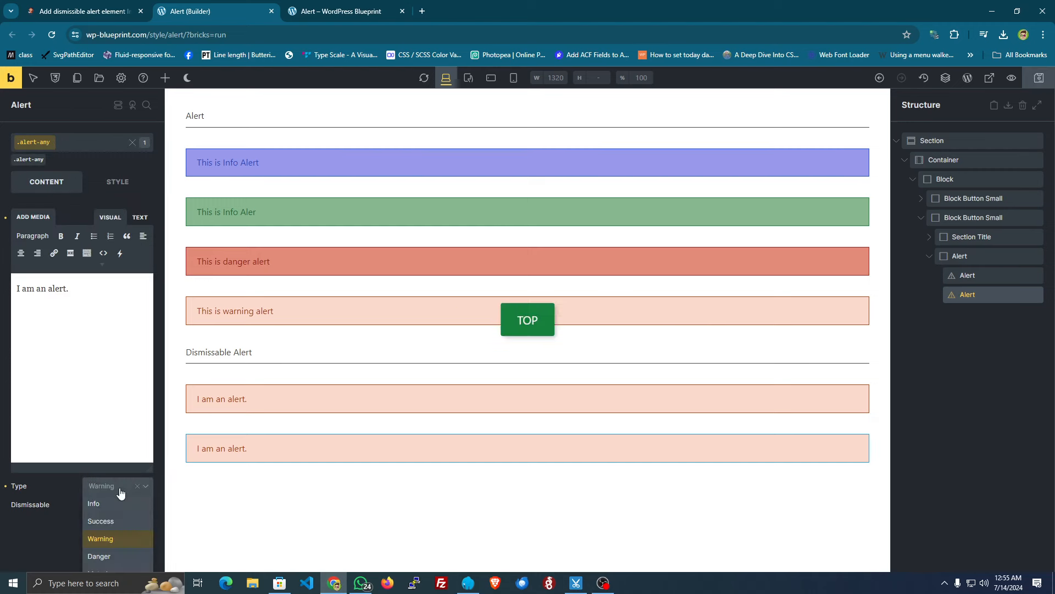
pyautogui.click(102, 522)
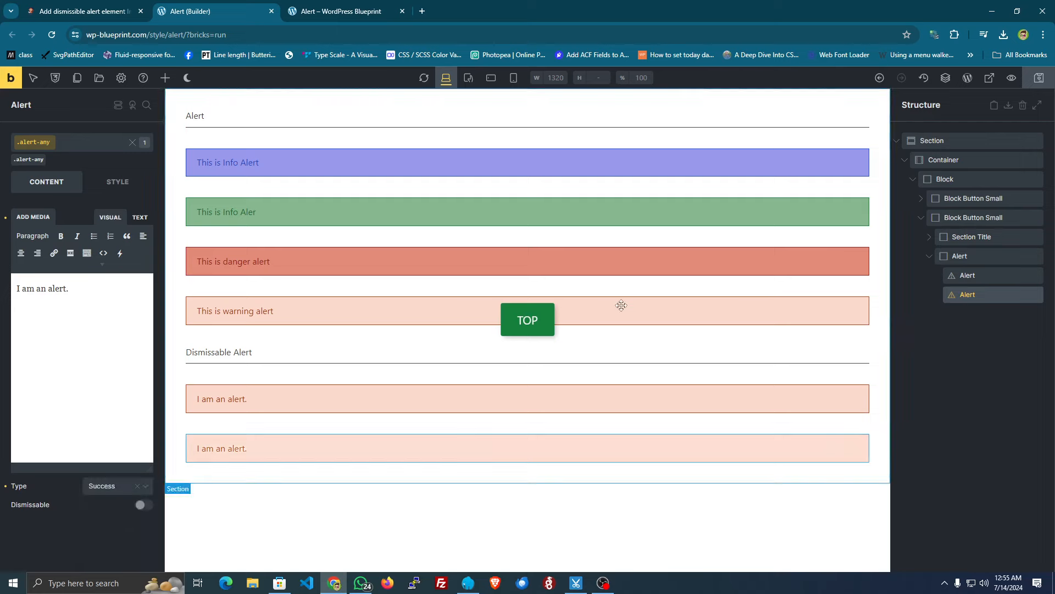
pyautogui.click(1042, 82)
# Review the cookie-setting JavaScript footer snippet in the tutorial article, from its first line to the wp_footer action
pyautogui.hotkey('ctrl', 'shift', 'Tab')
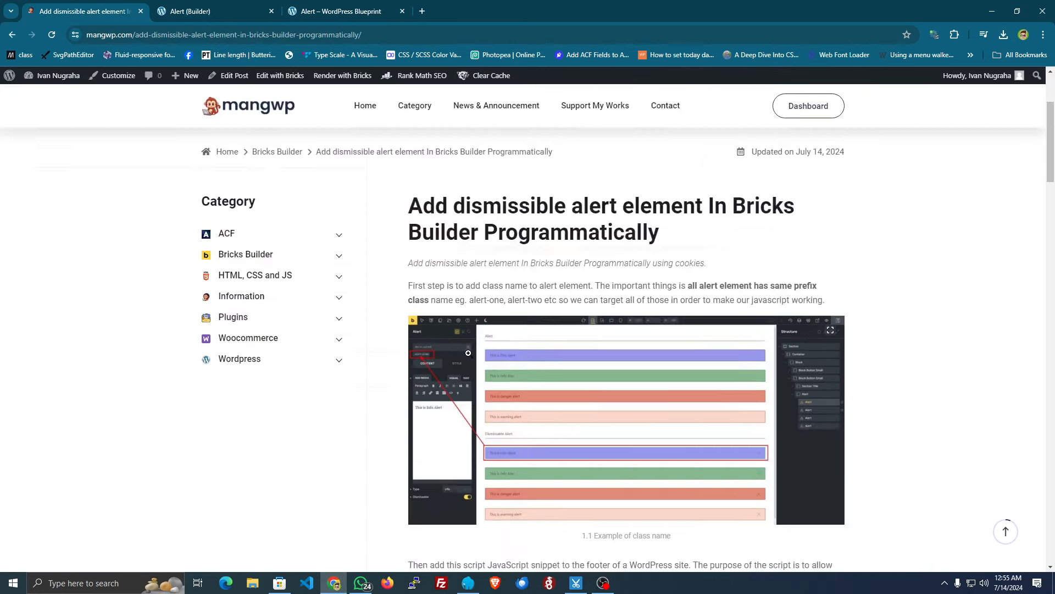
pyautogui.scroll(-5, 468, 353)
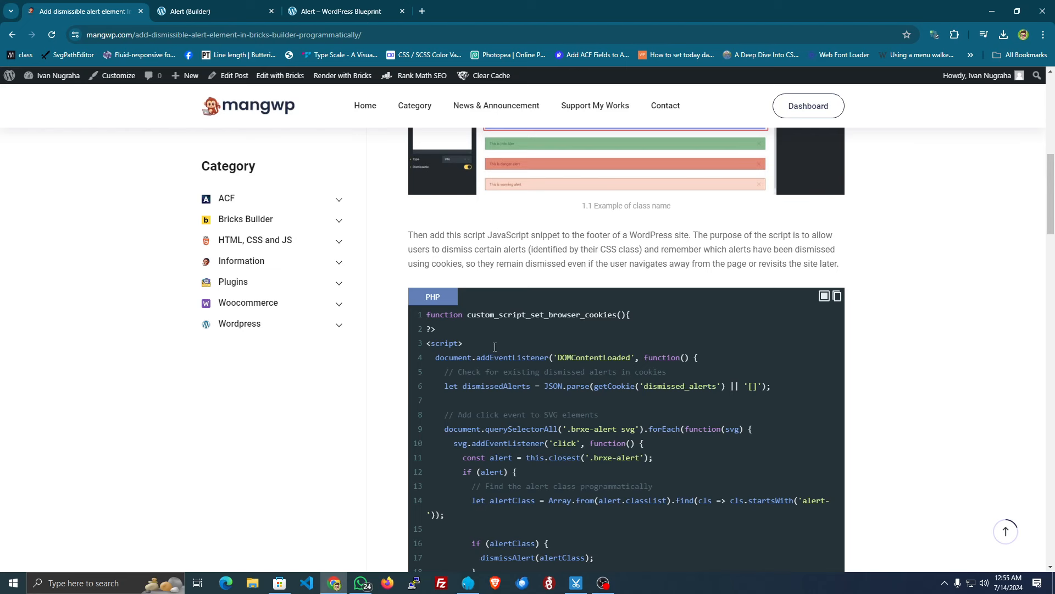
pyautogui.scroll(-12, 494, 347)
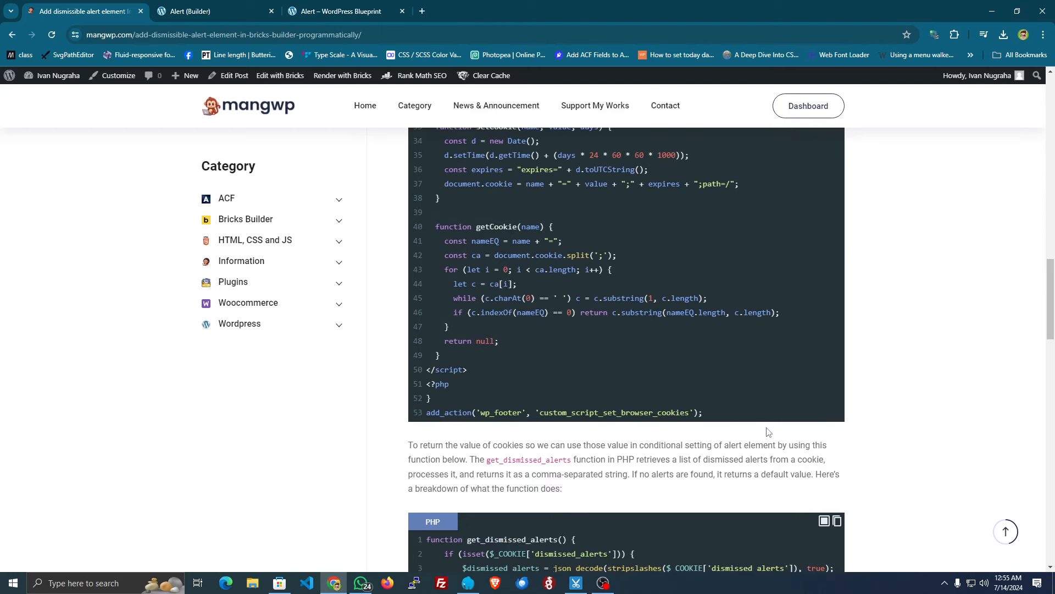
pyautogui.moveTo(743, 422); pyautogui.dragTo(561, 337)
pyautogui.scroll(3, 561, 336)
pyautogui.click(589, 351)
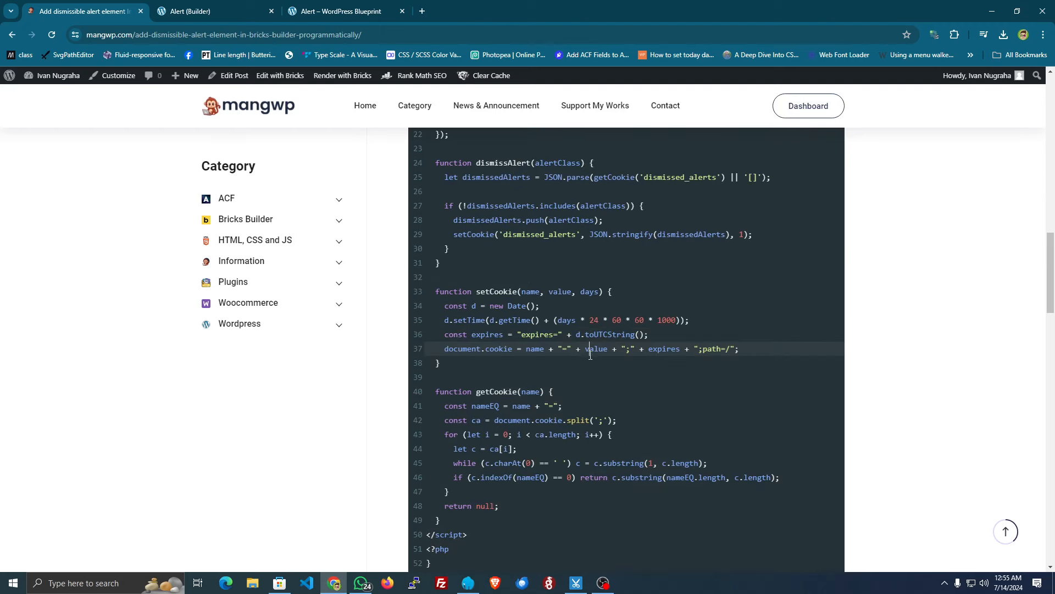
pyautogui.scroll(7, 588, 355)
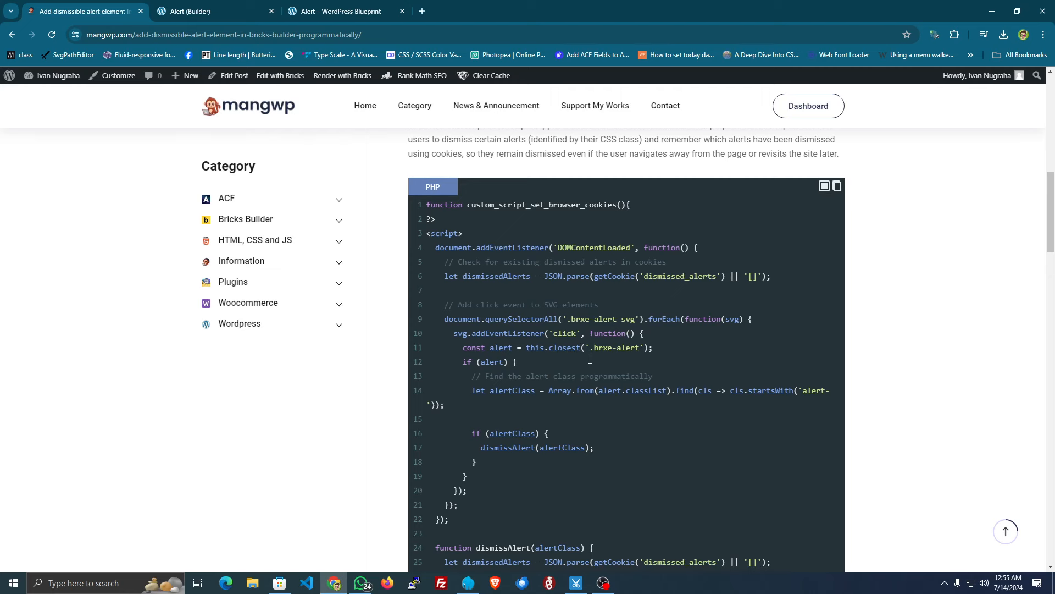
# Reload the live Alert page to check how the two added alerts display
pyautogui.click(341, 11)
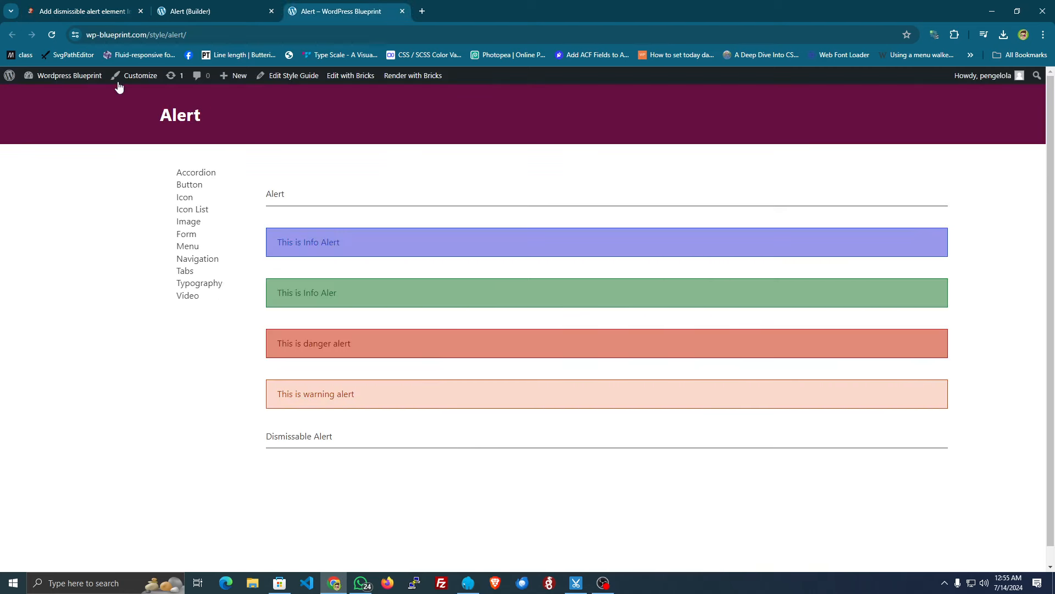
pyautogui.click(51, 34)
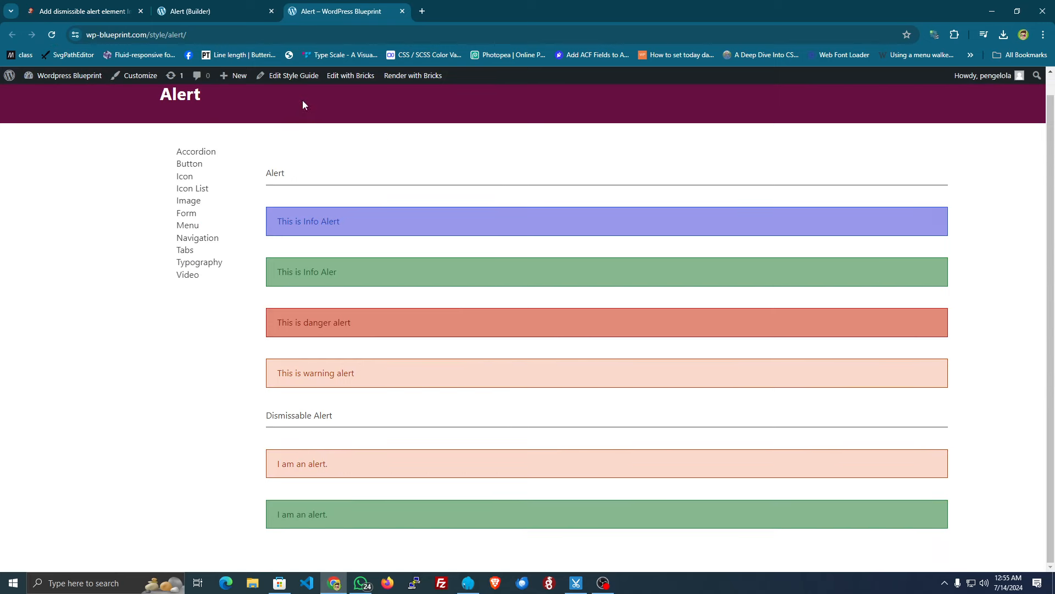
# In the builder, turn on Dismissable for both alerts in the Dismissable Alert section and save the page
pyautogui.click(229, 8)
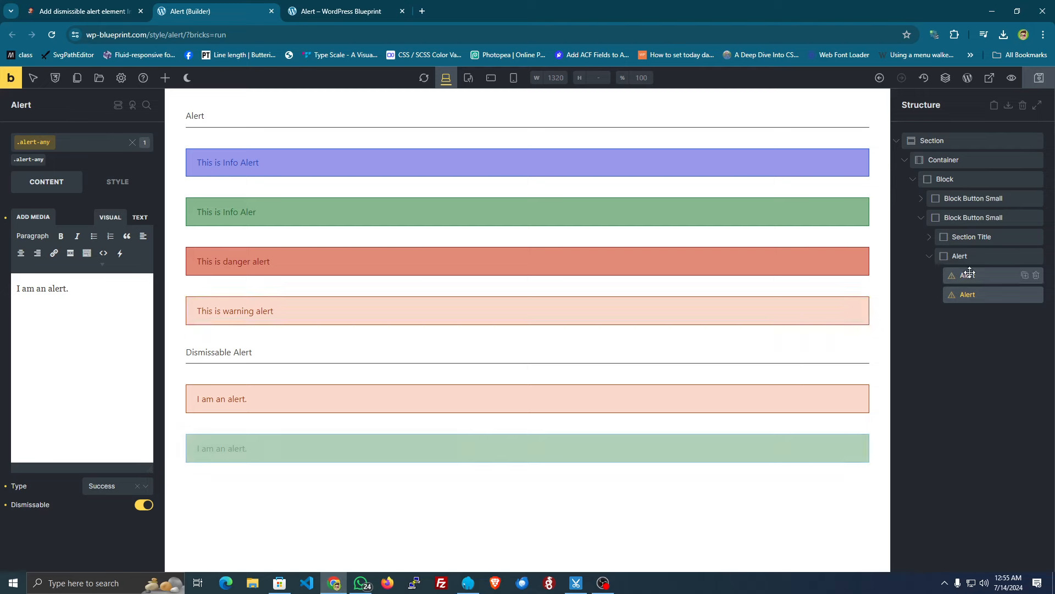
pyautogui.click(285, 399)
pyautogui.click(140, 506)
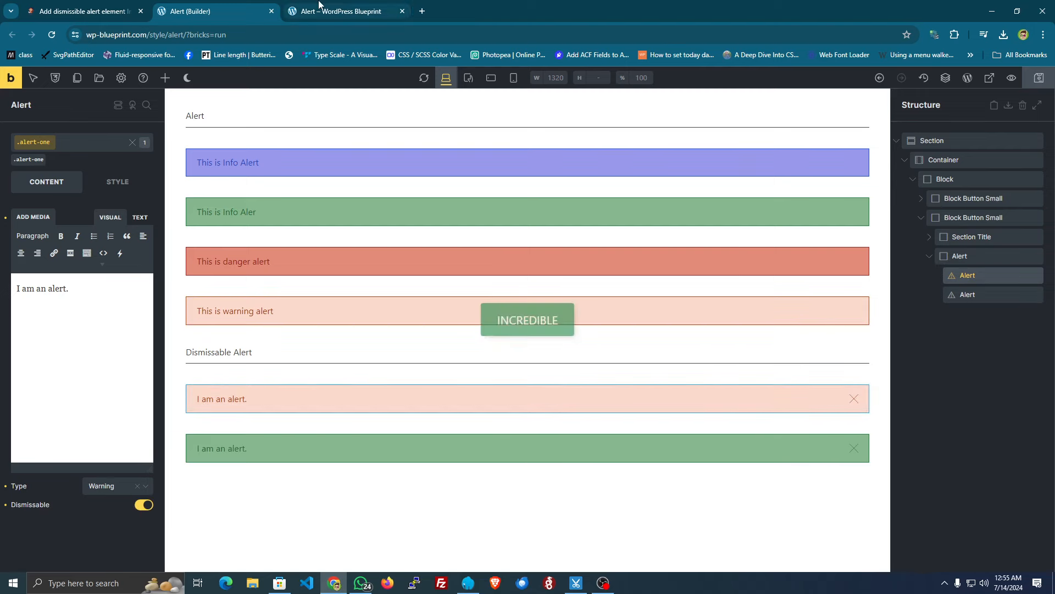
# Reload the live Alert page, dismiss both alerts in the Dismissable Alert section, and reload to check whether the dismissal persists
pyautogui.click(110, 4)
pyautogui.scroll(2, 330, 165)
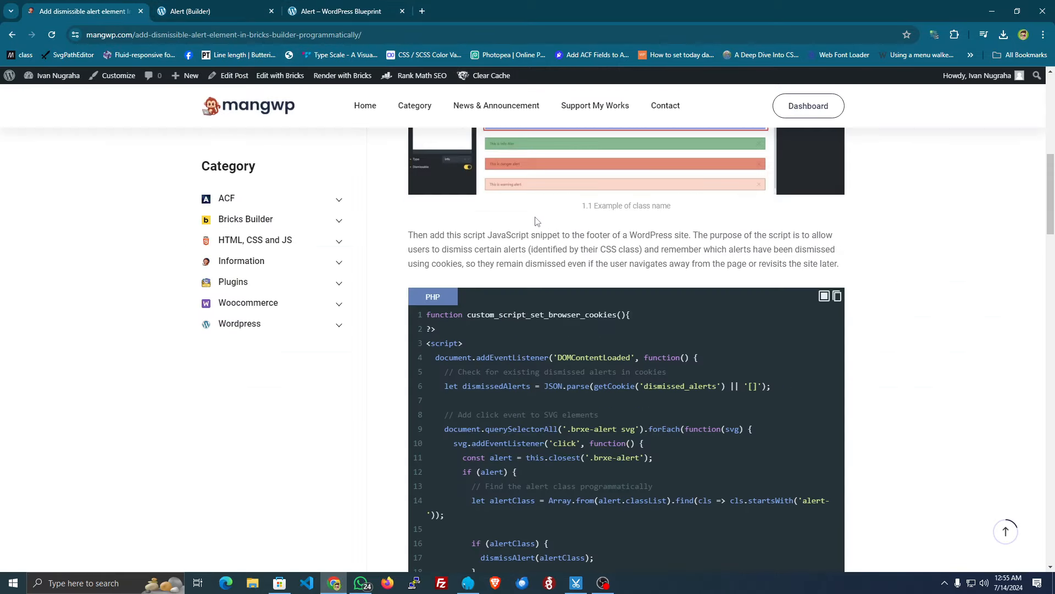
pyautogui.click(334, 11)
pyautogui.click(51, 34)
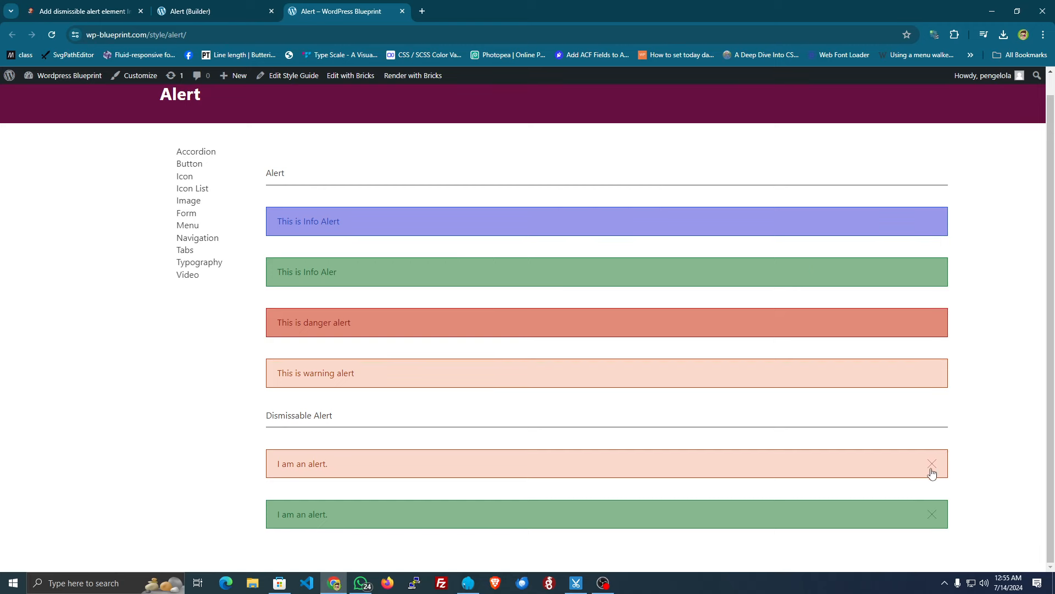
pyautogui.click(933, 467)
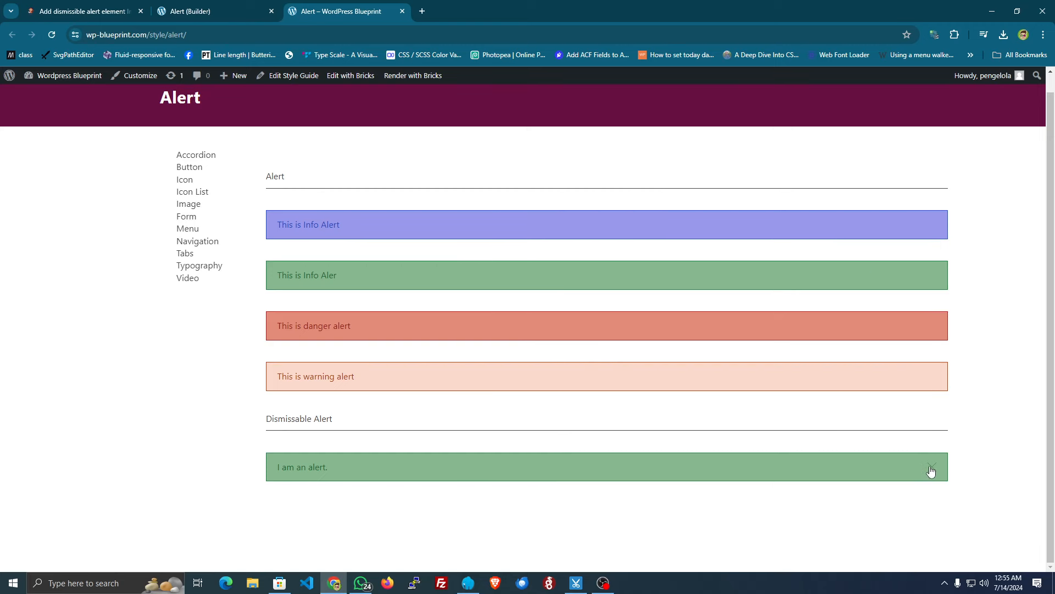
pyautogui.click(933, 468)
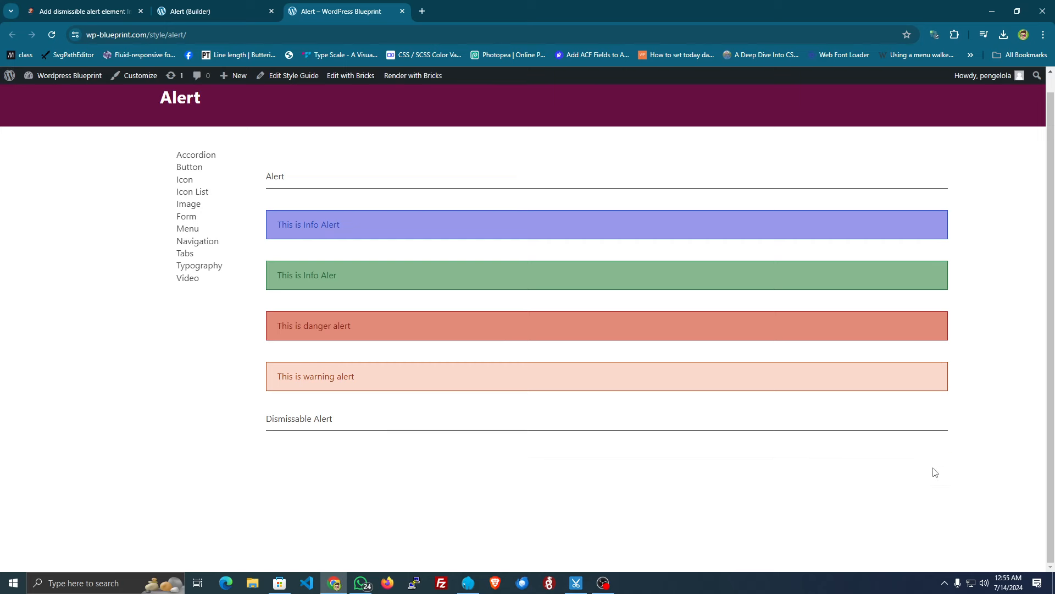
pyautogui.click(52, 34)
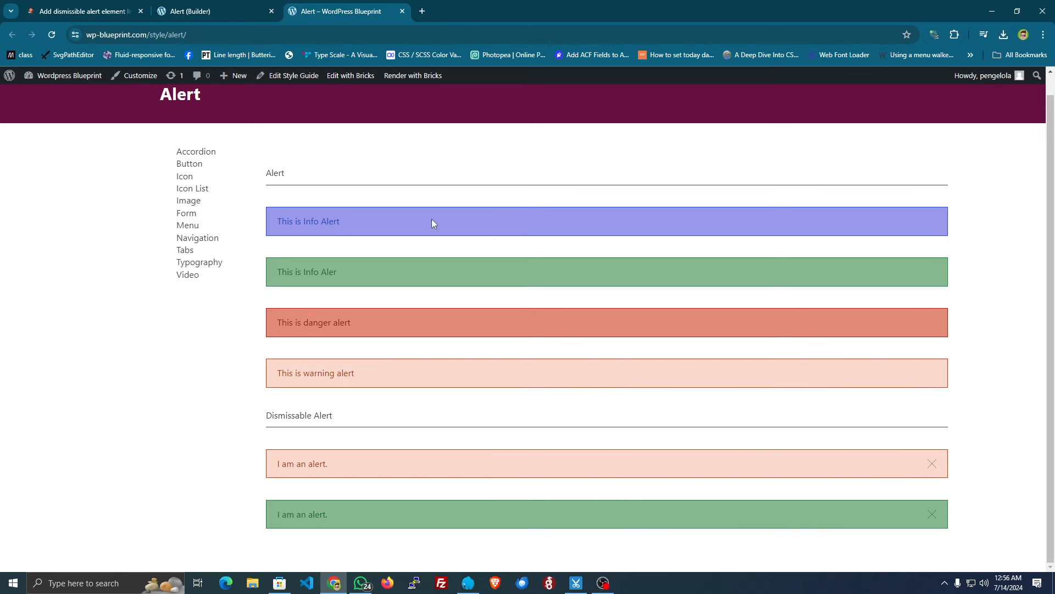
# Examine the article script's '.brxe-alert svg' click selector and compare it with the close icons on the live Alert page
pyautogui.click(68, 10)
pyautogui.scroll(-3, 561, 346)
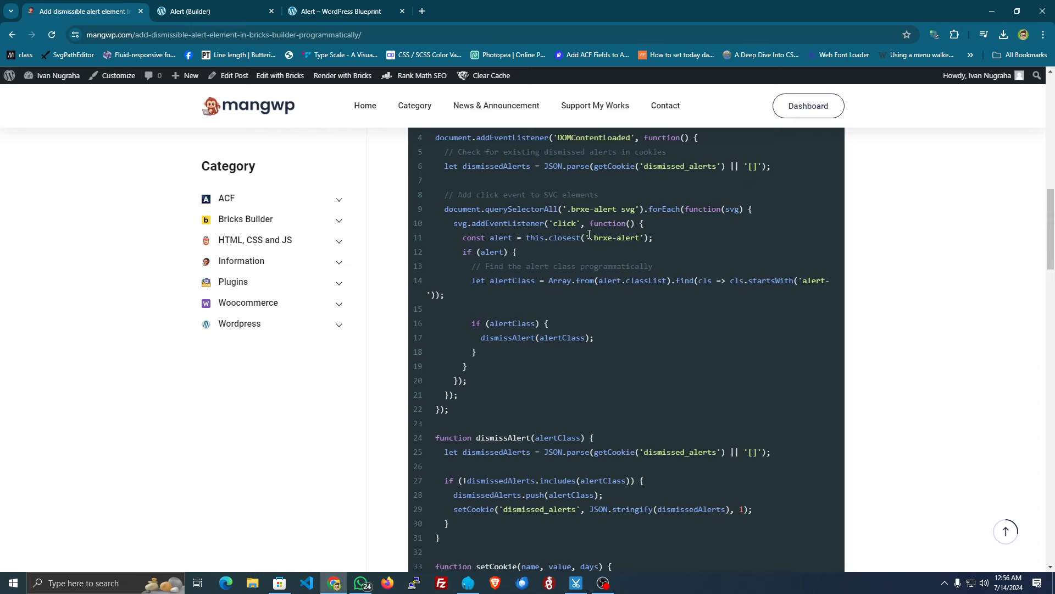
pyautogui.moveTo(635, 210); pyautogui.dragTo(621, 209)
pyautogui.click(220, 11)
pyautogui.click(400, 10)
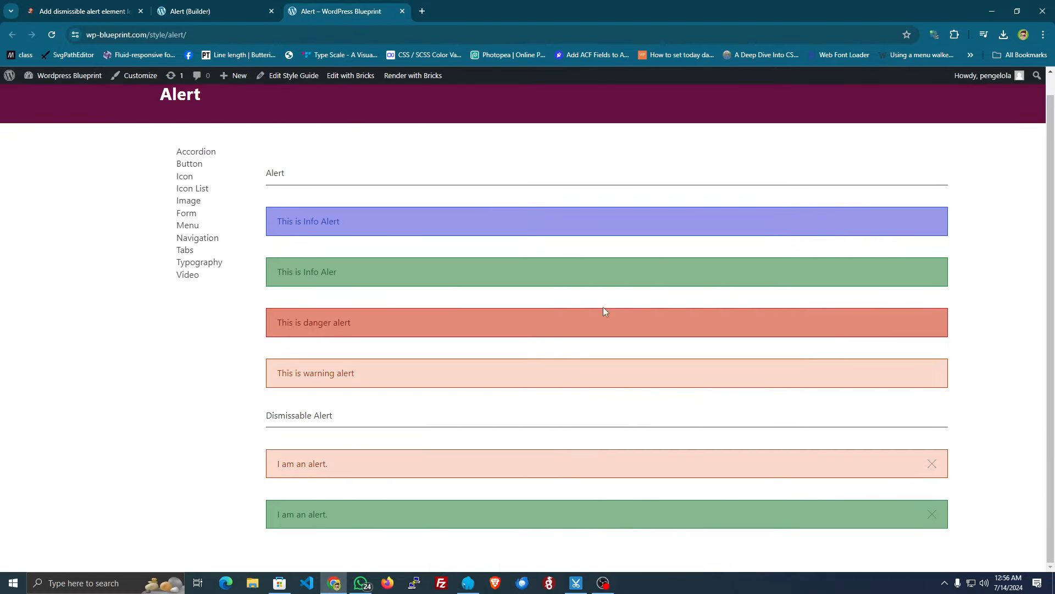
pyautogui.click(83, 11)
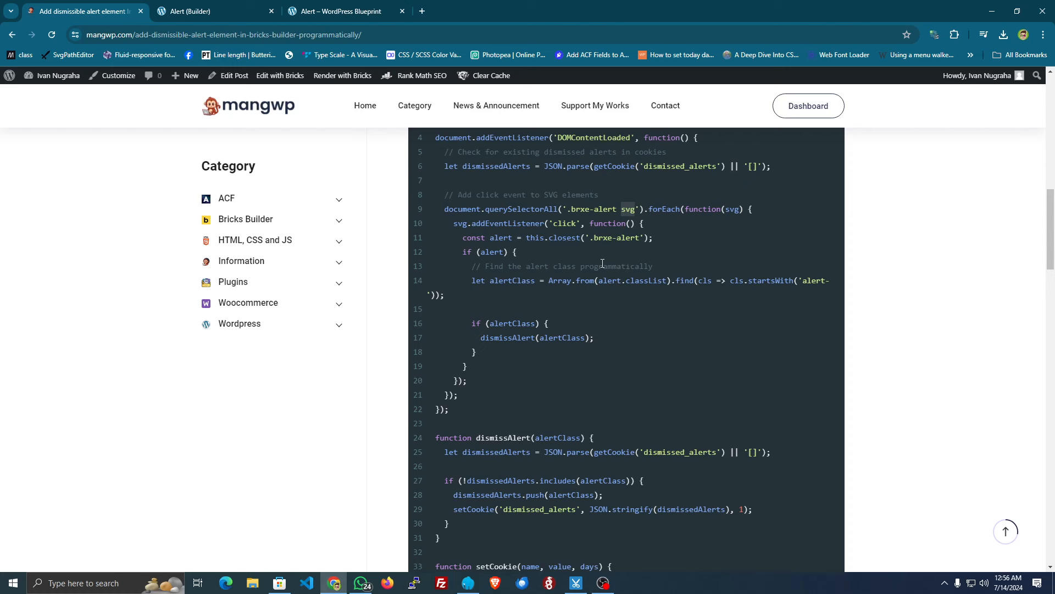
# Examine the closest '.brxe-alert' lookup and the 'alert-' class prefix check in the article's script
pyautogui.click(772, 279)
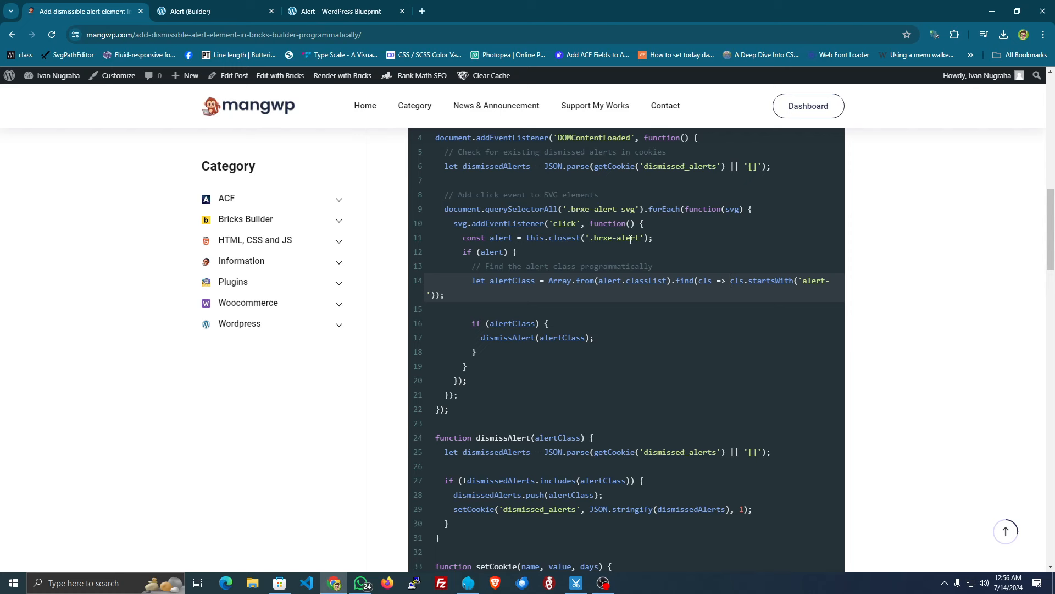
pyautogui.moveTo(640, 237)
pyautogui.mouseDown()
pyautogui.moveTo(595, 238)
pyautogui.moveTo(641, 236)
pyautogui.mouseUp()
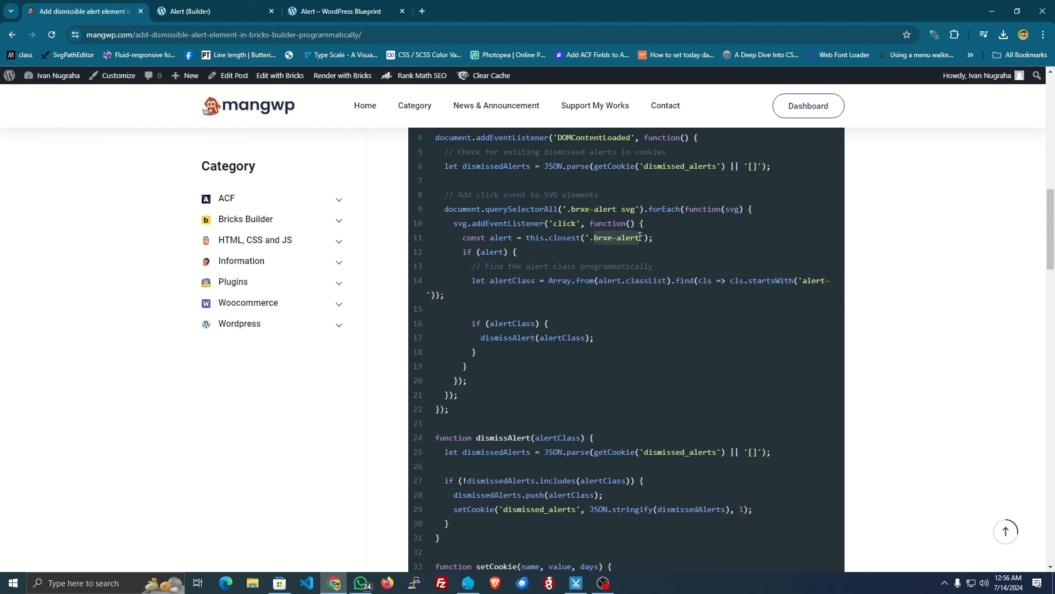
pyautogui.click(797, 281)
pyautogui.moveTo(803, 280); pyautogui.dragTo(826, 281)
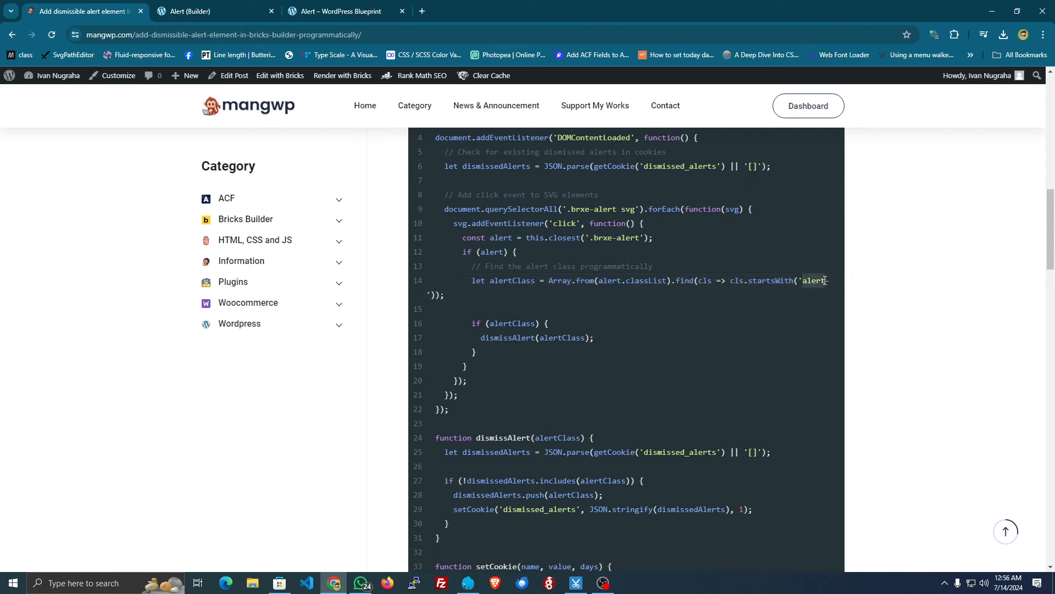
pyautogui.click(823, 280)
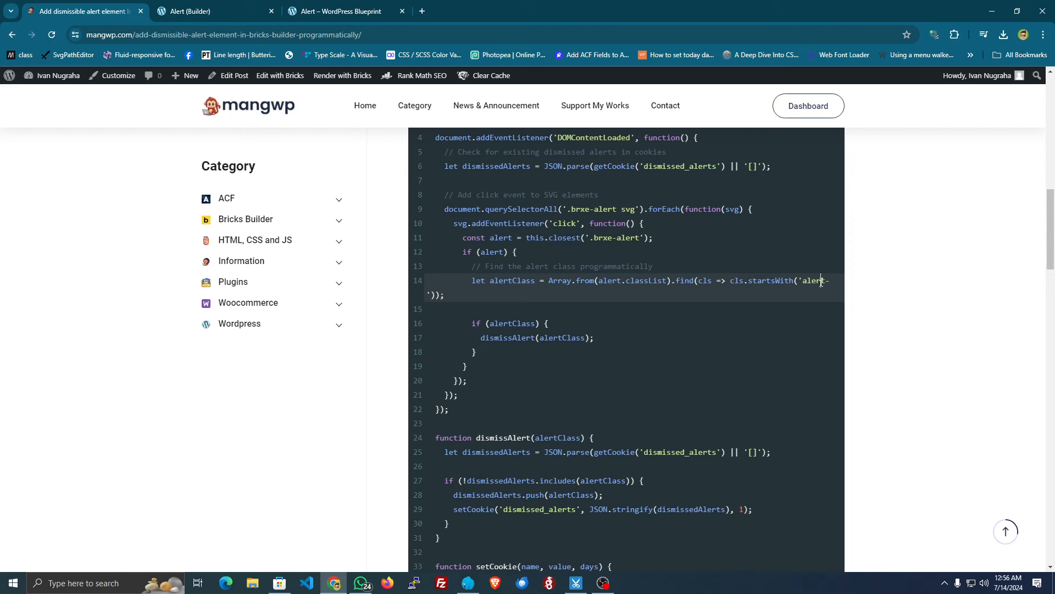
pyautogui.moveTo(826, 280); pyautogui.dragTo(803, 280)
# In the builder, duplicate the Success alert and enter myalert as a class name for the copy
pyautogui.click(201, 7)
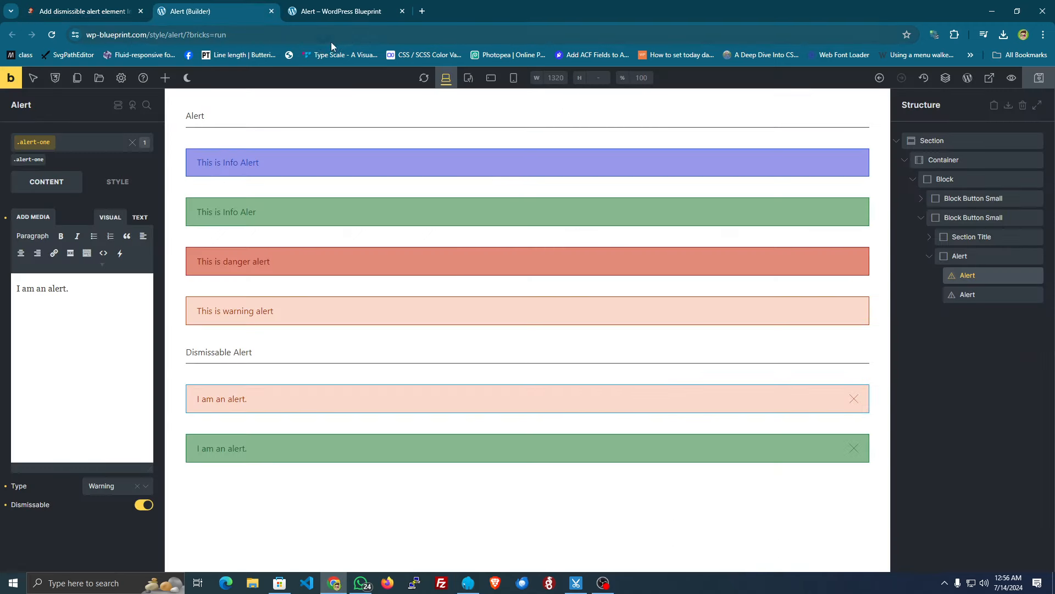
pyautogui.click(71, 8)
pyautogui.click(190, 11)
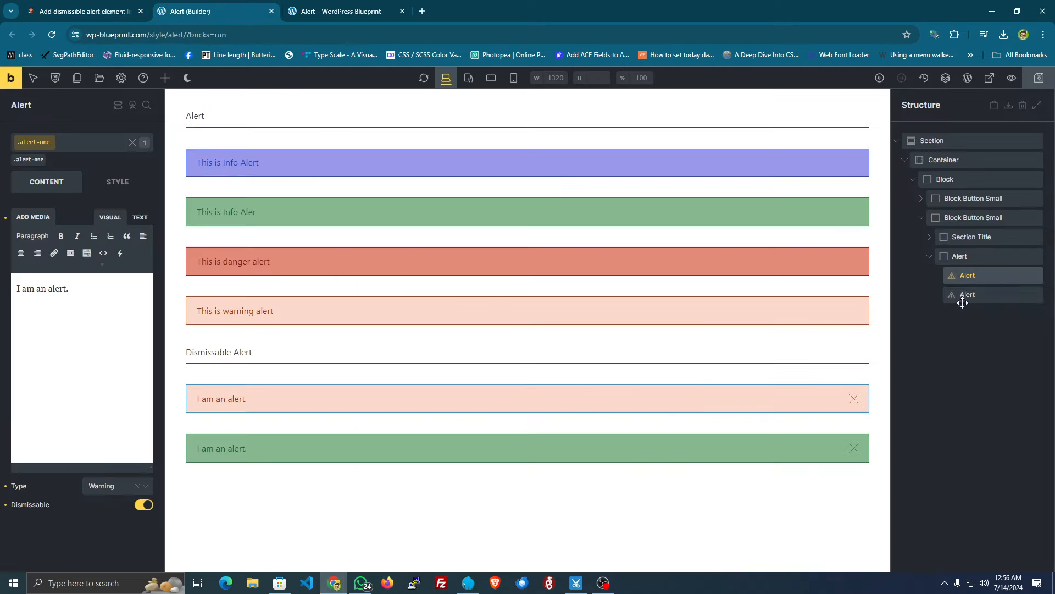
pyautogui.click(1025, 295)
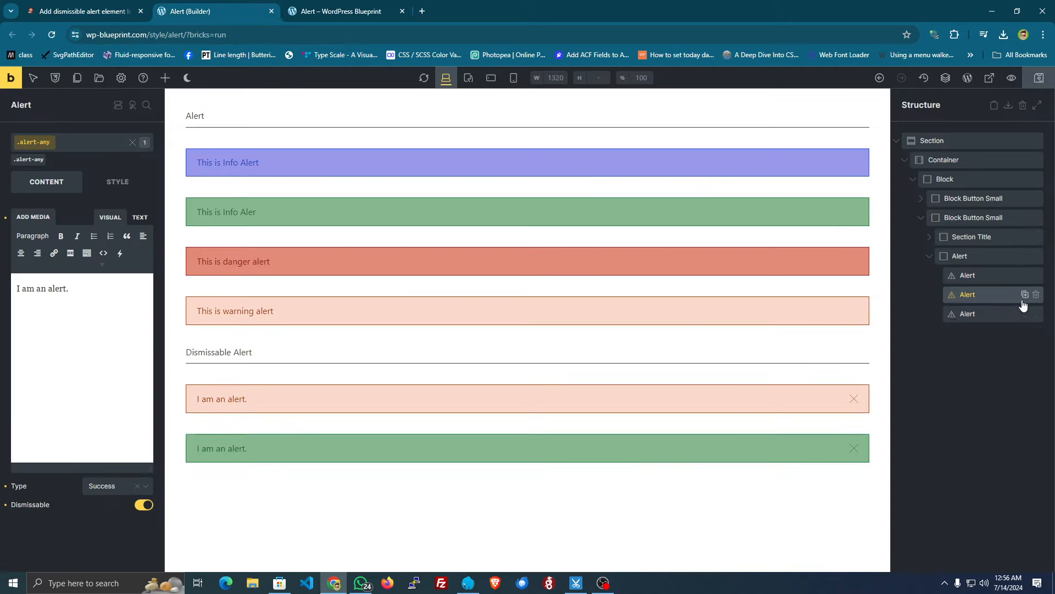
pyautogui.click(37, 142)
pyautogui.write('my')
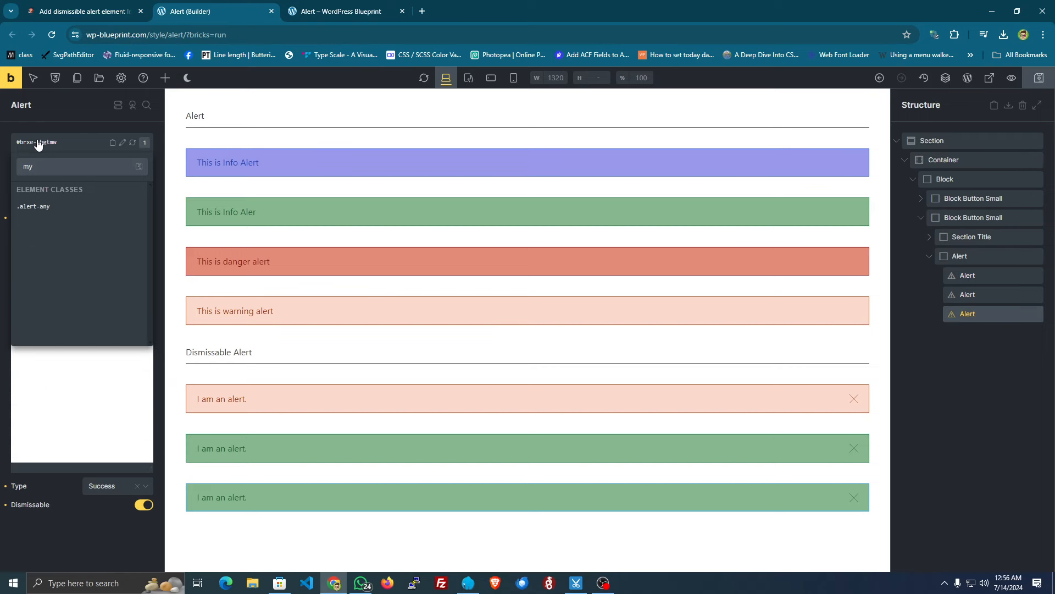
pyautogui.write('alert')
# Recheck the 'alert-' prefix on line 14 of the article's script against the myalert class name
pyautogui.click(83, 11)
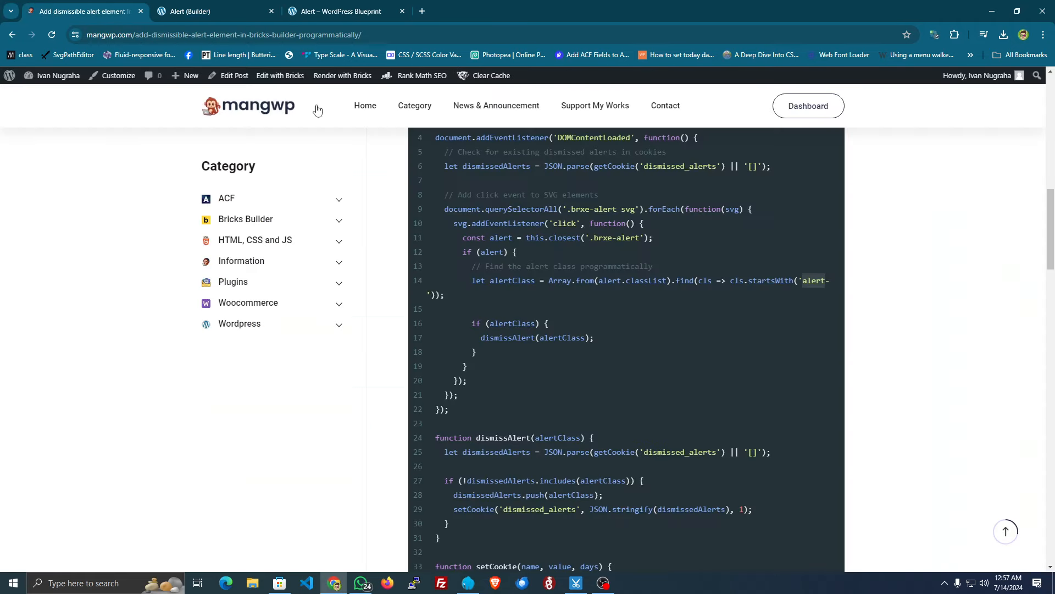
pyautogui.moveTo(803, 282); pyautogui.dragTo(823, 280)
pyautogui.click(811, 281)
pyautogui.click(804, 280)
pyautogui.click(825, 280)
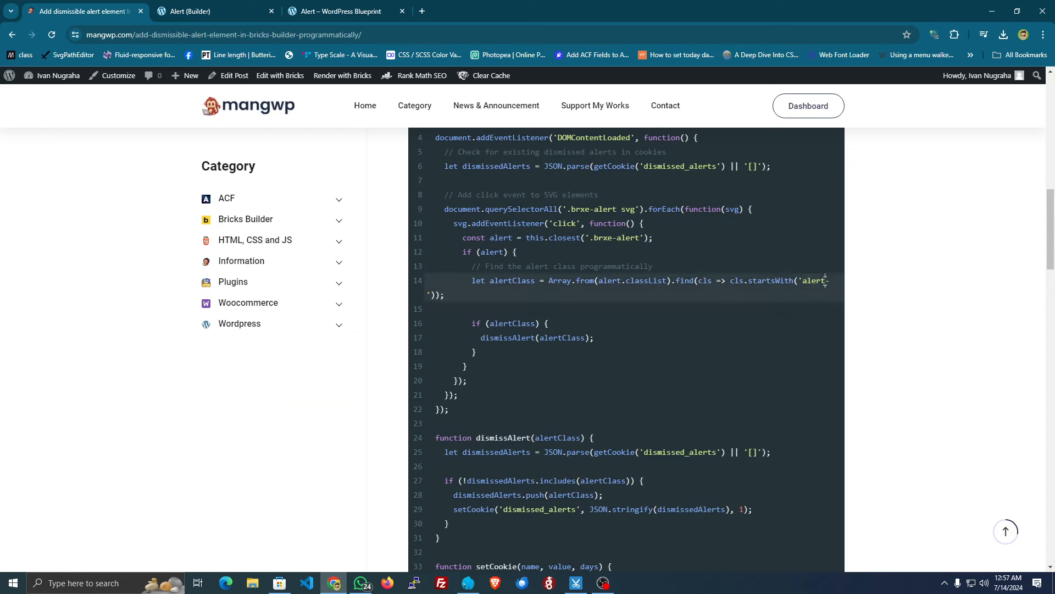
# Delete the duplicated third alert from the Dismissable Alert section in the builder
pyautogui.click(357, 7)
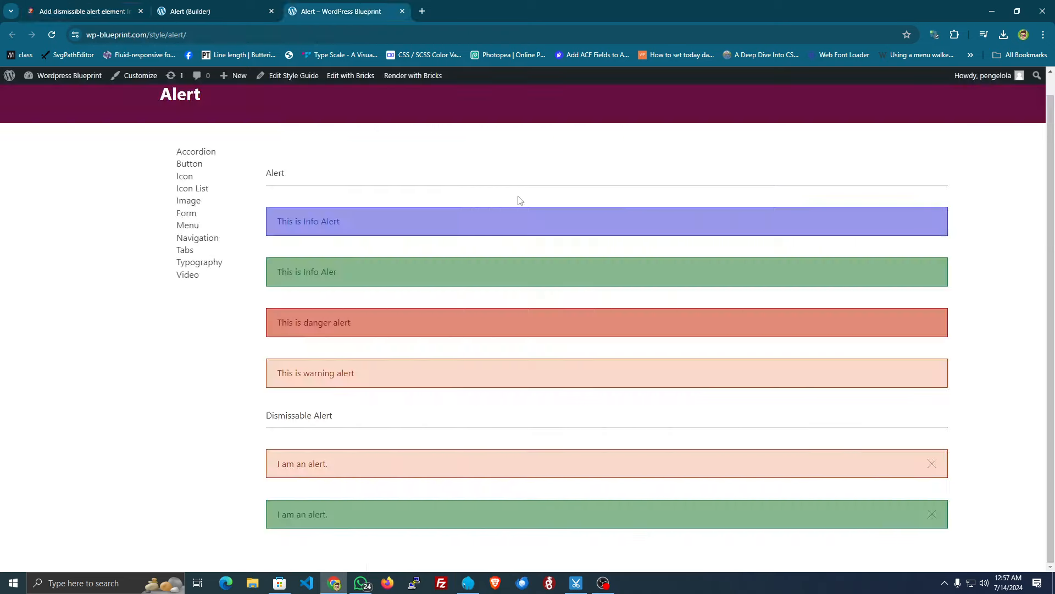
pyautogui.click(172, 5)
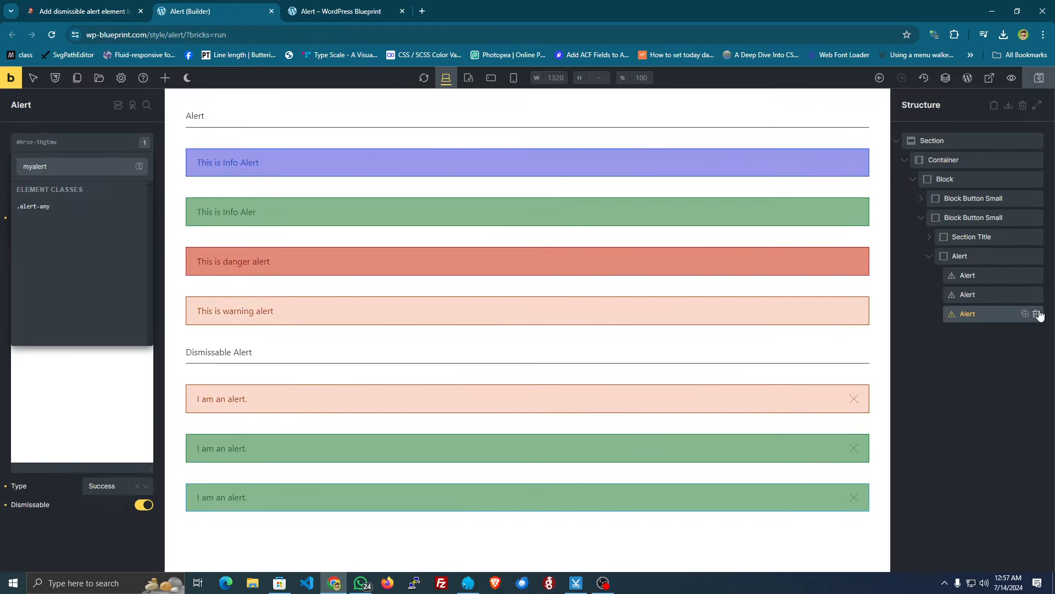
# Review the dismissAlert function in the article's script and its use of the dismissed_alerts cookie name
pyautogui.click(119, 4)
pyautogui.scroll(-2, 572, 324)
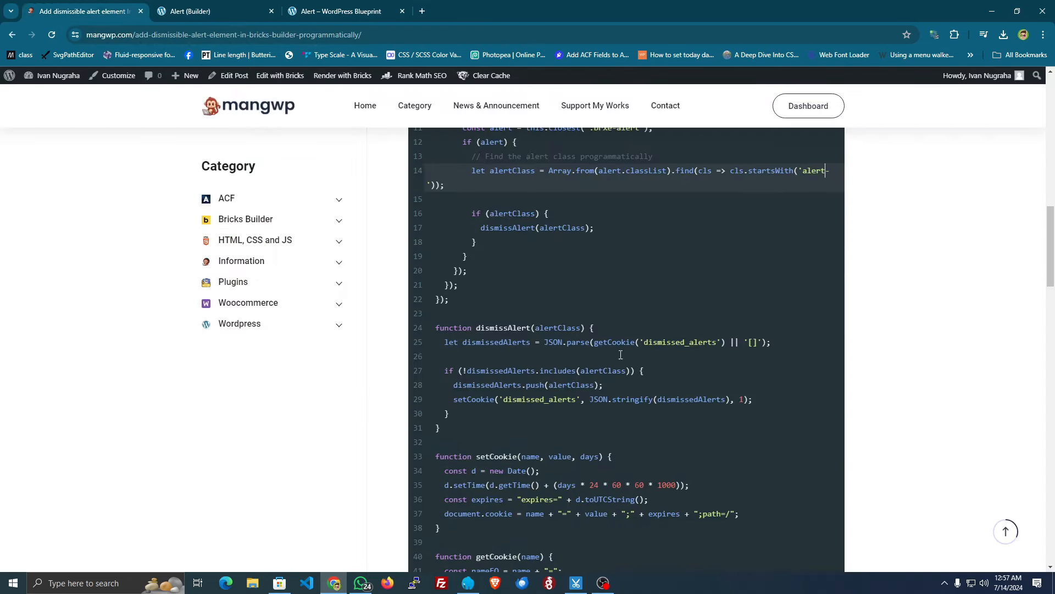
pyautogui.scroll(-1, 649, 360)
pyautogui.moveTo(645, 287); pyautogui.dragTo(717, 287)
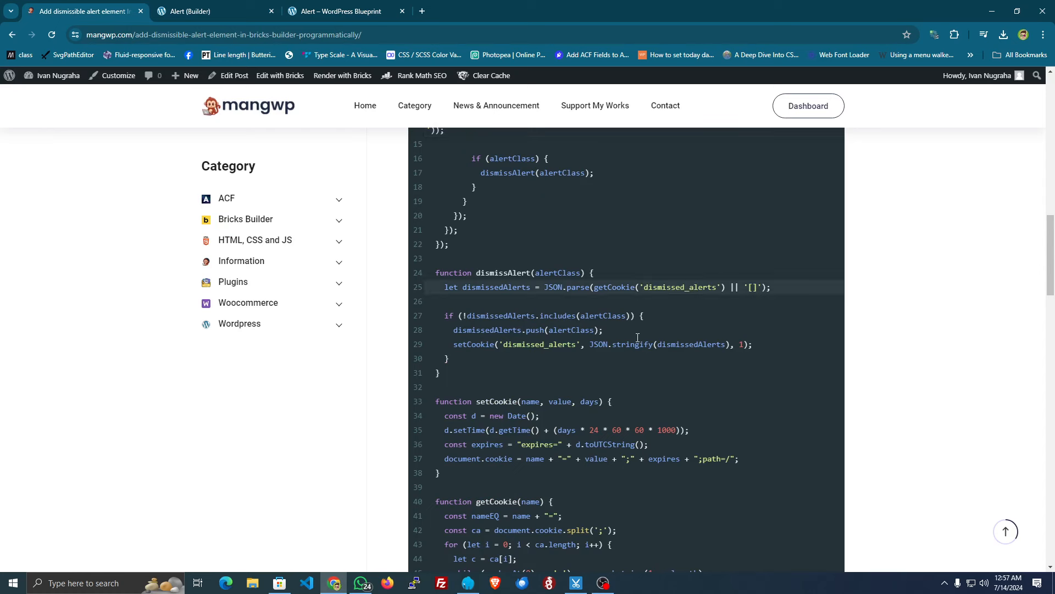
pyautogui.doubleClick(533, 344)
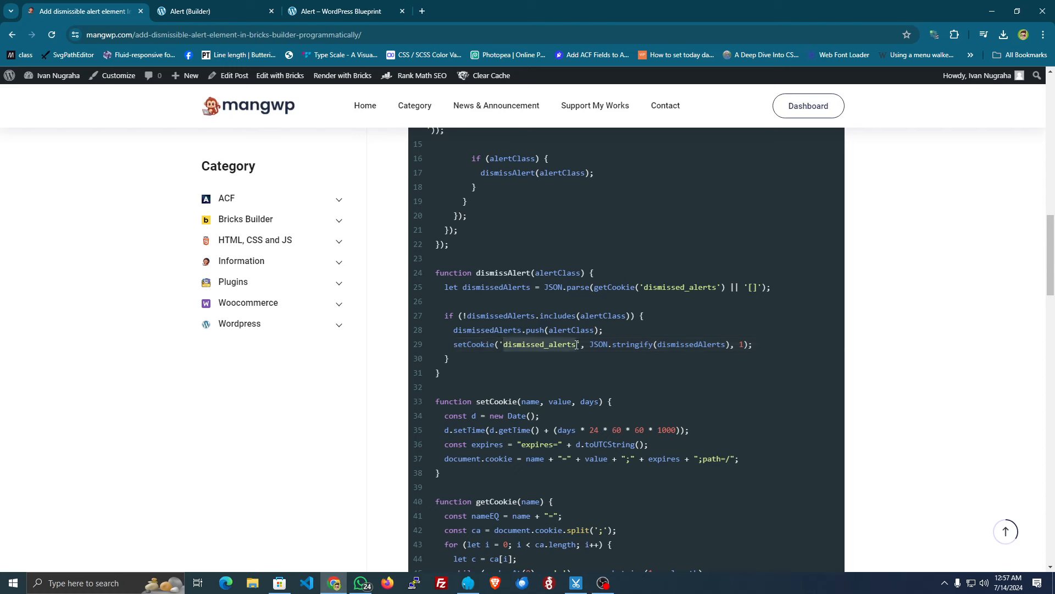
# Review the setCookie function's days-based expiry calculation and the getCookie function in the article's script
pyautogui.scroll(-2, 644, 358)
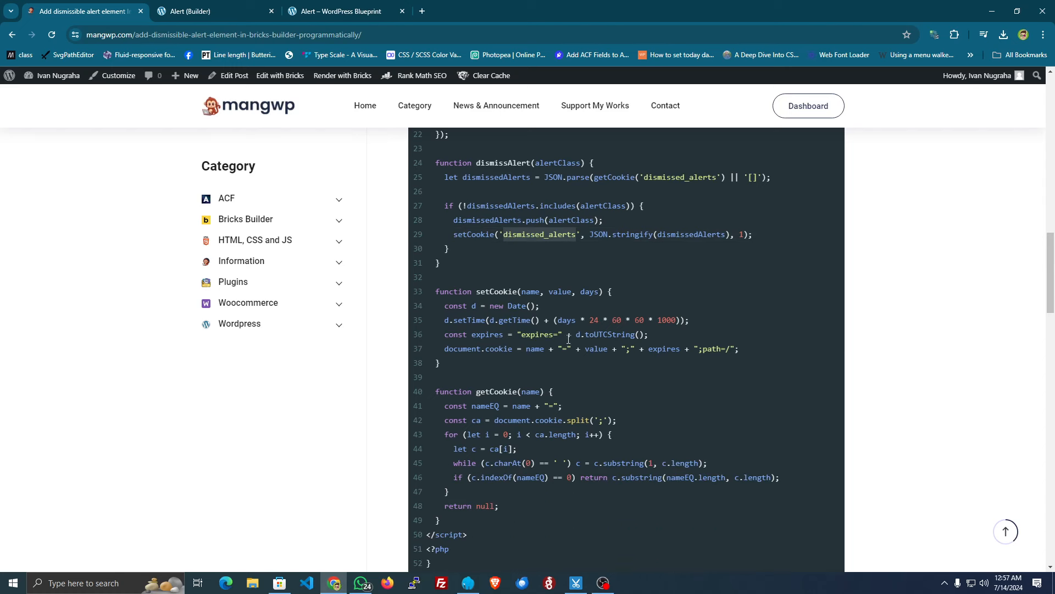
pyautogui.moveTo(558, 321); pyautogui.dragTo(608, 321)
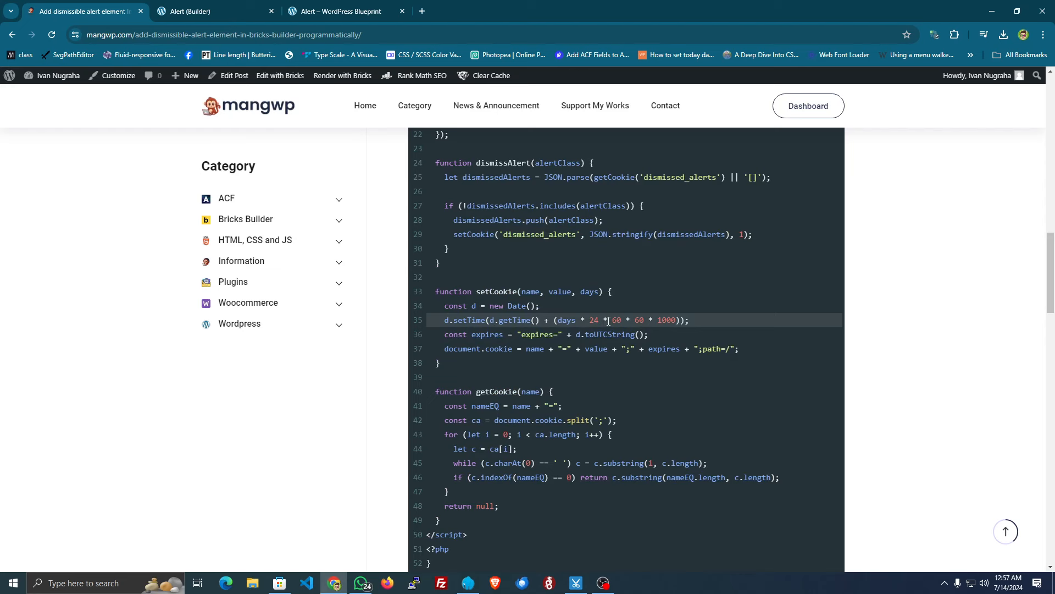
pyautogui.scroll(-2, 626, 346)
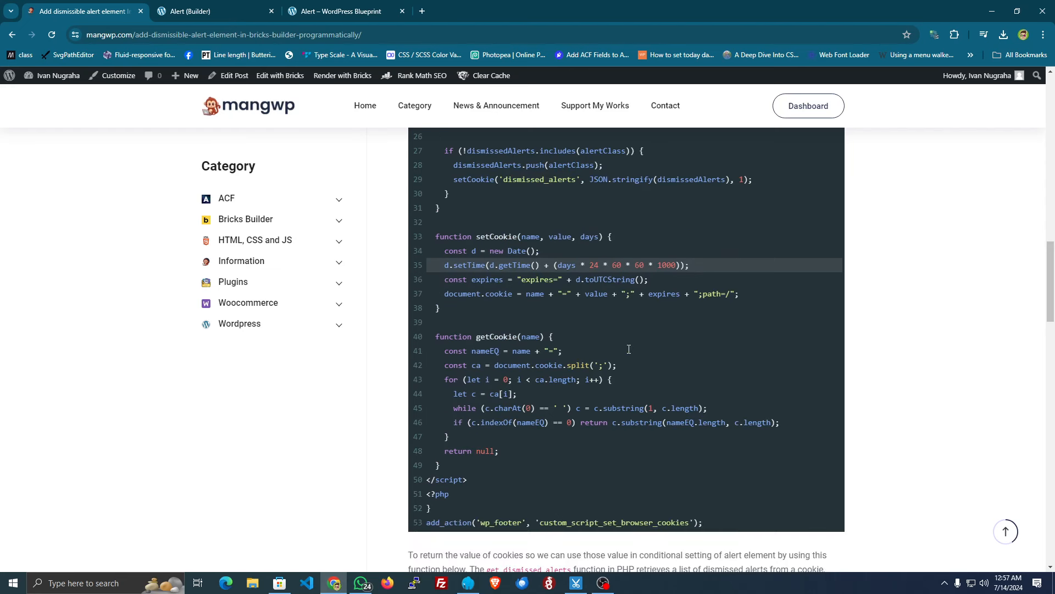
pyautogui.scroll(-1, 567, 305)
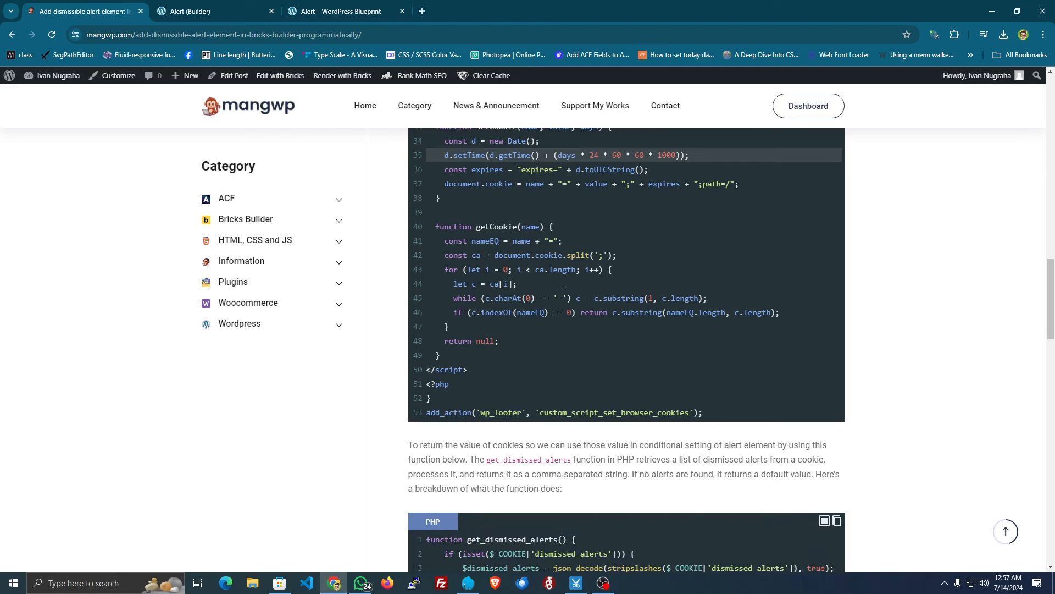
pyautogui.scroll(3, 563, 292)
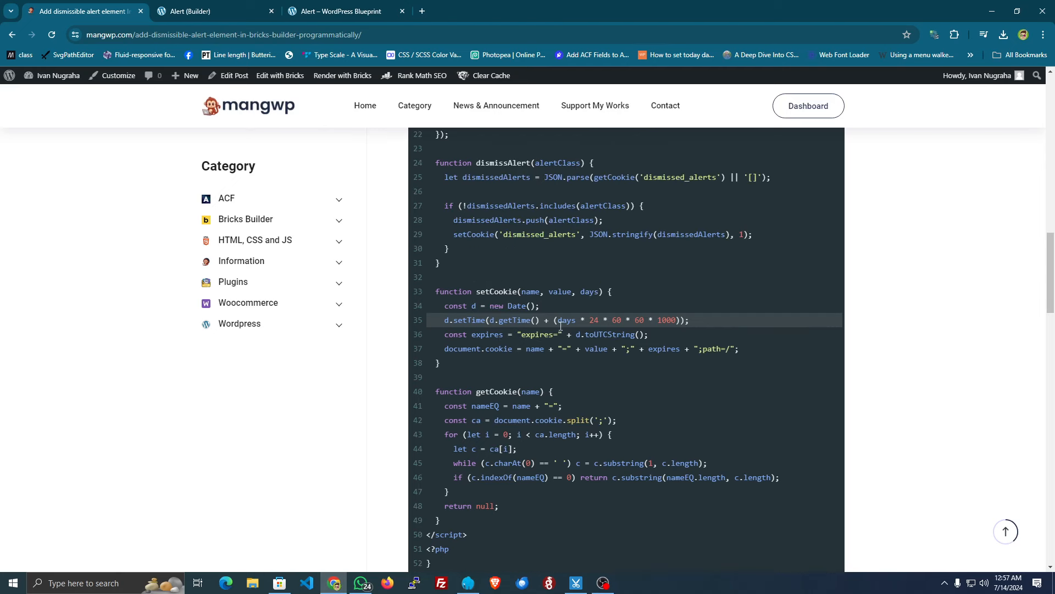
pyautogui.scroll(-1, 561, 325)
pyautogui.scroll(3, 561, 322)
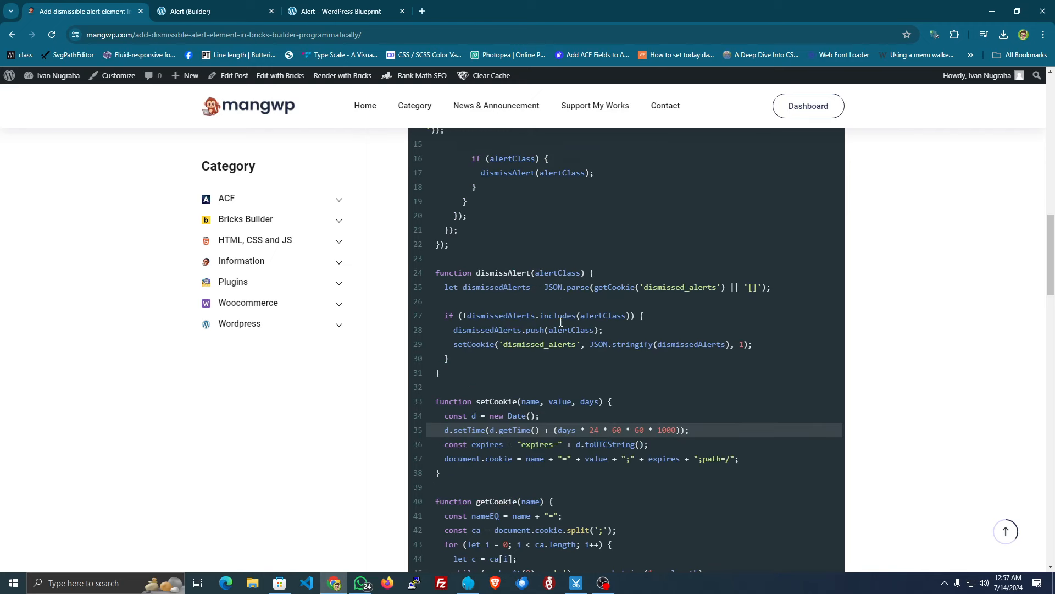
pyautogui.scroll(-3, 561, 322)
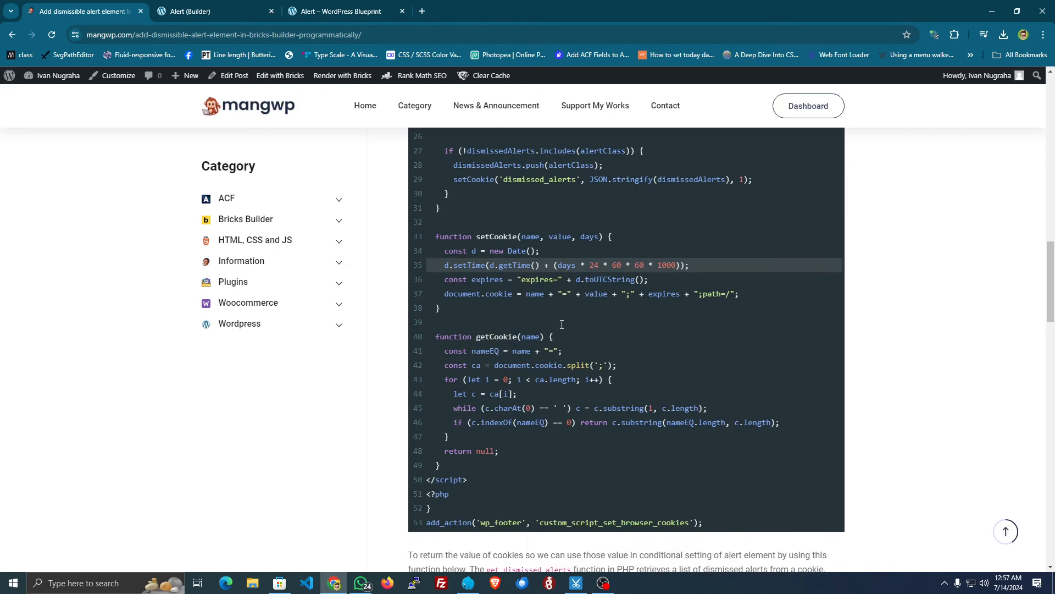
# Delete the dismissed_alerts cookie from the live Alert page in Cookie-Editor
pyautogui.click(359, 12)
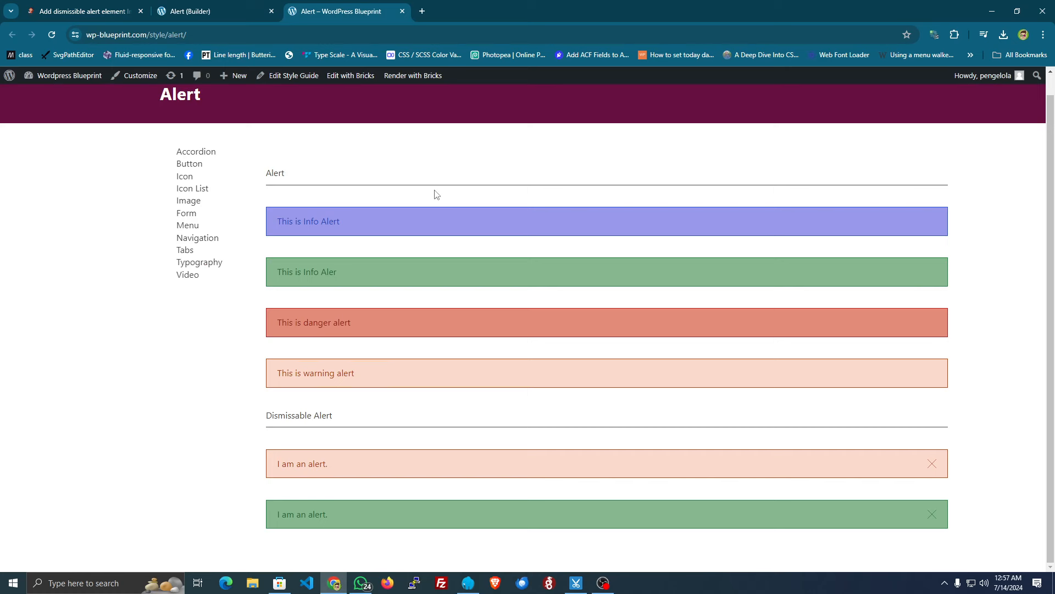
pyautogui.click(220, 11)
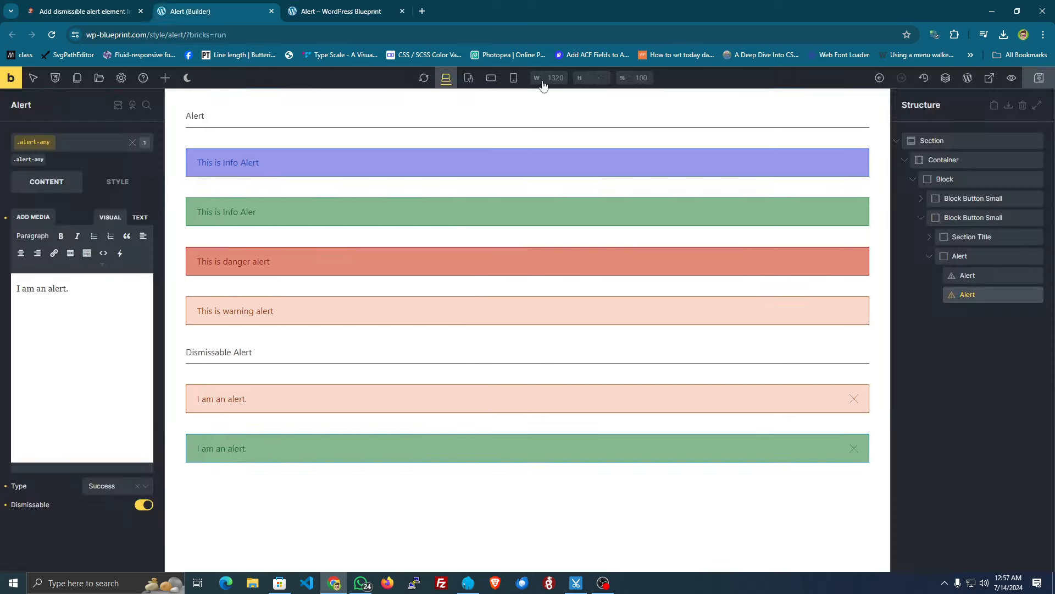
pyautogui.click(341, 7)
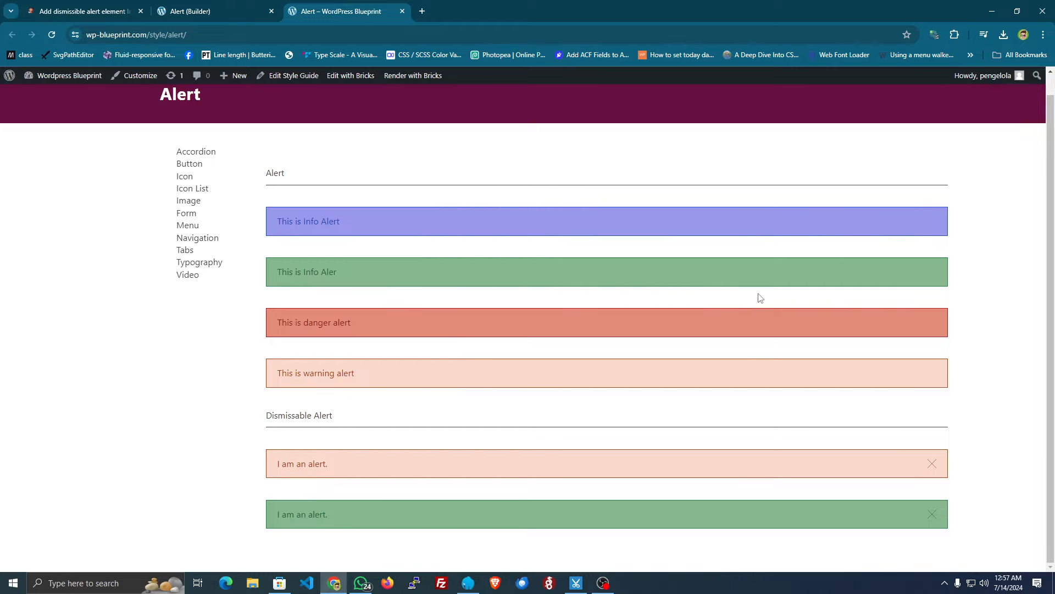
pyautogui.hotkey('ctrl', 'shift', 'c')
pyautogui.scroll(-3, 687, 270)
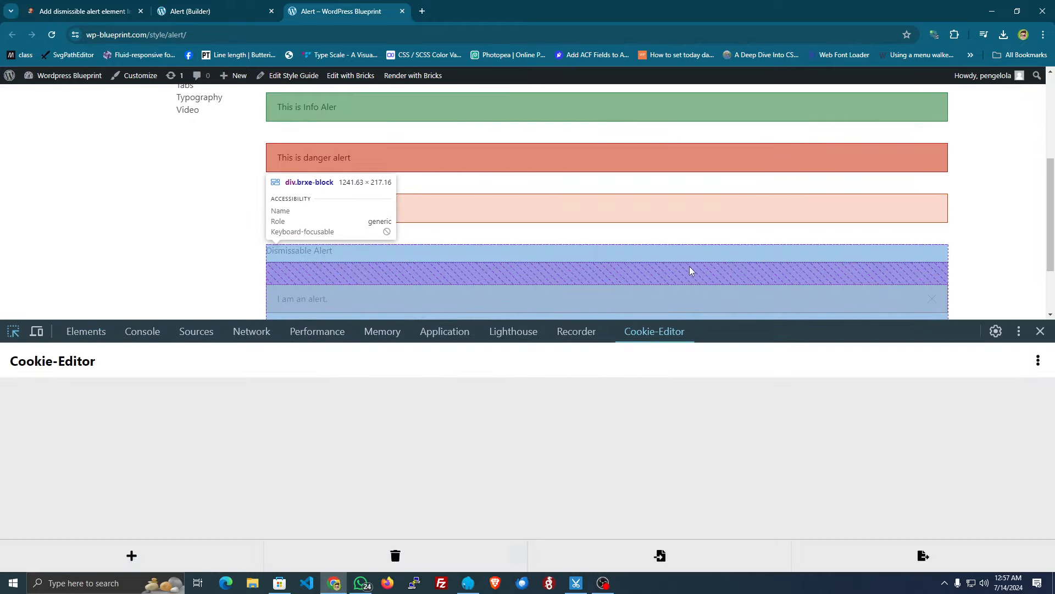
pyautogui.scroll(-2, 689, 266)
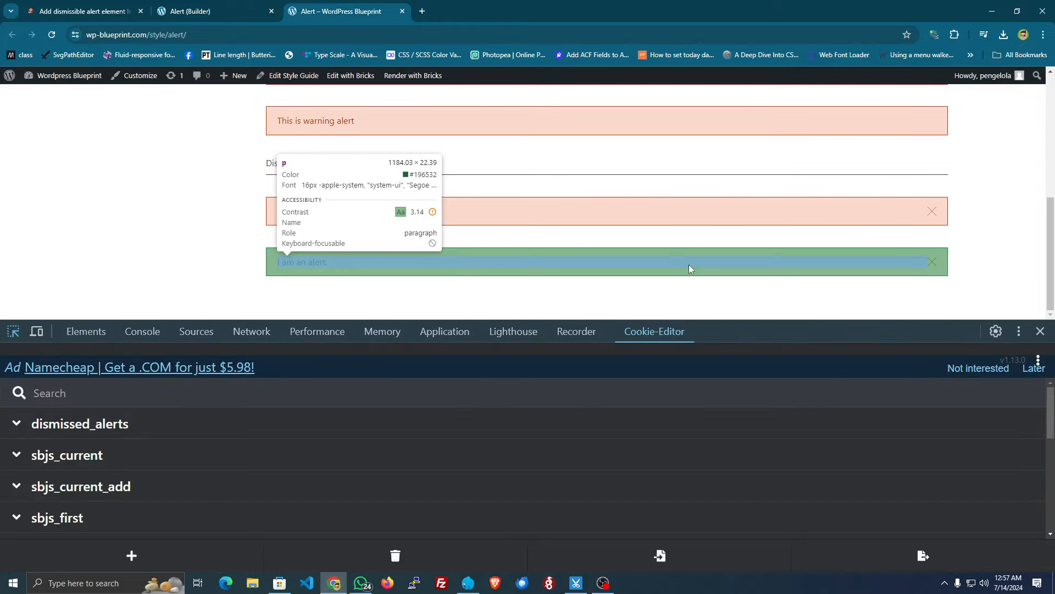
pyautogui.click(22, 426)
pyautogui.click(17, 468)
# Inspect the classes of the first dismissable alert on the live page and check the cookie list for dismissed_alerts
pyautogui.click(526, 222)
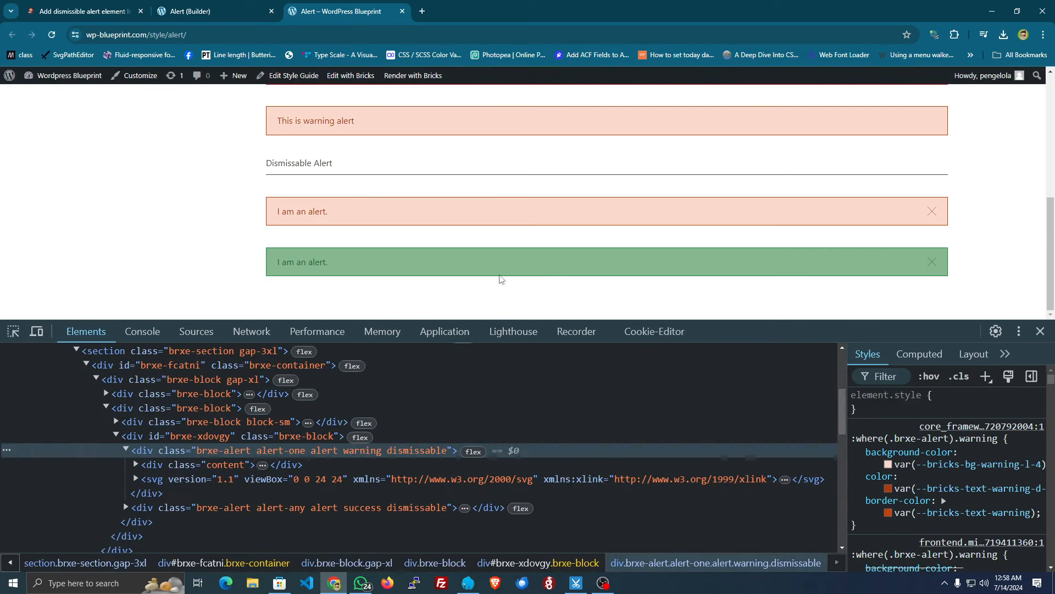
pyautogui.click(654, 332)
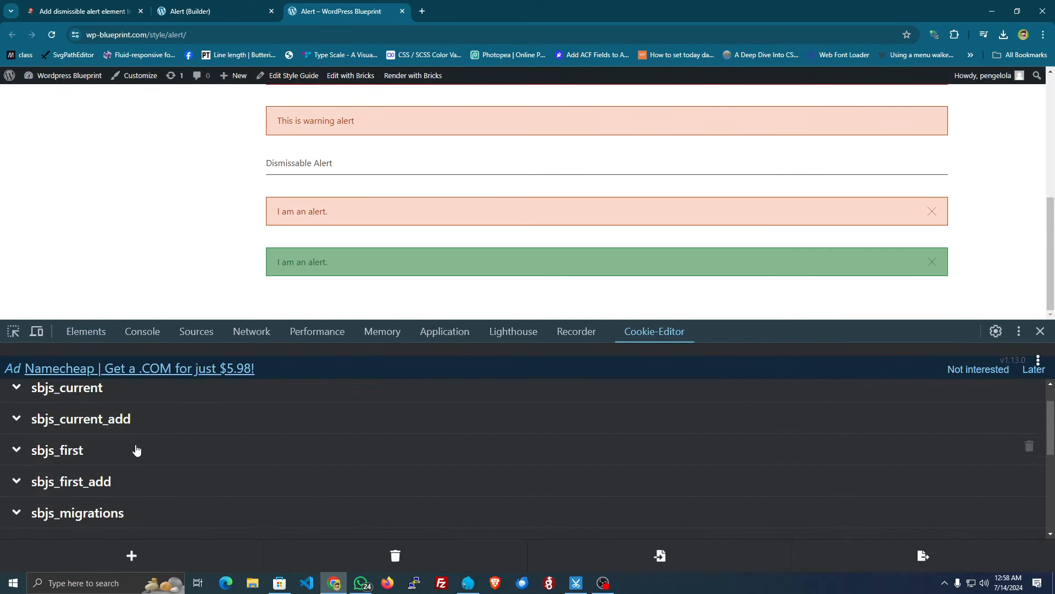
pyautogui.scroll(1, 136, 450)
pyautogui.click(187, 10)
pyautogui.click(94, 7)
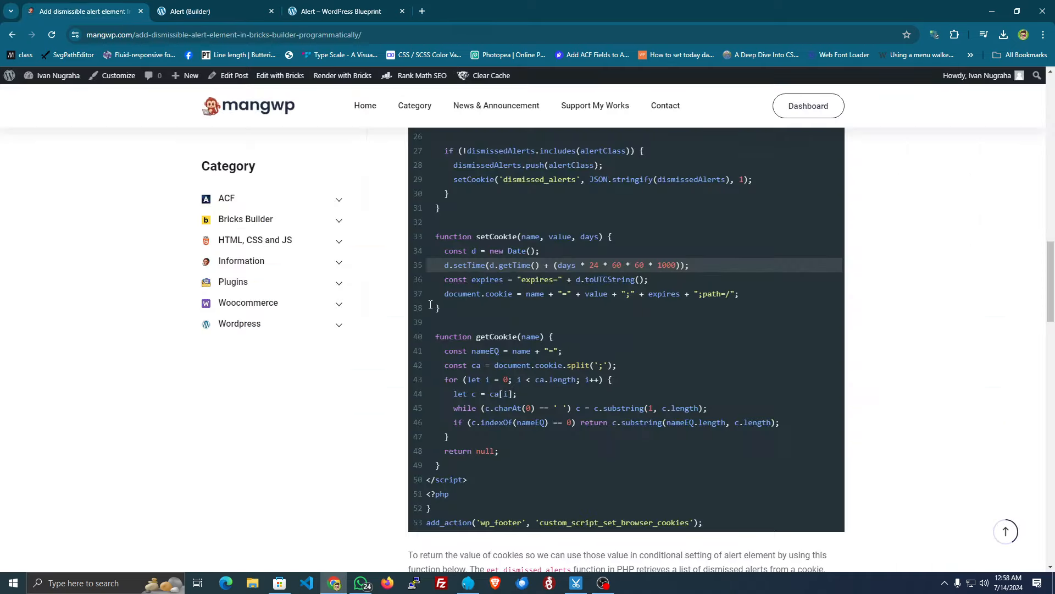
pyautogui.click(341, 11)
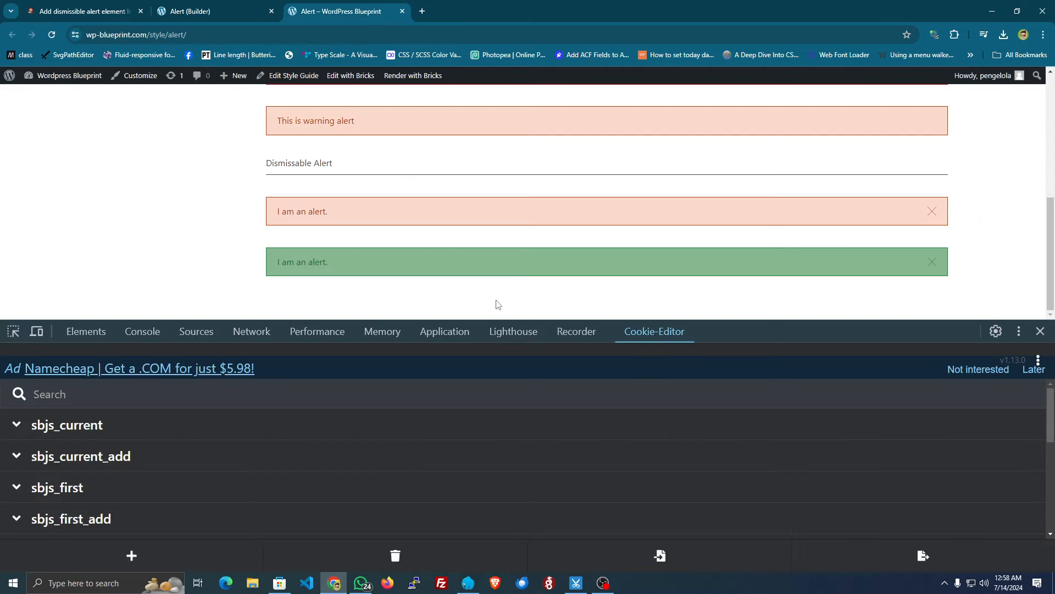
# Dismiss the orange alert in the Dismissable Alert section and examine the dismissed_alerts cookie's name and value
pyautogui.click(933, 215)
pyautogui.scroll(-5, 287, 460)
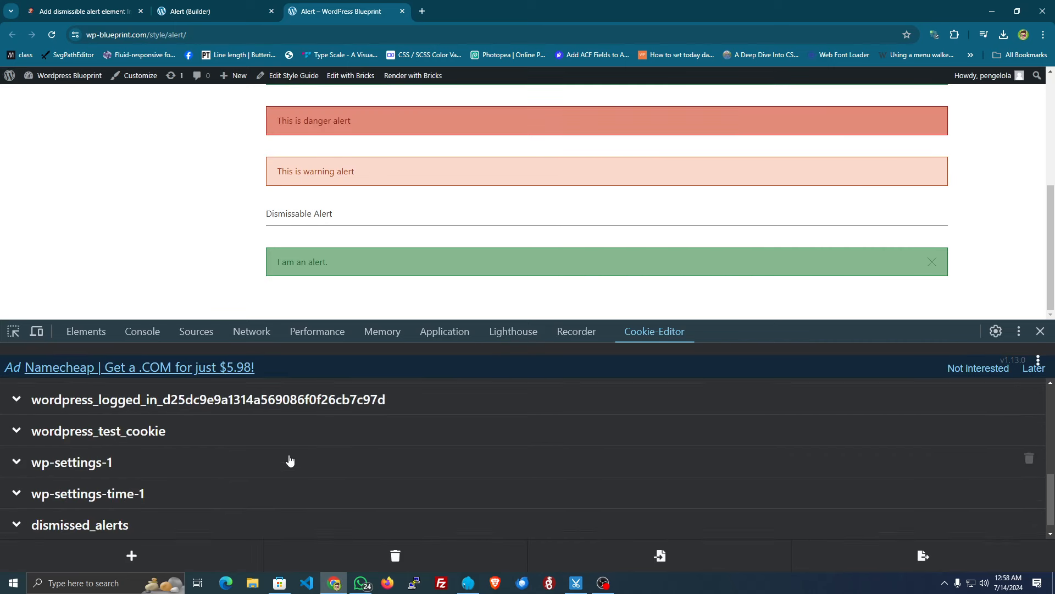
pyautogui.click(138, 511)
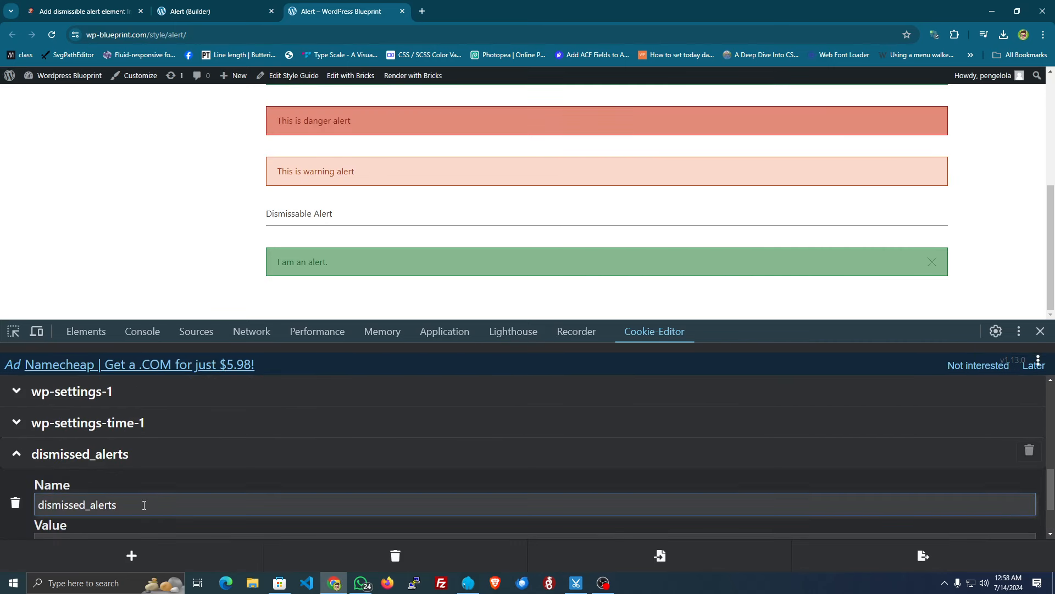
pyautogui.scroll(-1, 154, 499)
pyautogui.moveTo(128, 449); pyautogui.dragTo(34, 444)
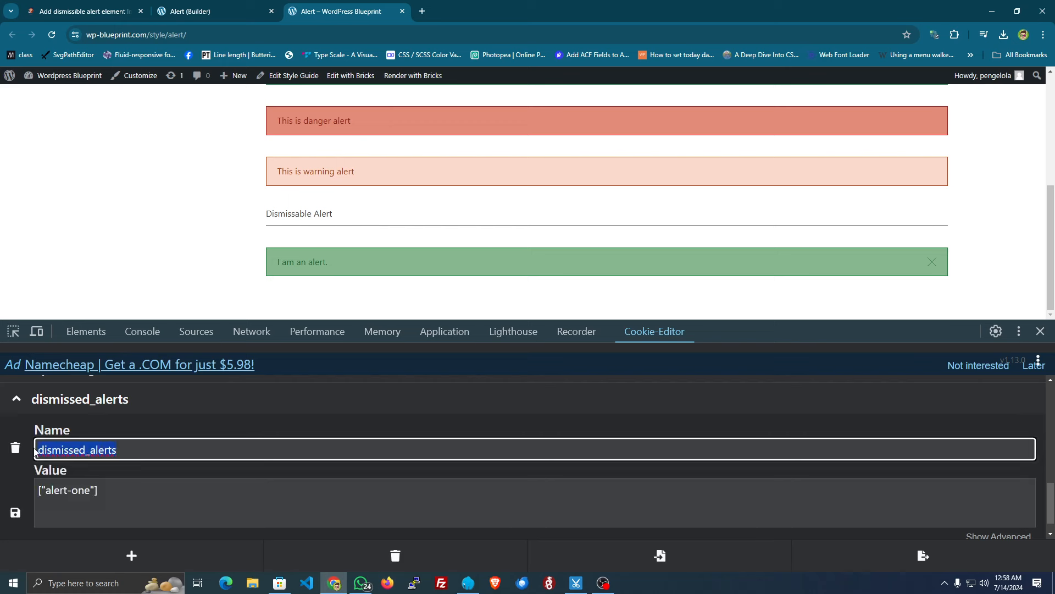
pyautogui.click(98, 487)
pyautogui.moveTo(91, 489); pyautogui.dragTo(58, 488)
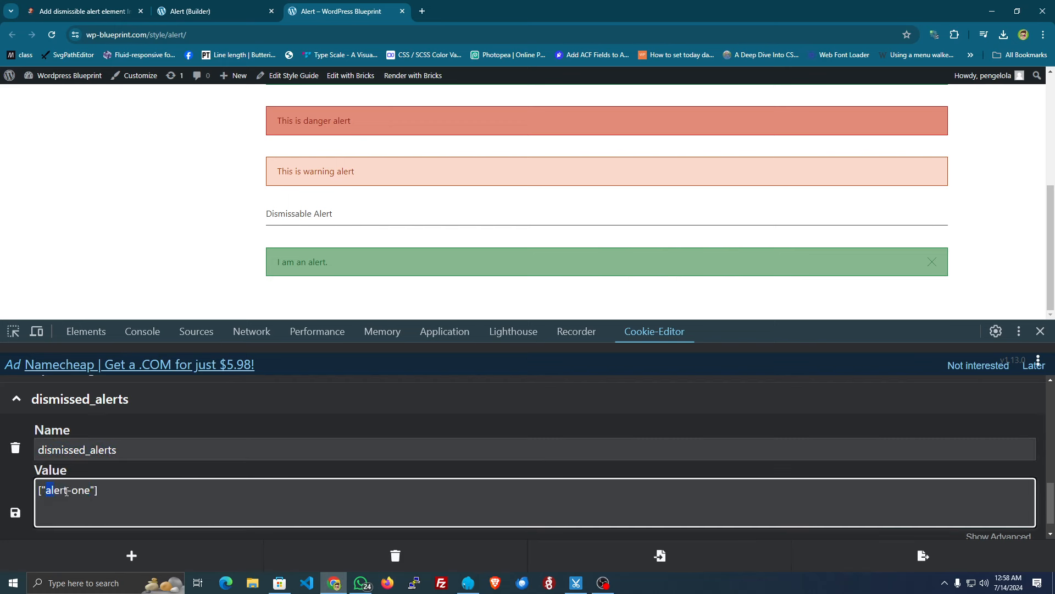
# Examine the live page's markup for the alerts remaining in the Dismissable Alert block
pyautogui.click(107, 332)
pyautogui.rightClick(275, 128)
pyautogui.click(291, 216)
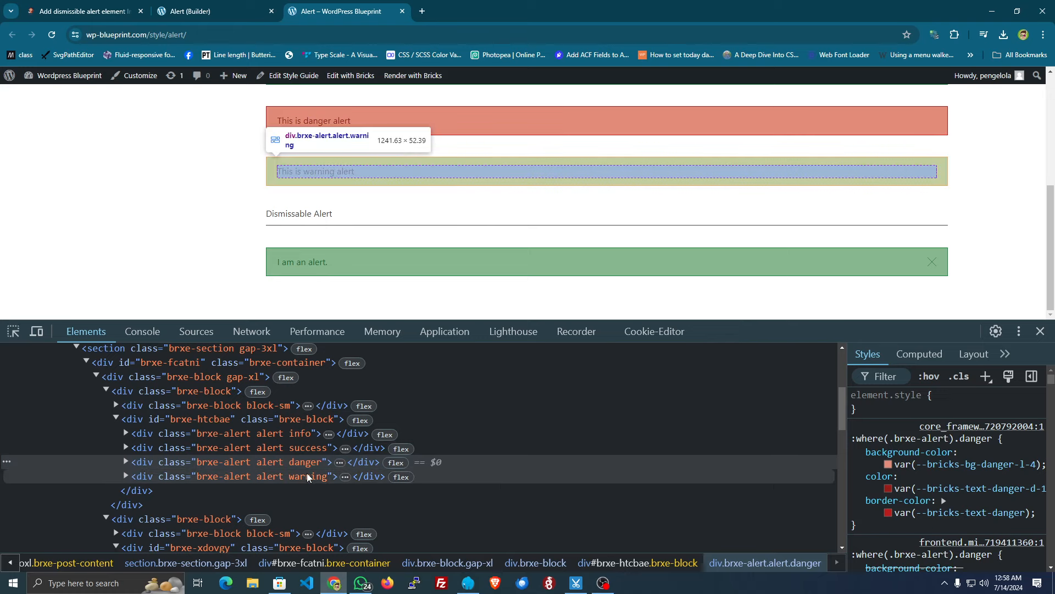
pyautogui.scroll(-1, 216, 521)
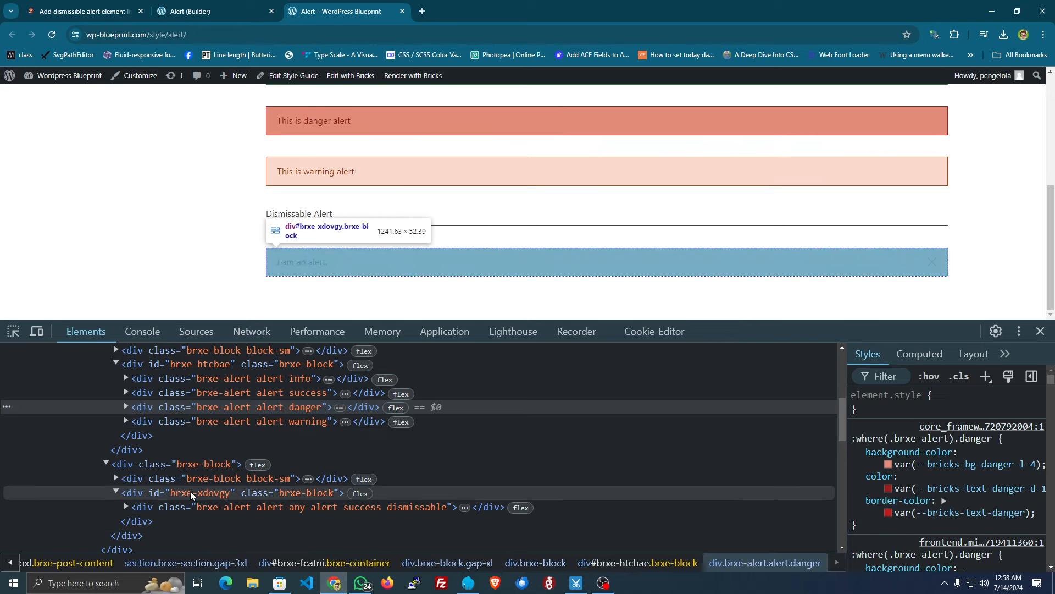
pyautogui.click(195, 478)
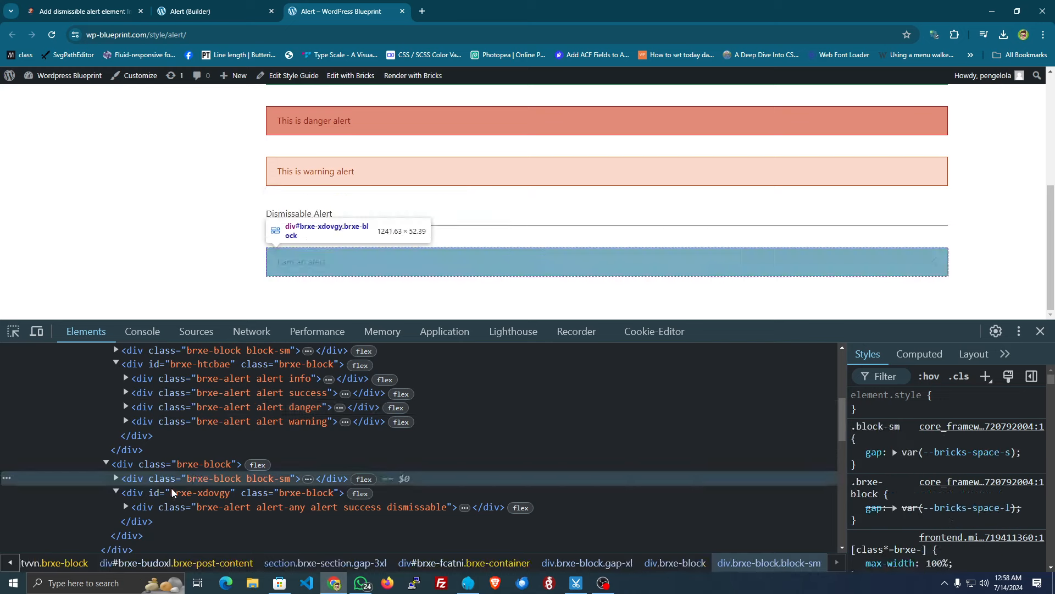
pyautogui.click(172, 492)
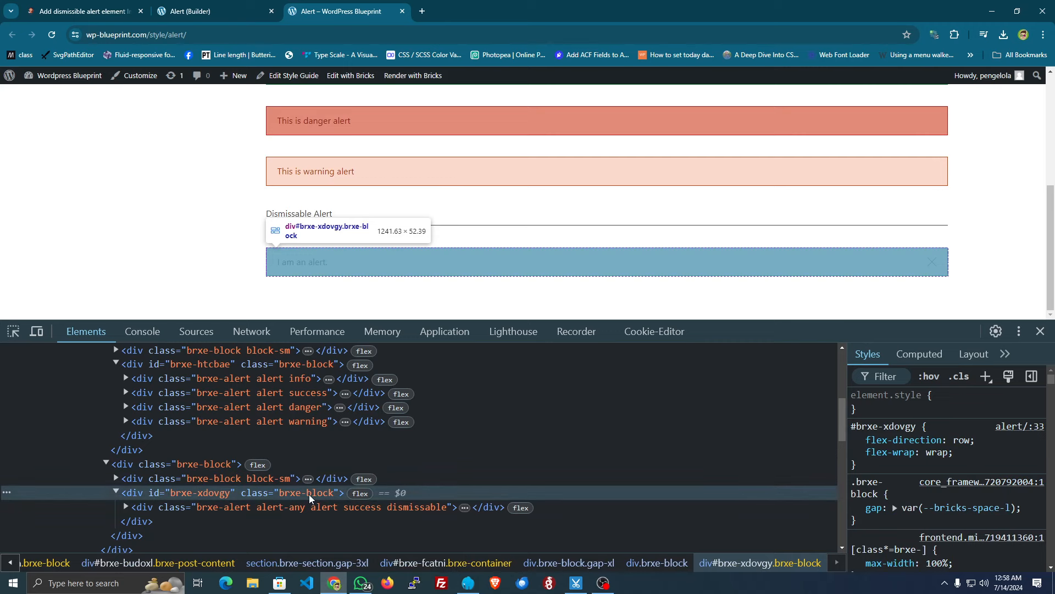
# Reload the live page and compare the first dismissable alert's classes with the dismissed_alerts cookie value
pyautogui.hotkey('ctrl', 'r')
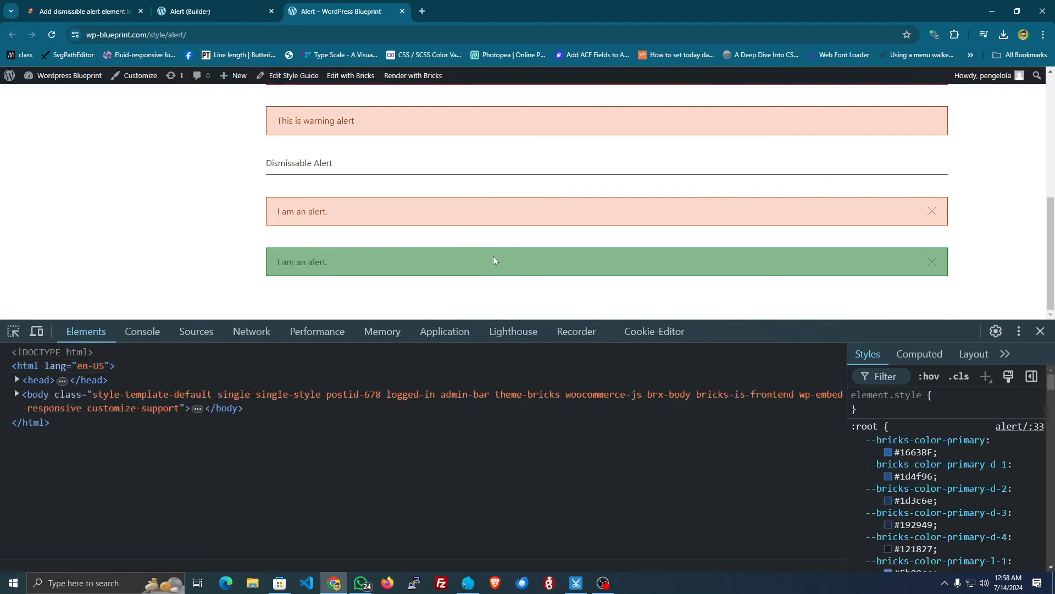
pyautogui.hotkey('ctrl', 'shift', 'c')
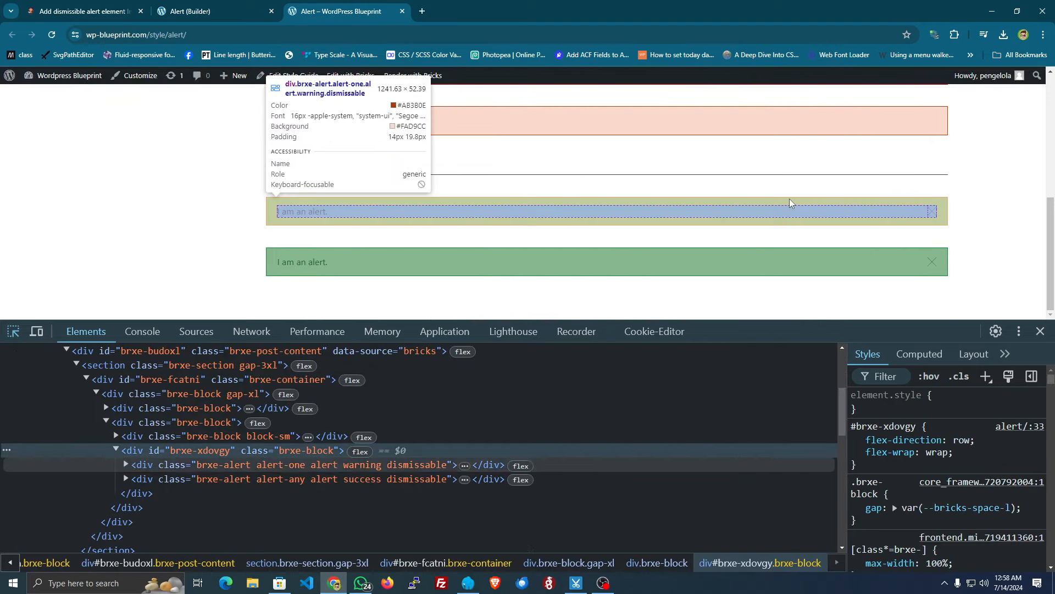
pyautogui.click(790, 200)
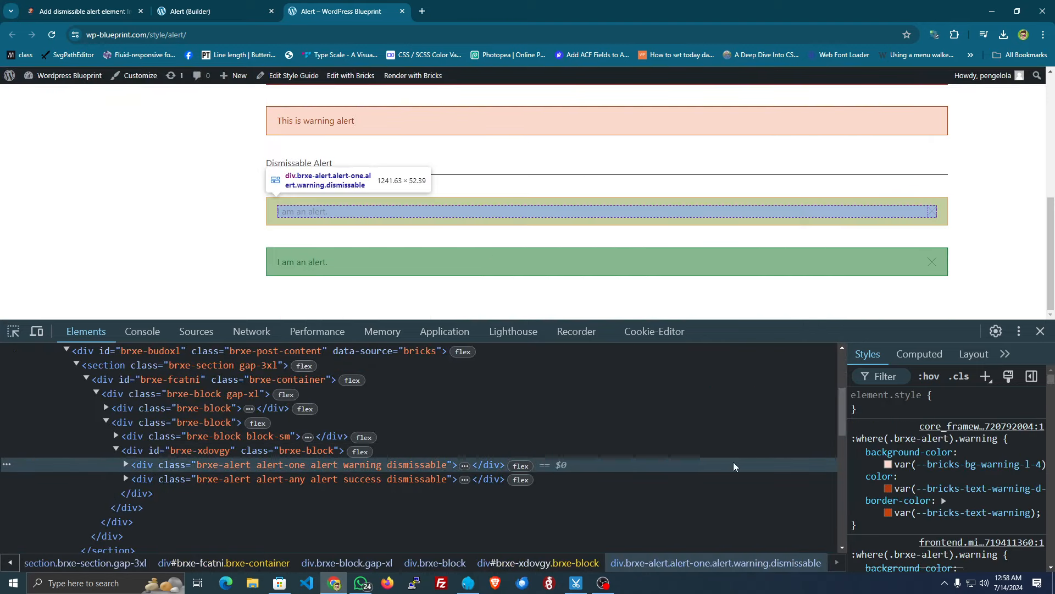
pyautogui.click(637, 337)
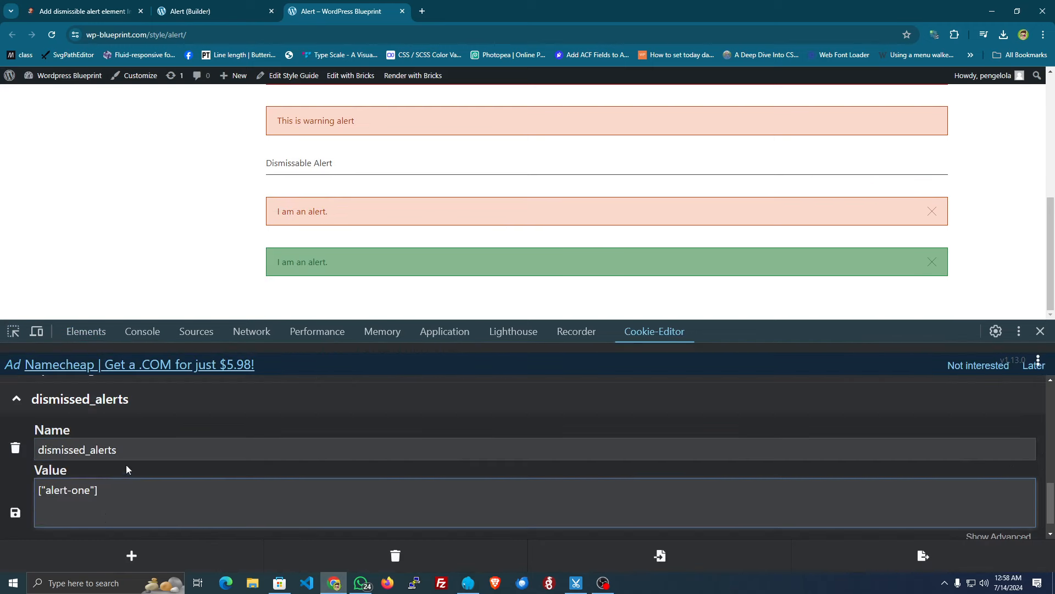
# Dismiss the green alert in the Dismissable Alert section and examine the refreshed value of the dismissed_alerts cookie
pyautogui.click(935, 265)
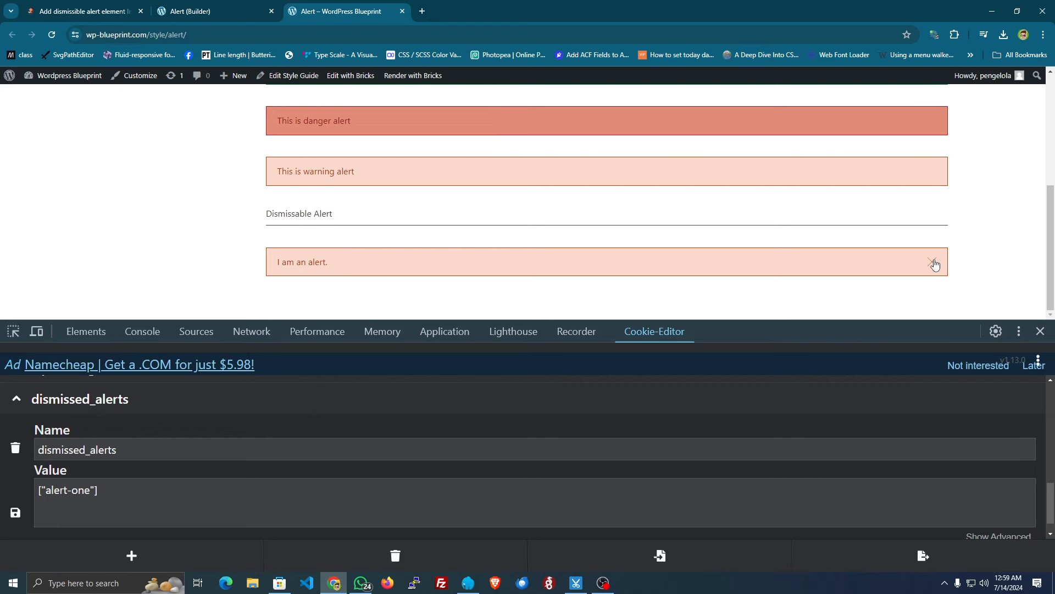
pyautogui.click(572, 330)
pyautogui.click(646, 331)
pyautogui.click(362, 466)
pyautogui.click(1040, 331)
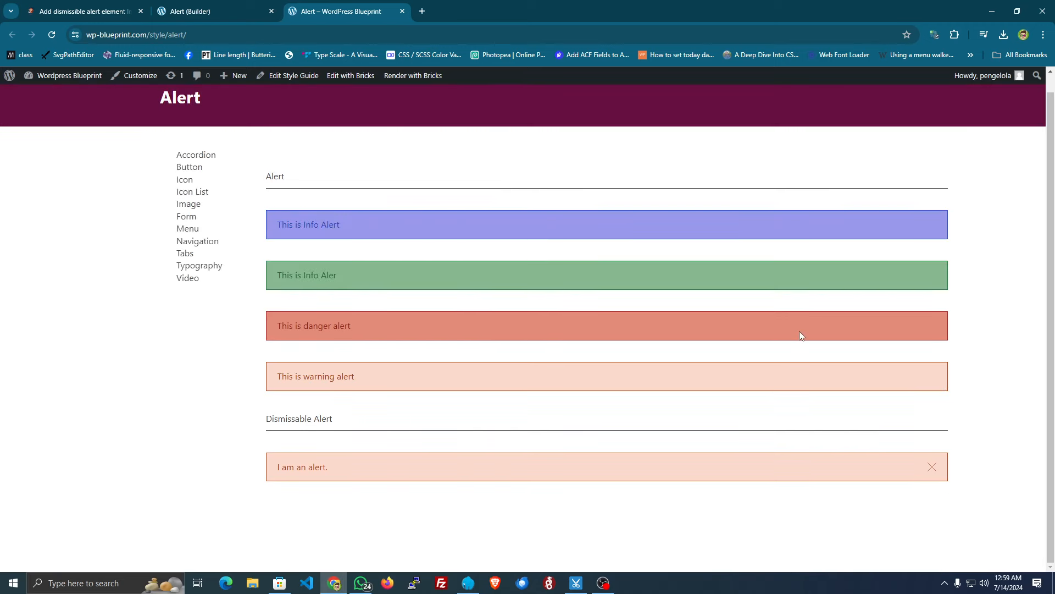
pyautogui.press('F12')
pyautogui.click(654, 331)
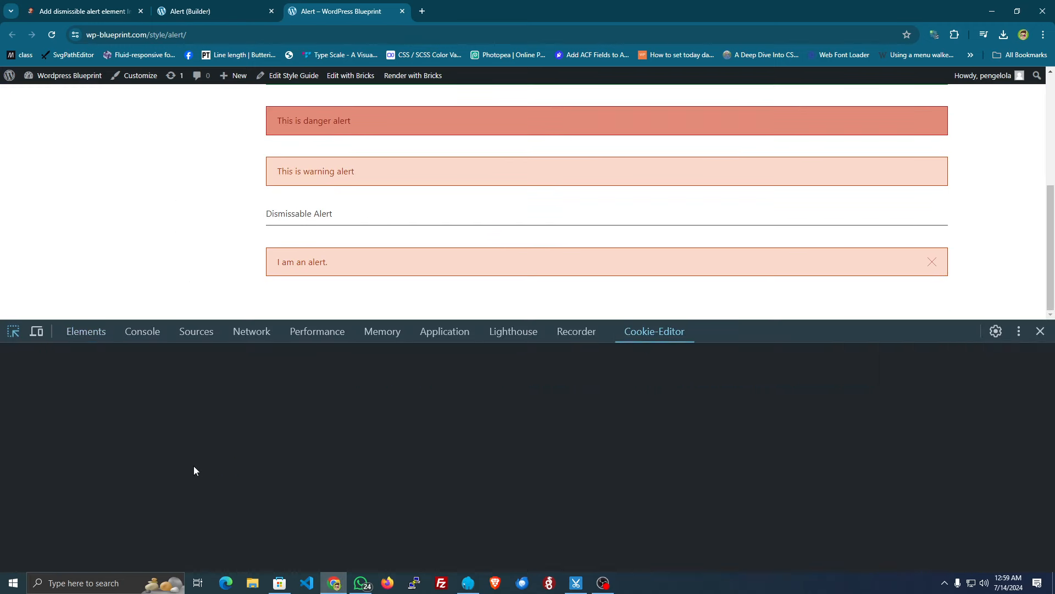
pyautogui.scroll(5, 152, 426)
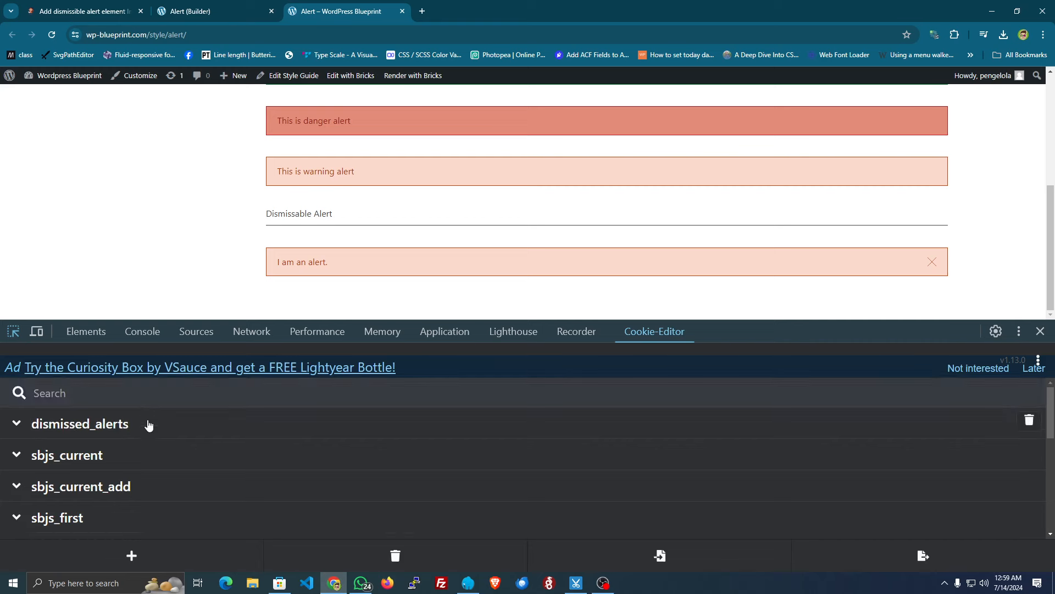
pyautogui.click(149, 425)
pyautogui.click(144, 512)
pyautogui.moveTo(144, 512); pyautogui.dragTo(116, 511)
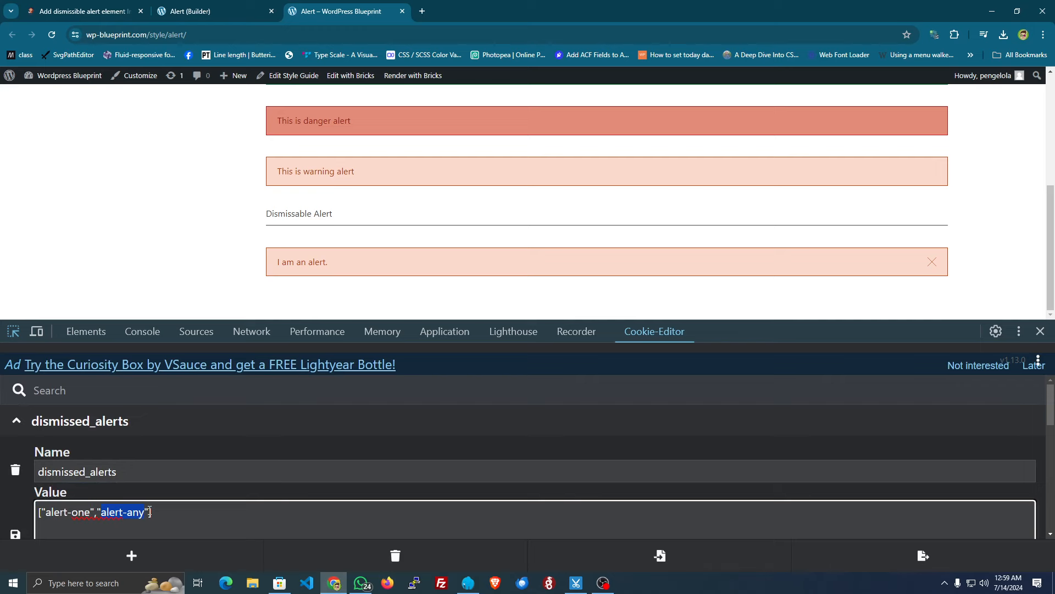
# Close the developer tools on the live Alert page
pyautogui.click(189, 11)
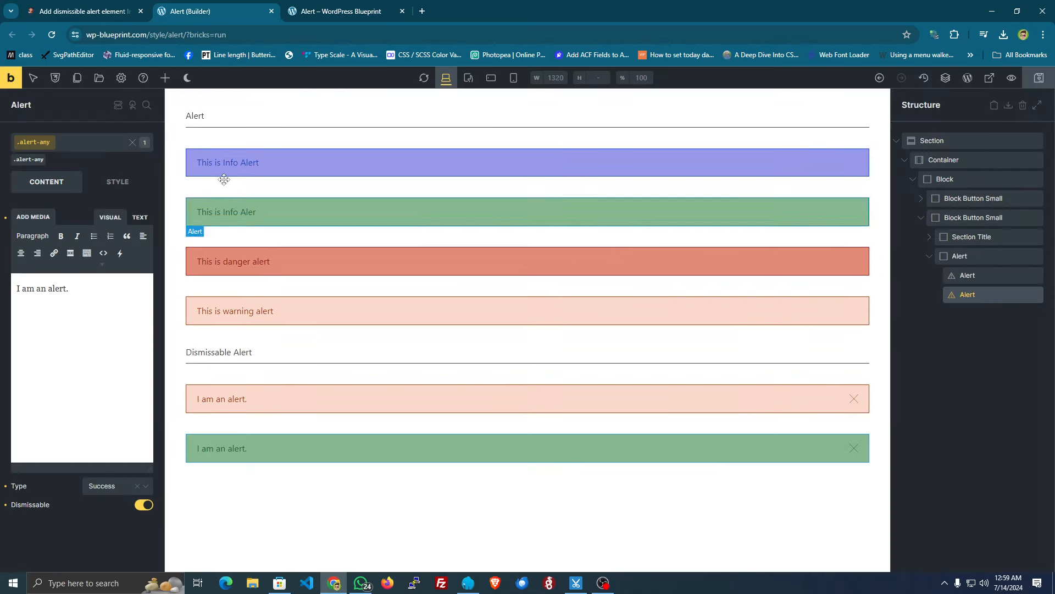
pyautogui.click(122, 6)
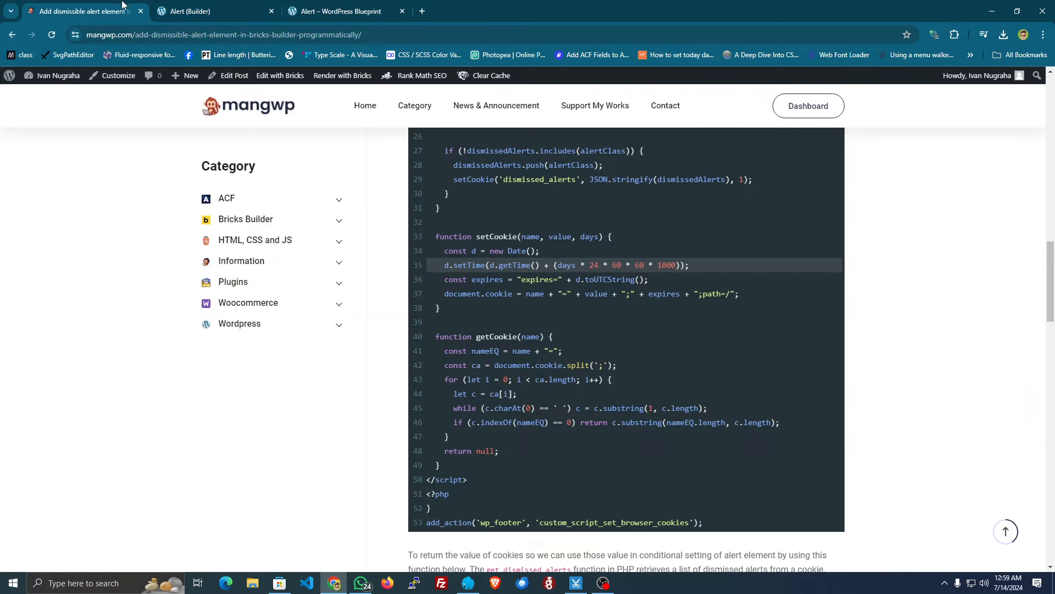
pyautogui.click(330, 13)
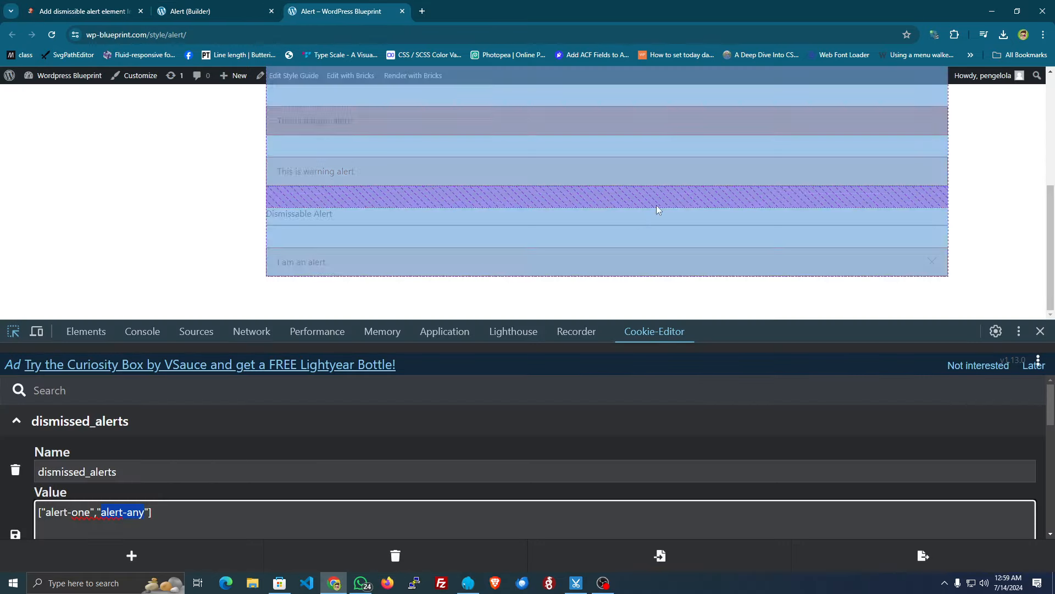
pyautogui.click(1040, 331)
# Review the article's get_dismissed_alerts PHP function and its instructions for setting the alert element's conditions by class name
pyautogui.click(225, 7)
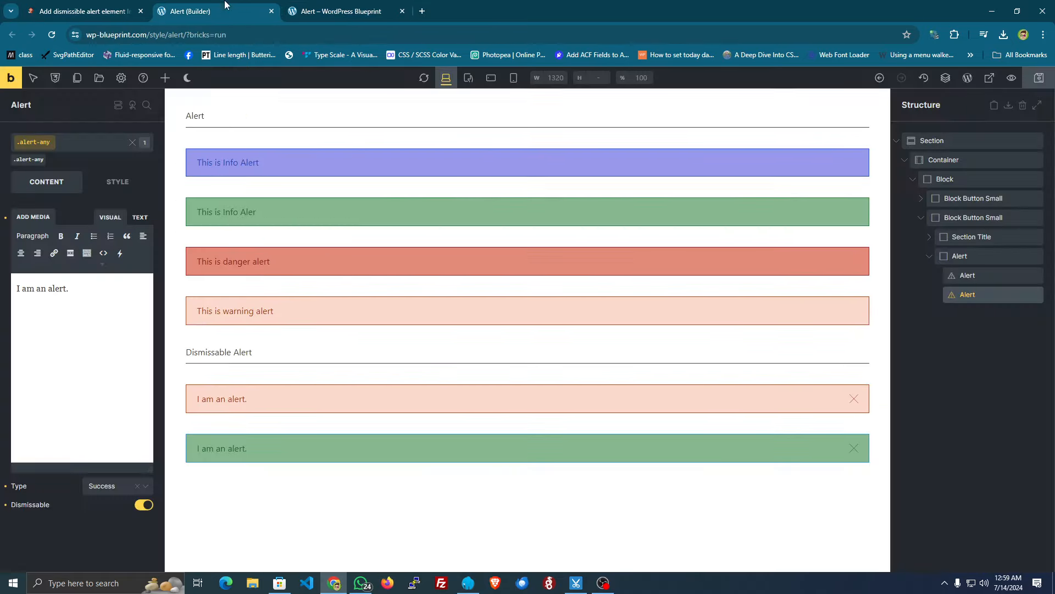
pyautogui.click(122, 8)
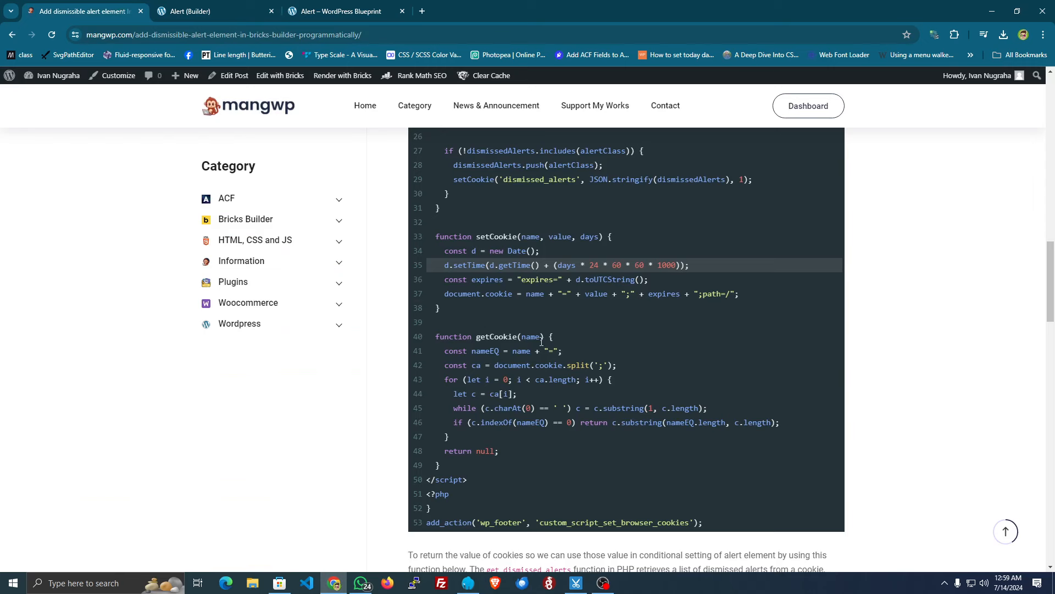
pyautogui.scroll(-4, 541, 341)
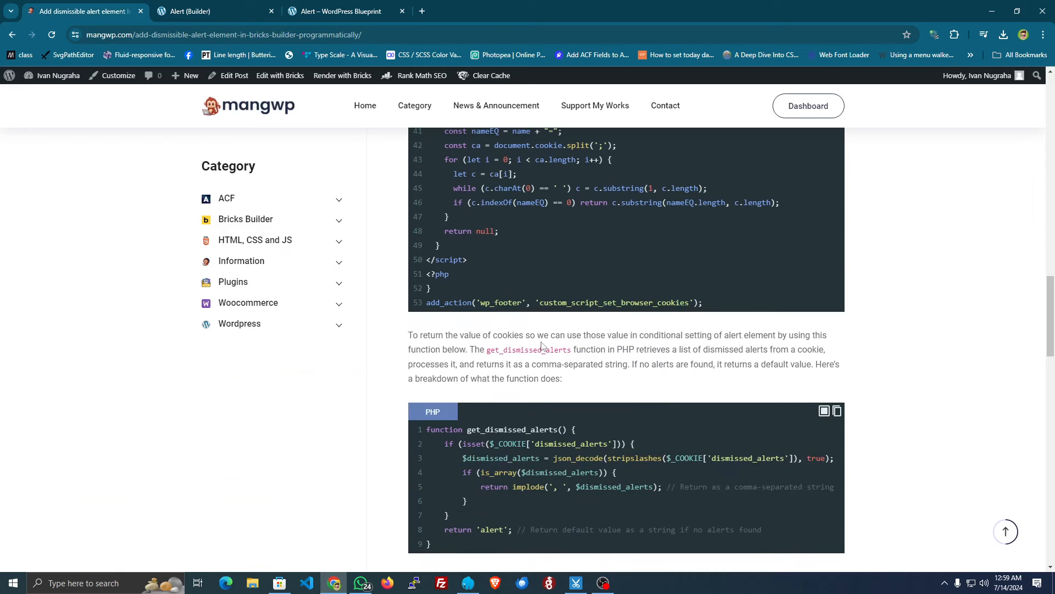
pyautogui.scroll(-2, 542, 344)
pyautogui.scroll(-1, 544, 338)
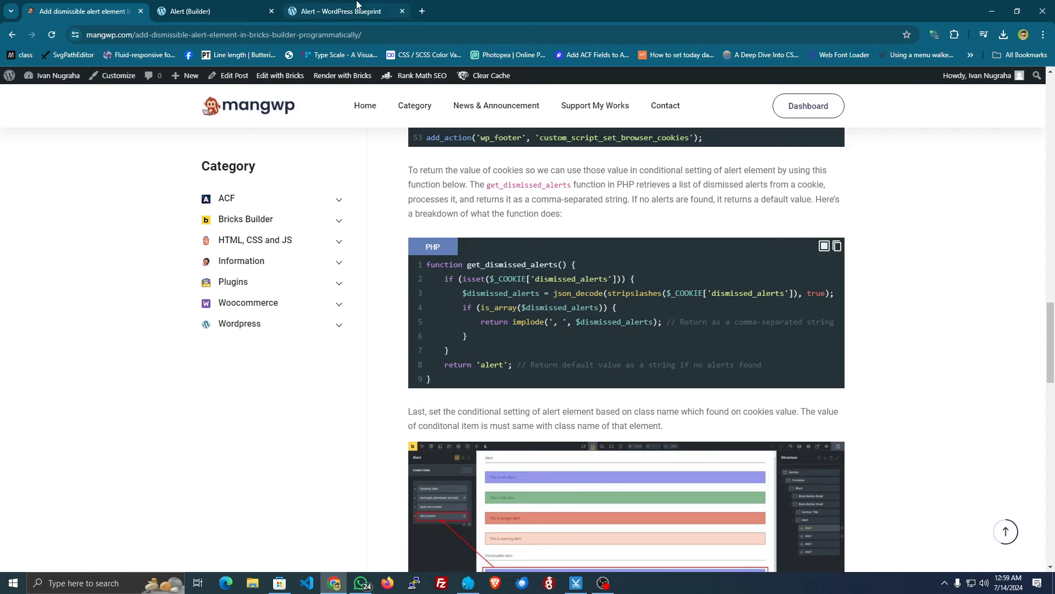
pyautogui.scroll(-1, 493, 348)
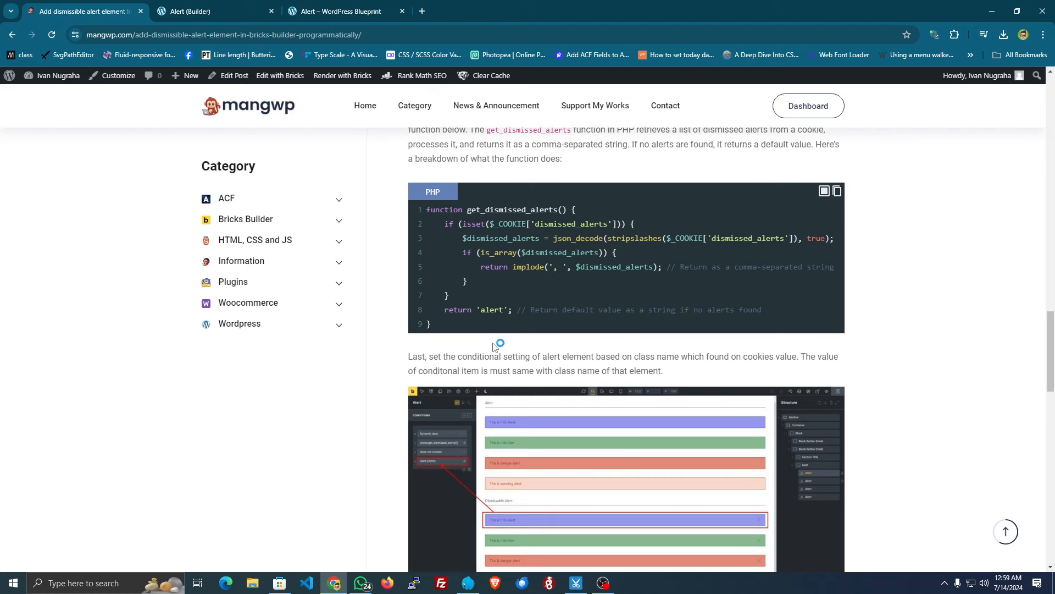
pyautogui.scroll(-4, 493, 347)
pyautogui.scroll(1, 503, 342)
pyautogui.scroll(4, 496, 322)
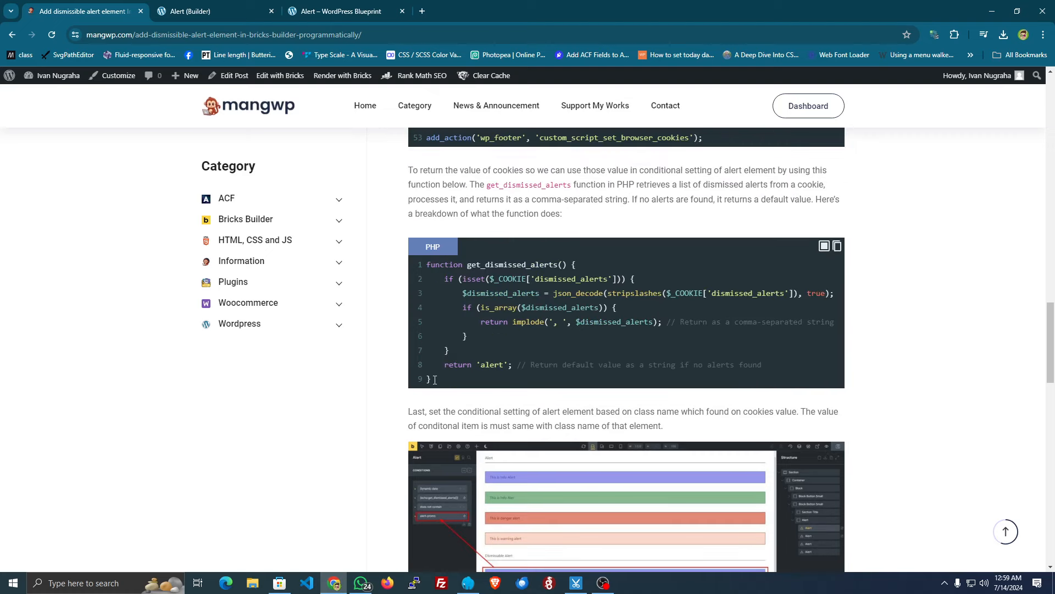
# Examine the full get_dismissed_alerts PHP function in the article and the conditional setting instructions below it
pyautogui.moveTo(434, 379); pyautogui.dragTo(423, 266)
pyautogui.moveTo(443, 379); pyautogui.dragTo(427, 272)
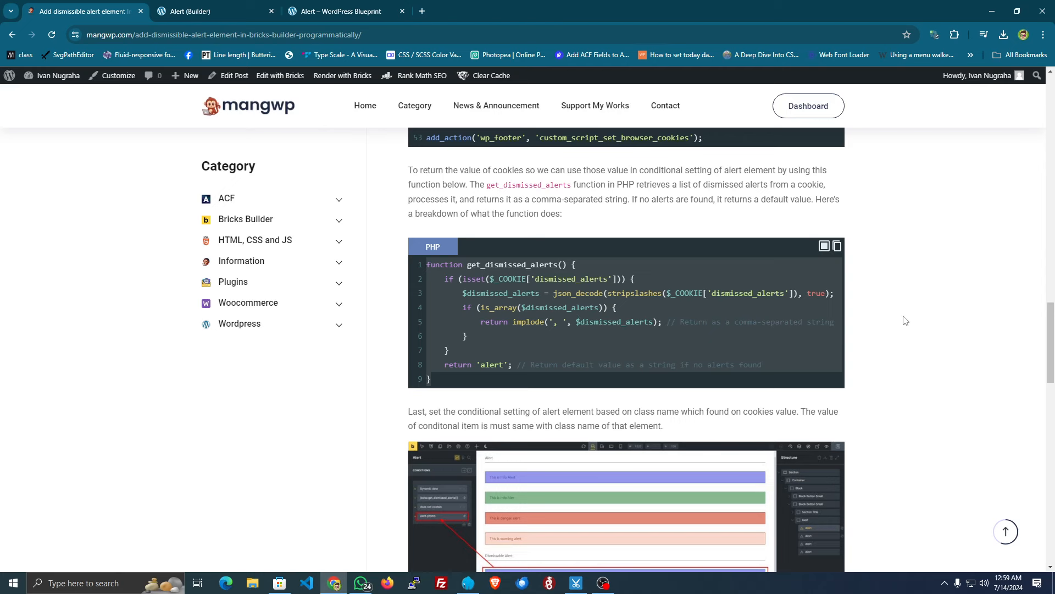
pyautogui.scroll(-3, 904, 319)
pyautogui.scroll(2, 534, 211)
# In the Bricks builder, add a Dynamic data condition to the first dismissable alert
pyautogui.click(250, 8)
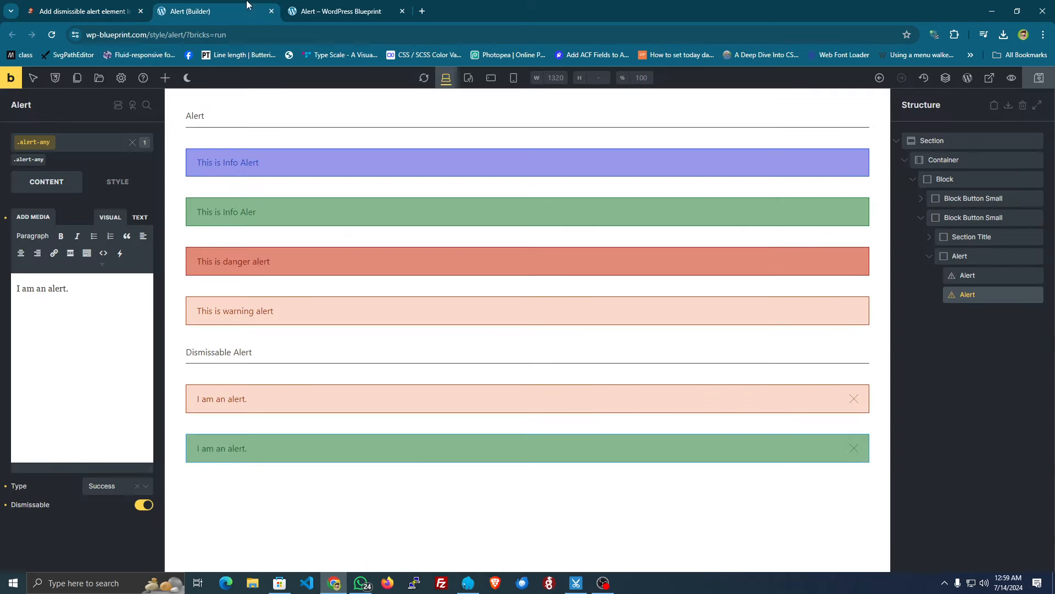
pyautogui.click(967, 275)
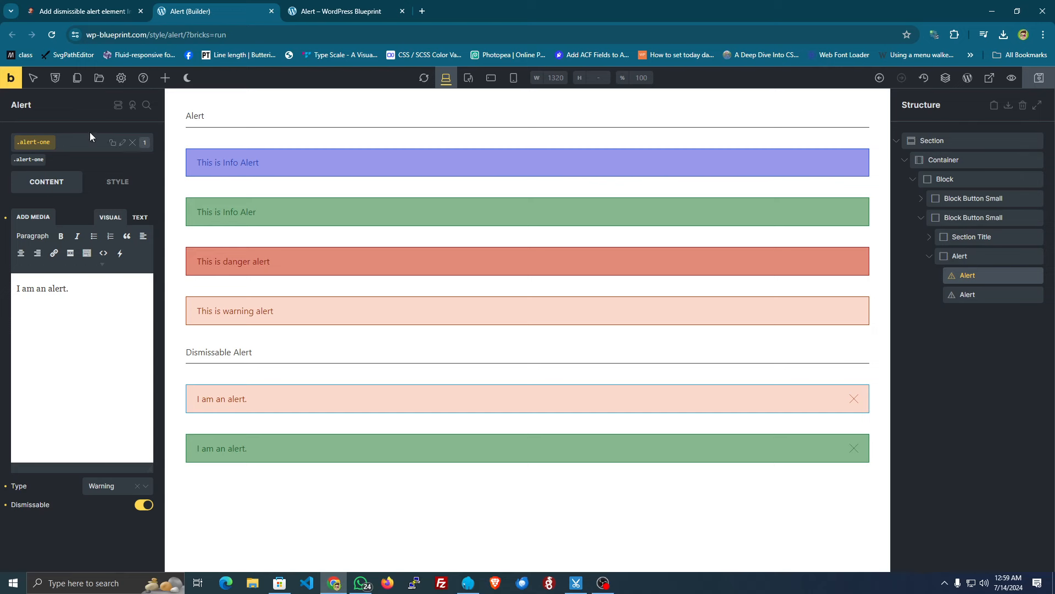
pyautogui.click(118, 105)
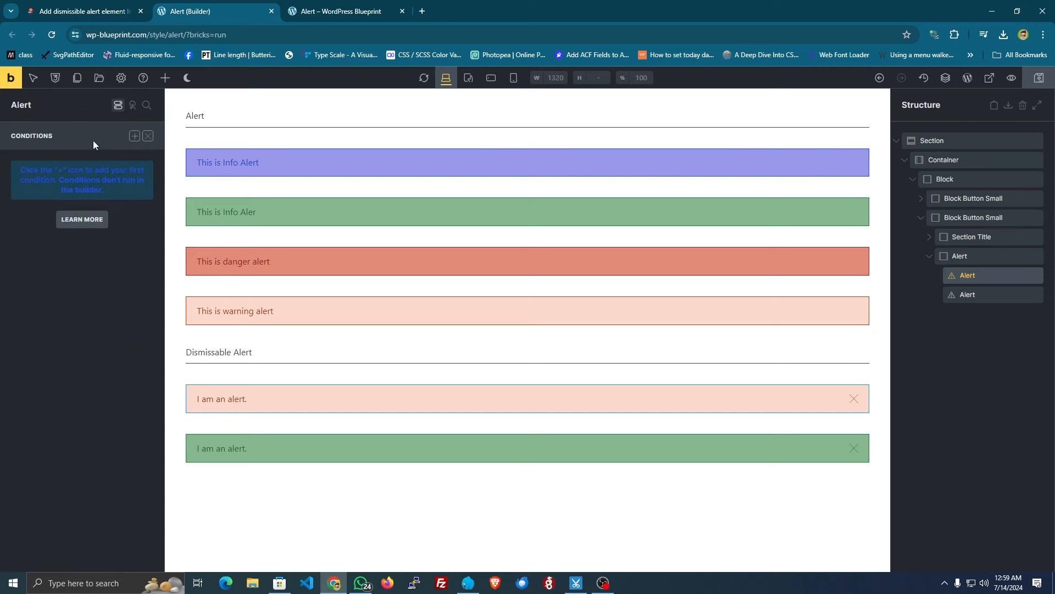
pyautogui.click(134, 136)
pyautogui.click(80, 182)
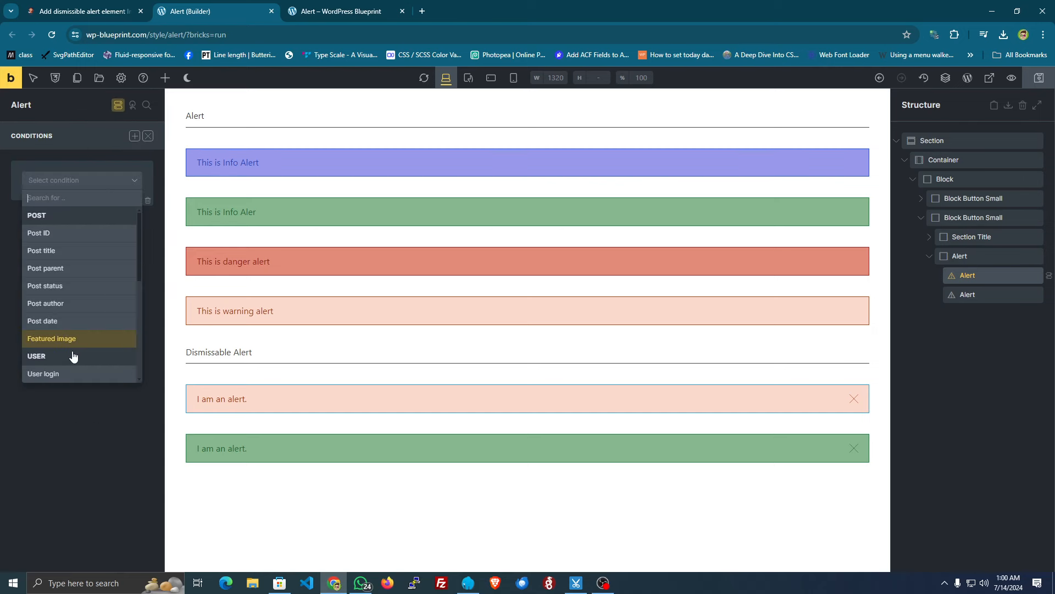
pyautogui.scroll(-4, 71, 351)
pyautogui.click(69, 331)
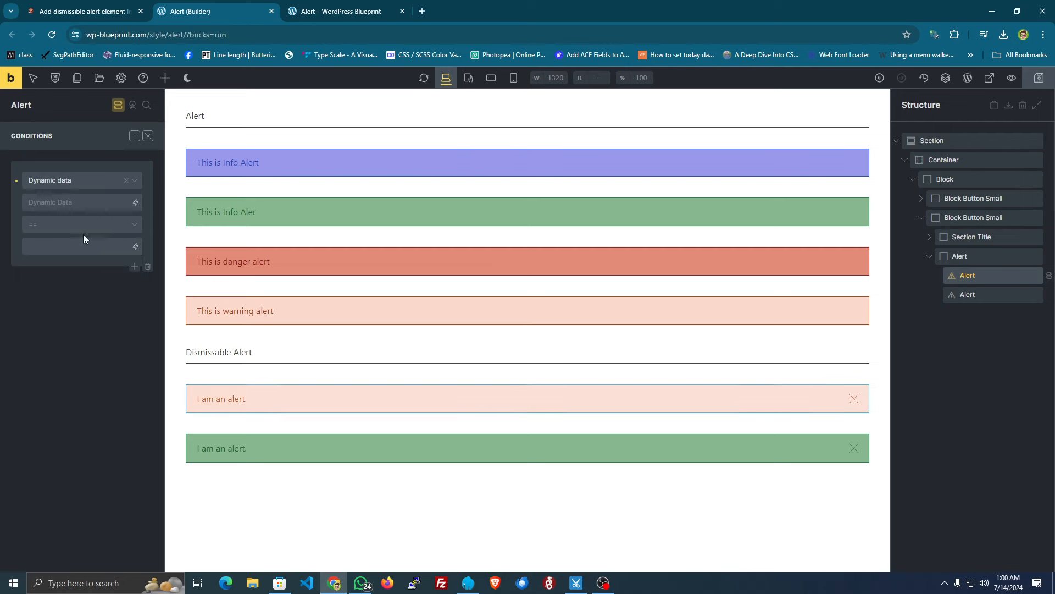
# Copy the get_dismissed_alerts function name from the article's PHP code
pyautogui.click(286, 7)
pyautogui.hotkey('ctrl', 'Tab')
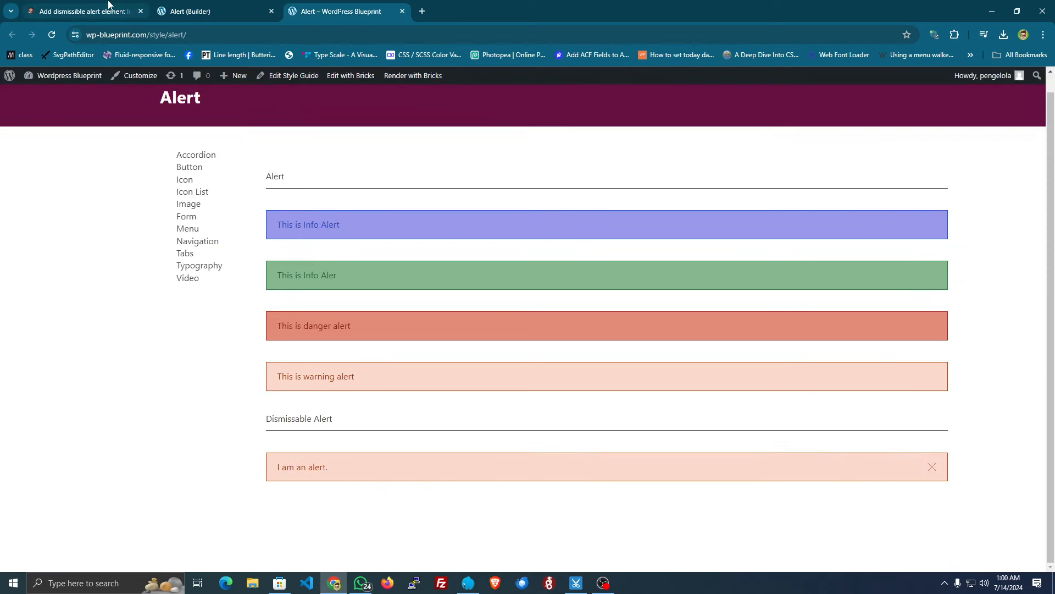
pyautogui.click(480, 238)
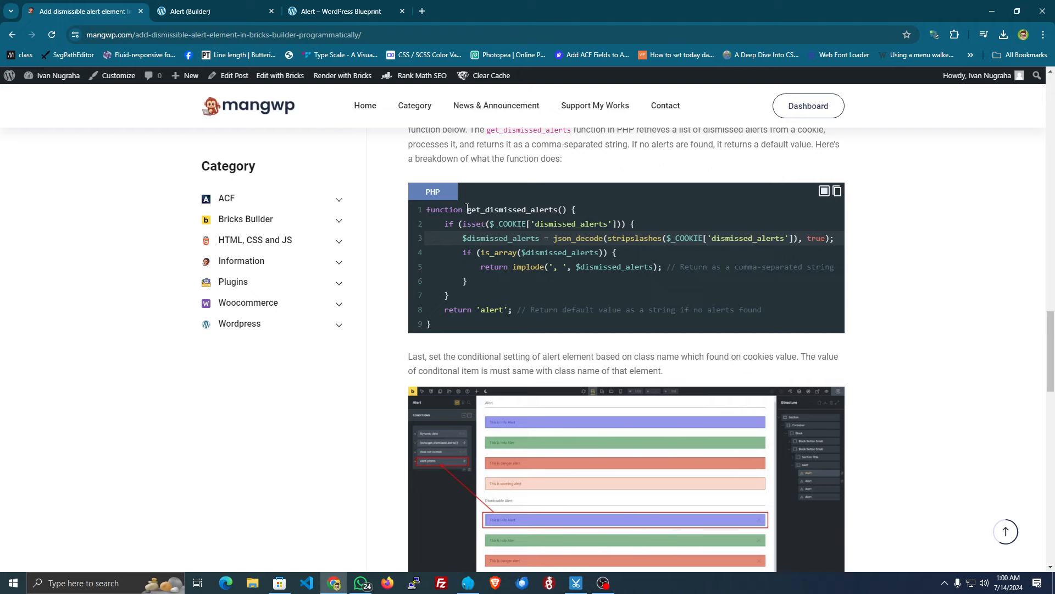
pyautogui.moveTo(467, 209); pyautogui.dragTo(559, 210)
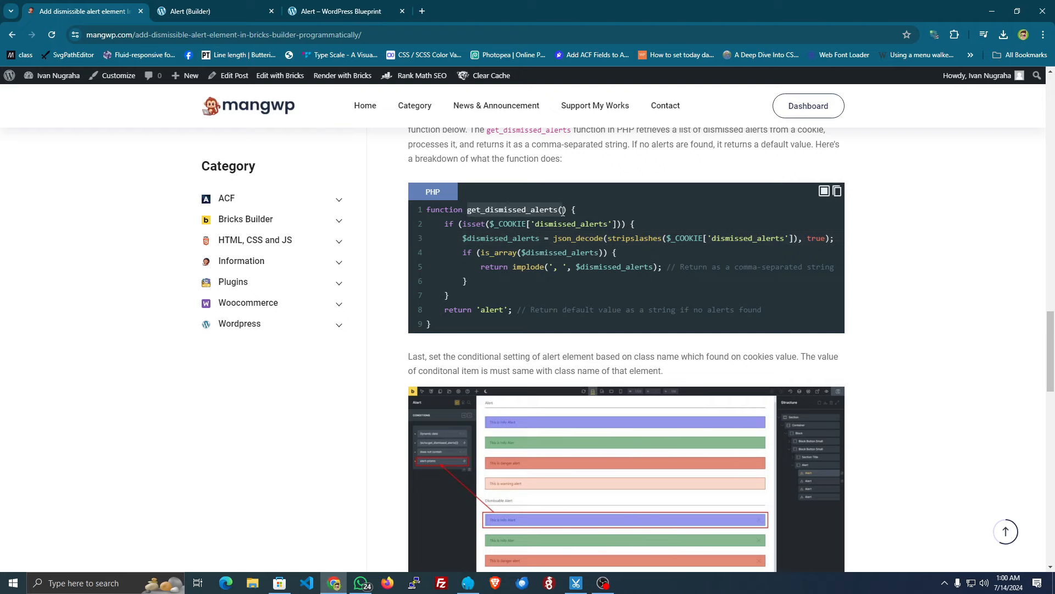
pyautogui.click(357, 5)
# Set the dynamic data of the first dismissable alert's condition to {echo:get_dismissed_alerts()}
pyautogui.click(193, 11)
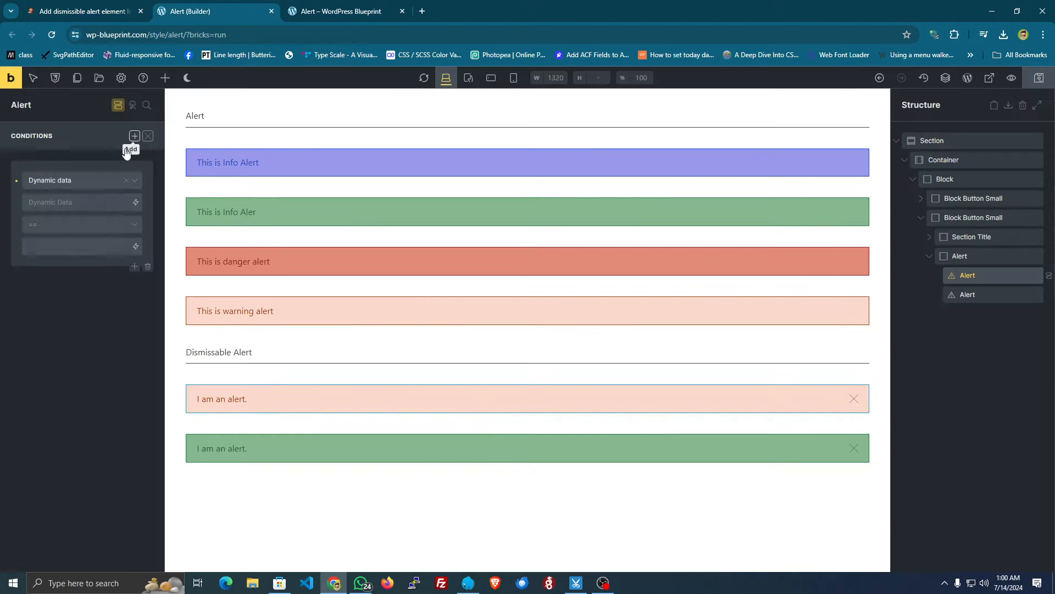
pyautogui.click(66, 202)
pyautogui.write('{ed')
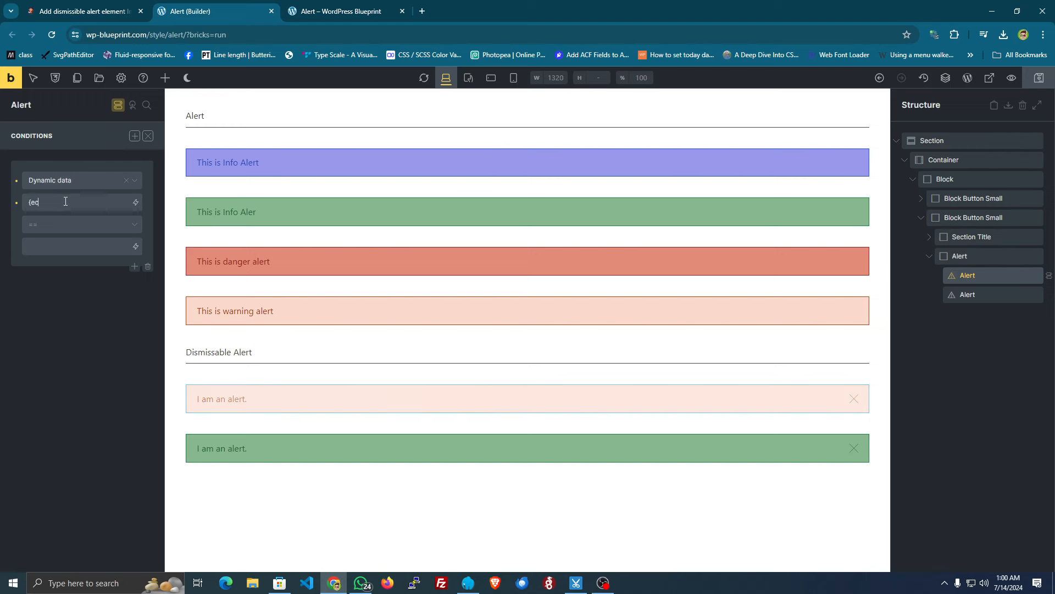
pyautogui.write('ho')
pyautogui.write(':get_dismissed_alerts')
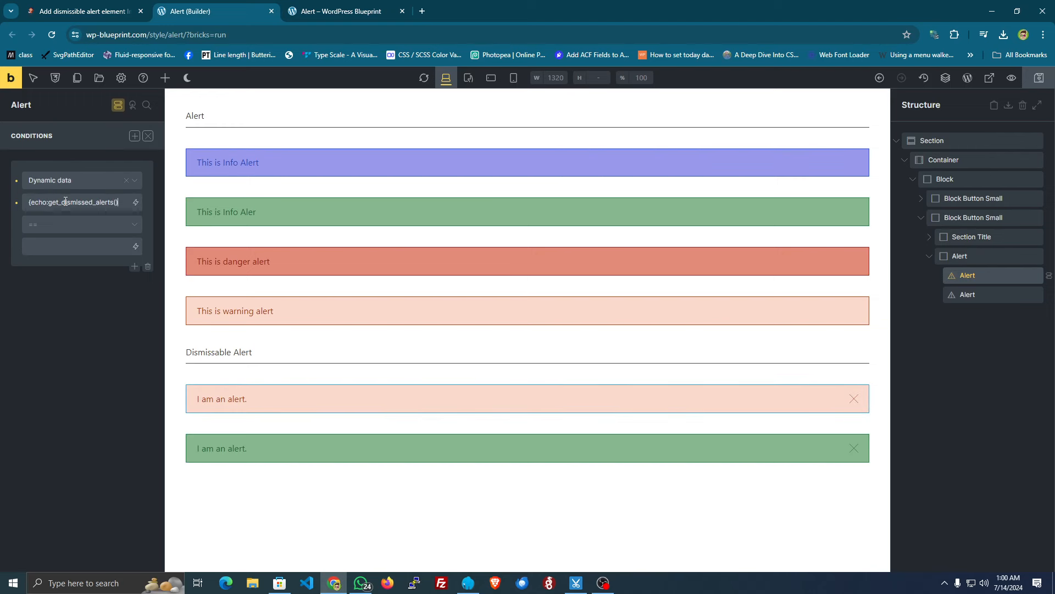
# Consult the article's enlarged conditional settings image and set the alert condition's comparison to "does not contain"
pyautogui.click(82, 11)
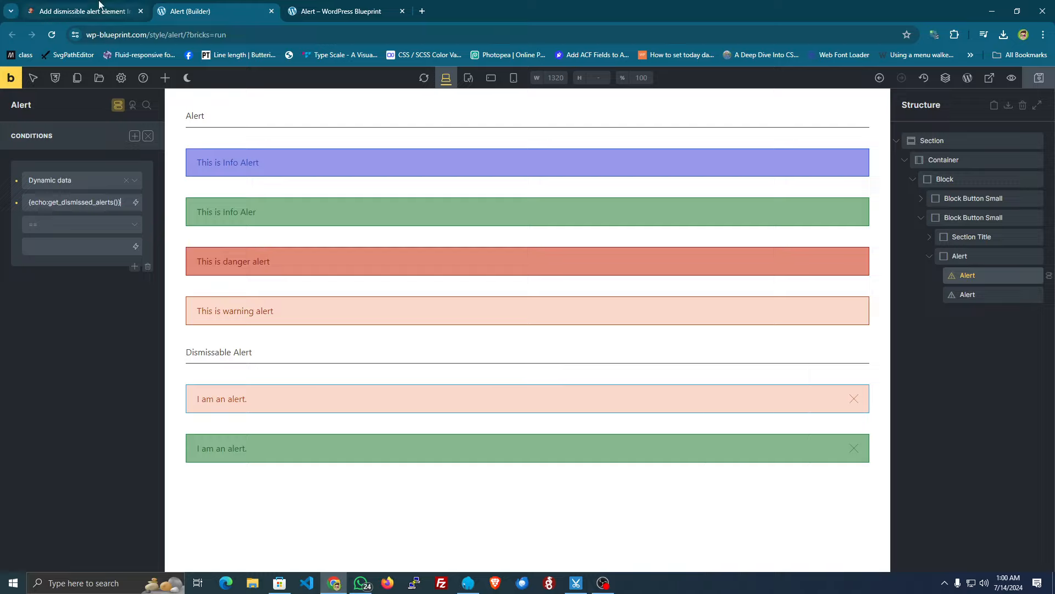
pyautogui.click(503, 345)
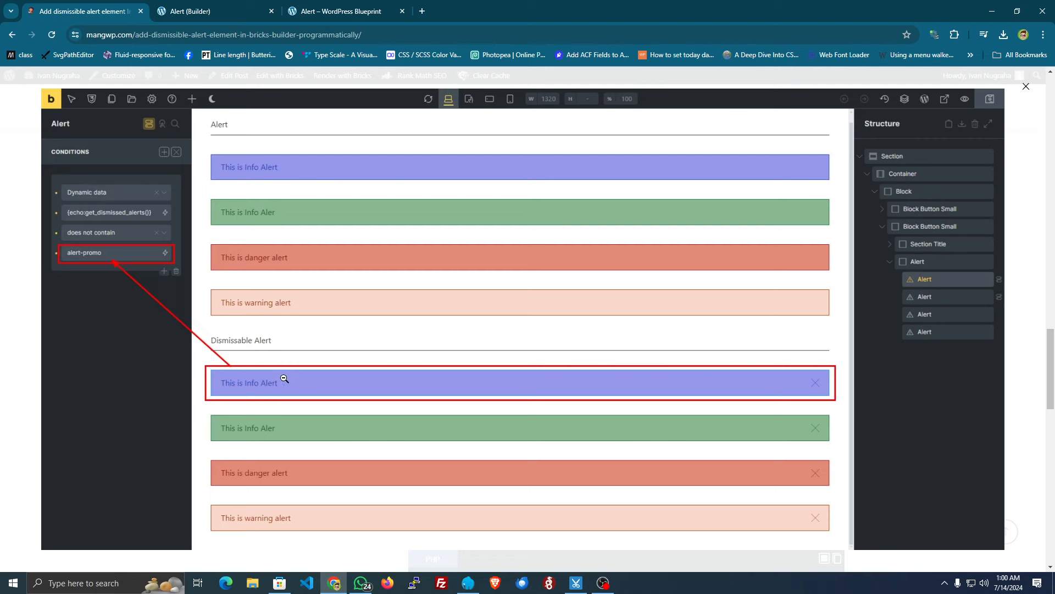
pyautogui.click(227, 8)
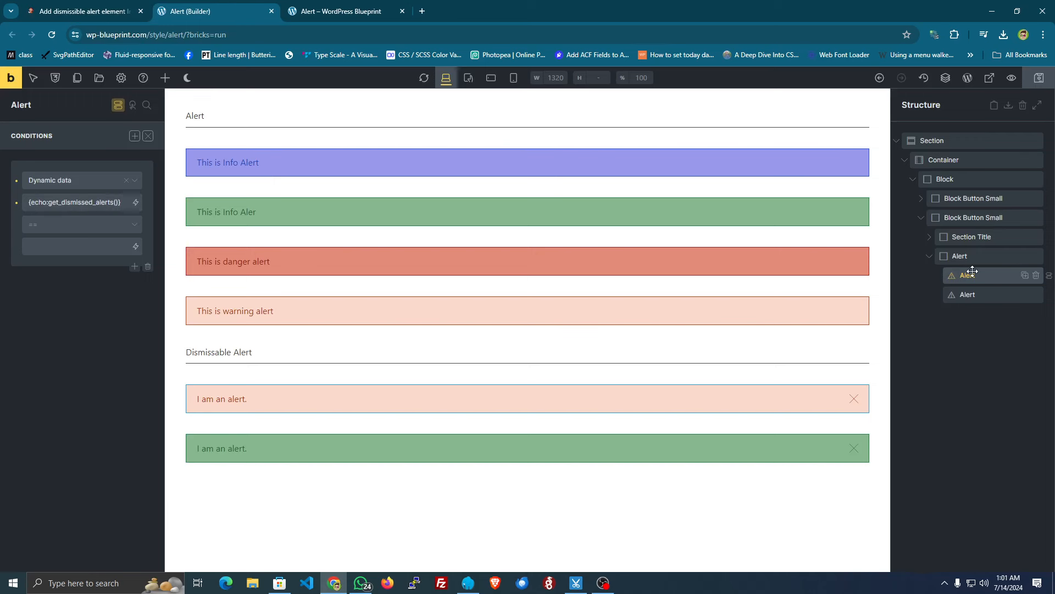
pyautogui.click(82, 228)
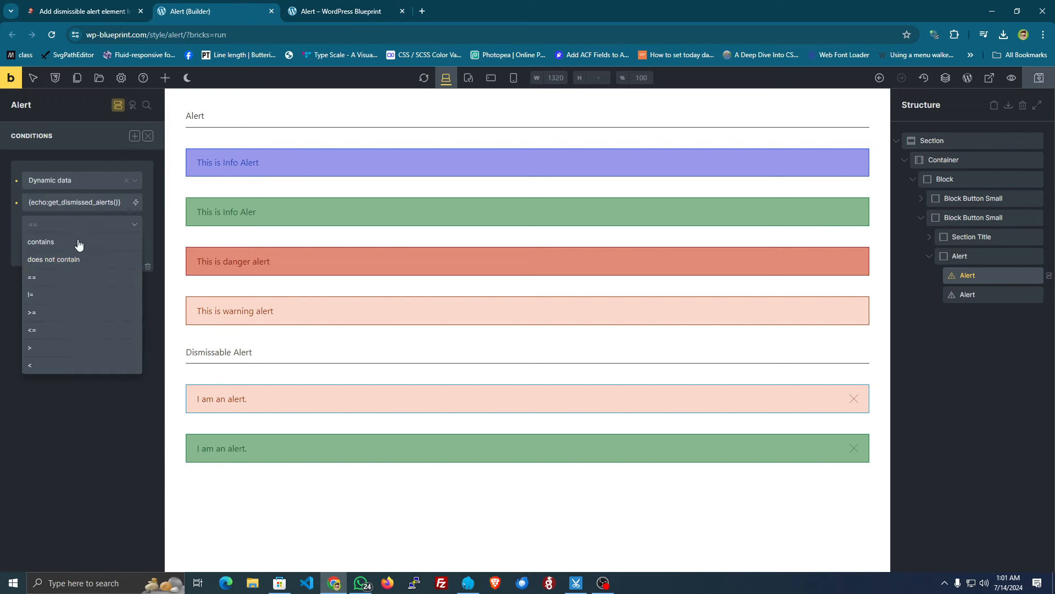
pyautogui.click(70, 260)
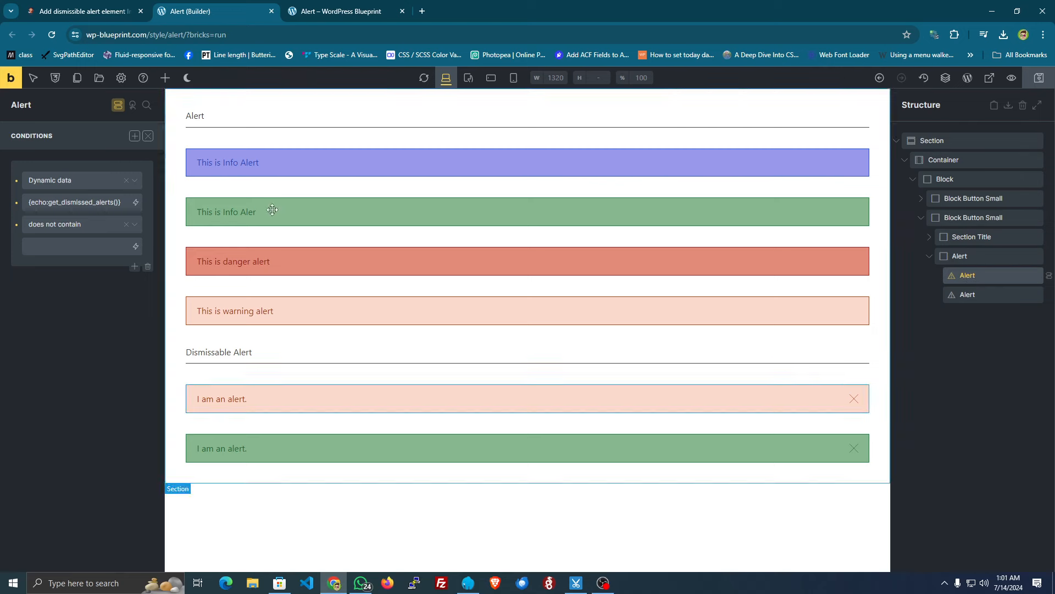
# Check the first dismissable alert's class name and enter alert-one as its condition's comparison value
pyautogui.click(114, 104)
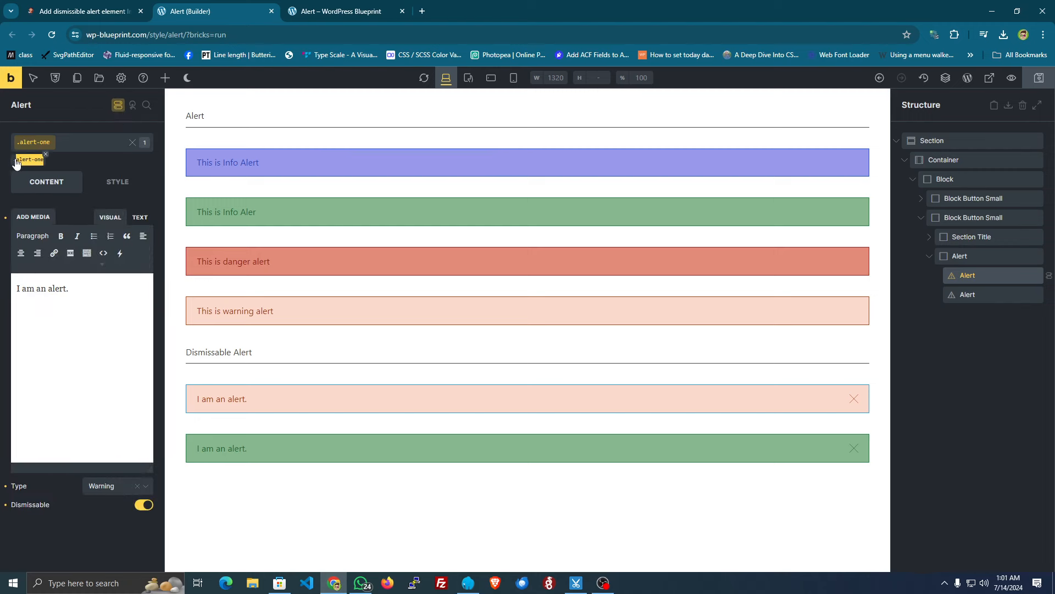
pyautogui.click(117, 105)
pyautogui.click(73, 245)
pyautogui.write('alert-one')
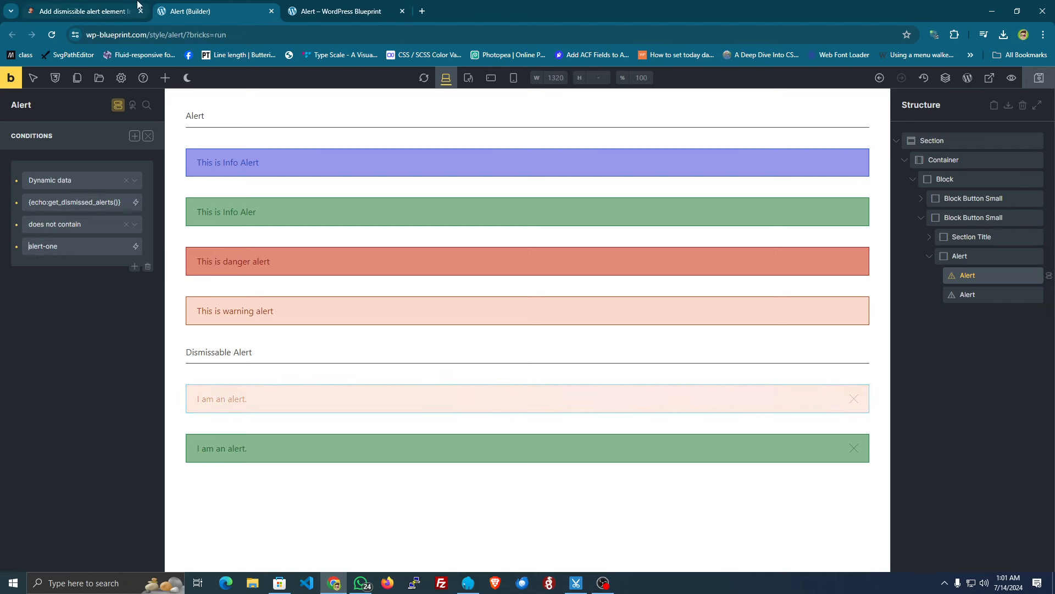
# Close the article's enlarged image and compare its get_dismissed_alerts function with the alert-one value in the builder condition
pyautogui.click(82, 11)
pyautogui.click(1025, 86)
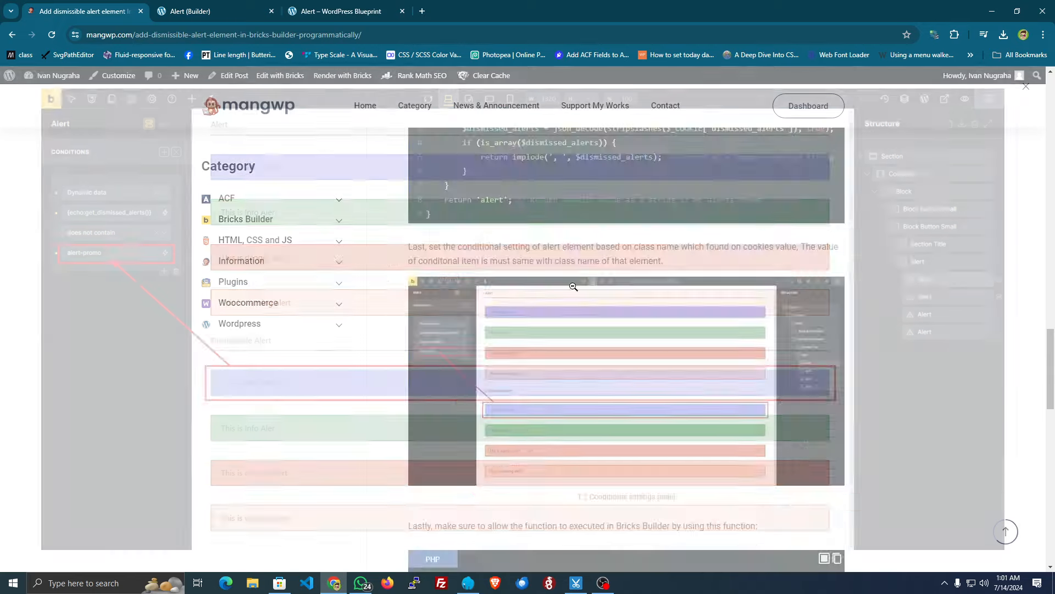
pyautogui.moveTo(465, 318); pyautogui.dragTo(425, 214)
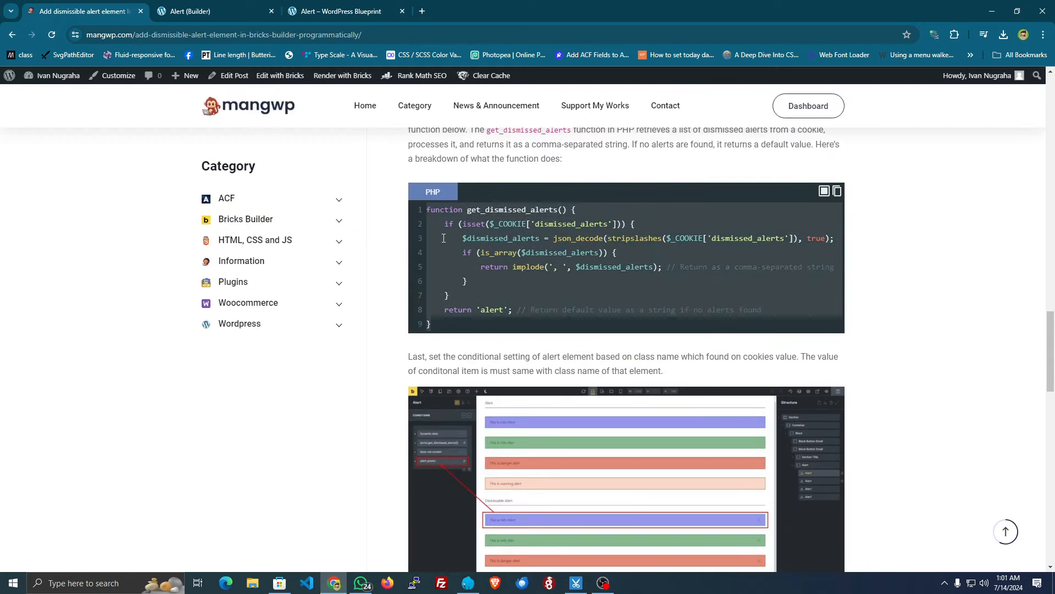
pyautogui.click(198, 11)
pyautogui.moveTo(62, 244); pyautogui.dragTo(32, 246)
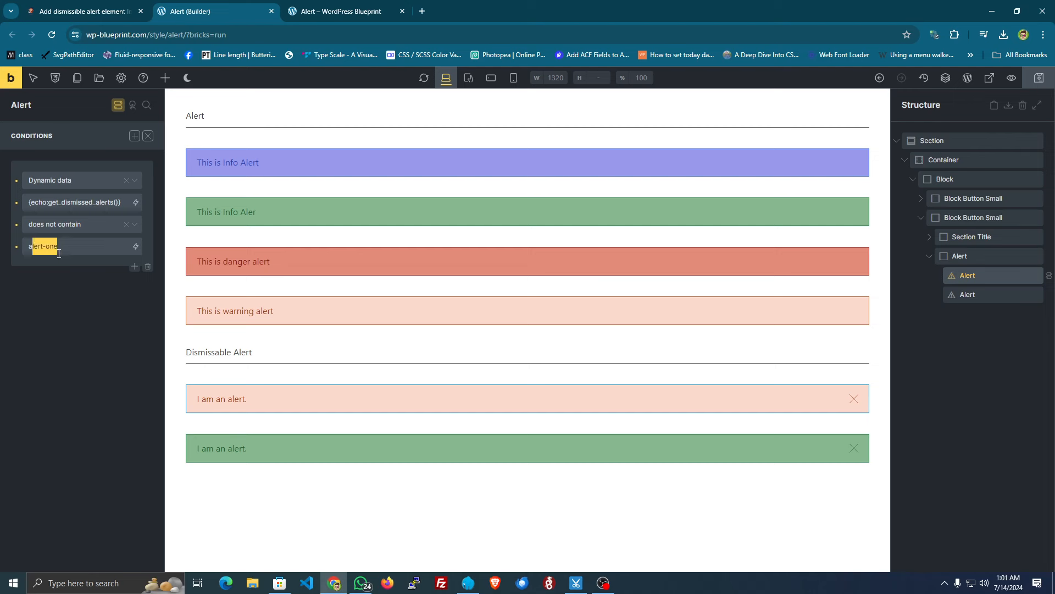
pyautogui.doubleClick(61, 250)
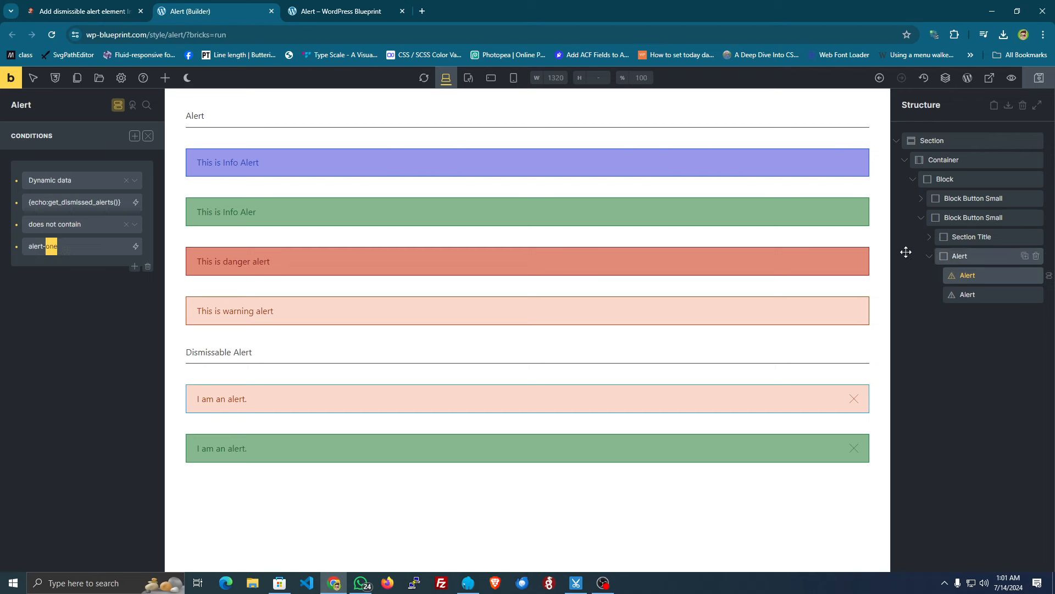
pyautogui.click(556, 399)
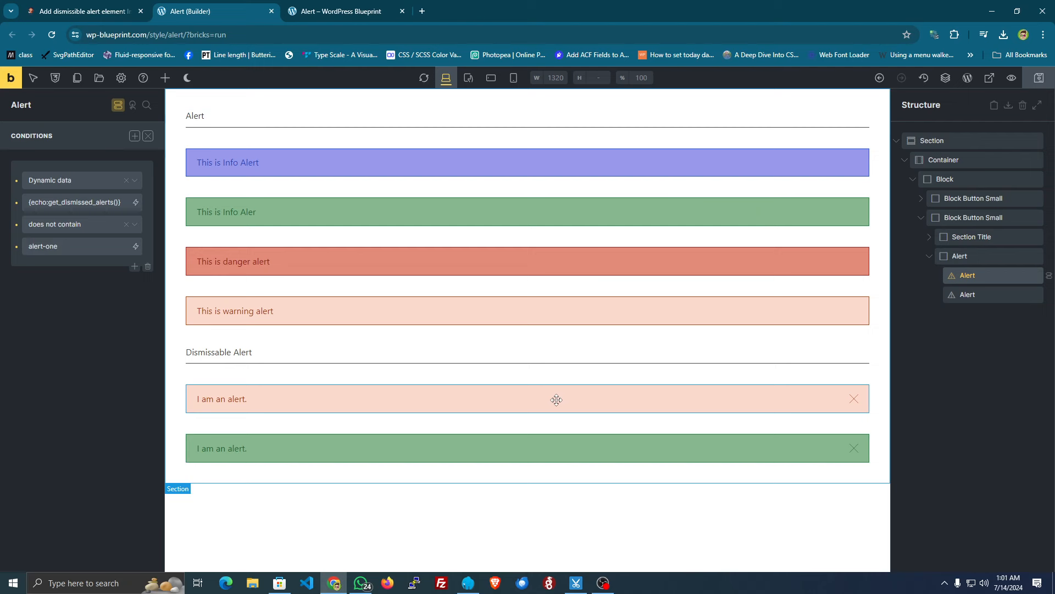
# Save the page in the builder and reload the live Alert page
pyautogui.click(1038, 78)
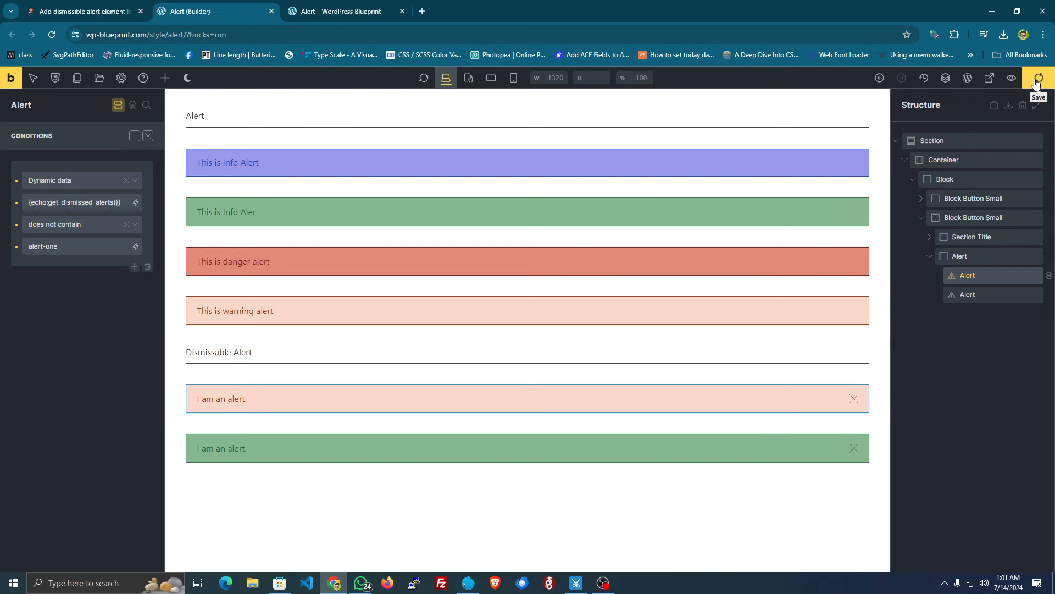
pyautogui.click(350, 6)
pyautogui.press('F5')
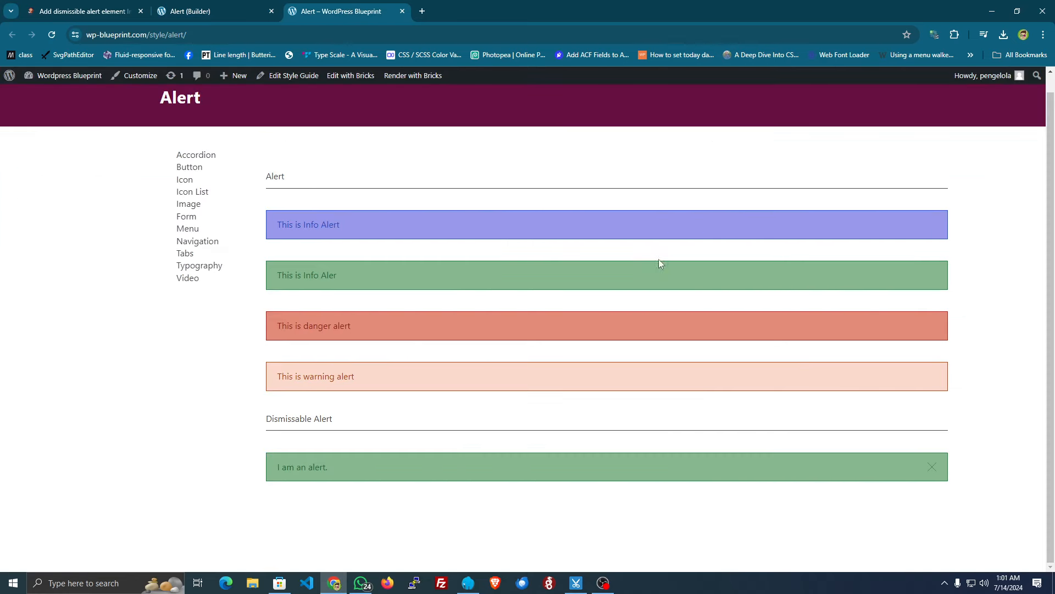
# Delete the dismissed_alerts cookie with Cookie-Editor, close the developer tools and reload the live Alert page
pyautogui.hotkey('ctrl', 'shift', 'c')
pyautogui.click(625, 334)
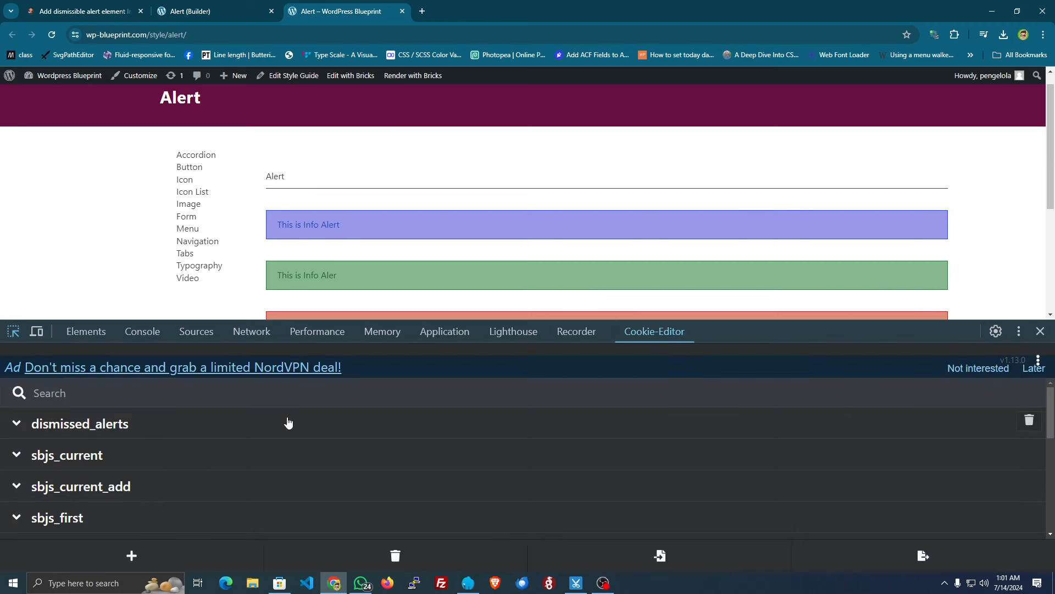
pyautogui.click(99, 426)
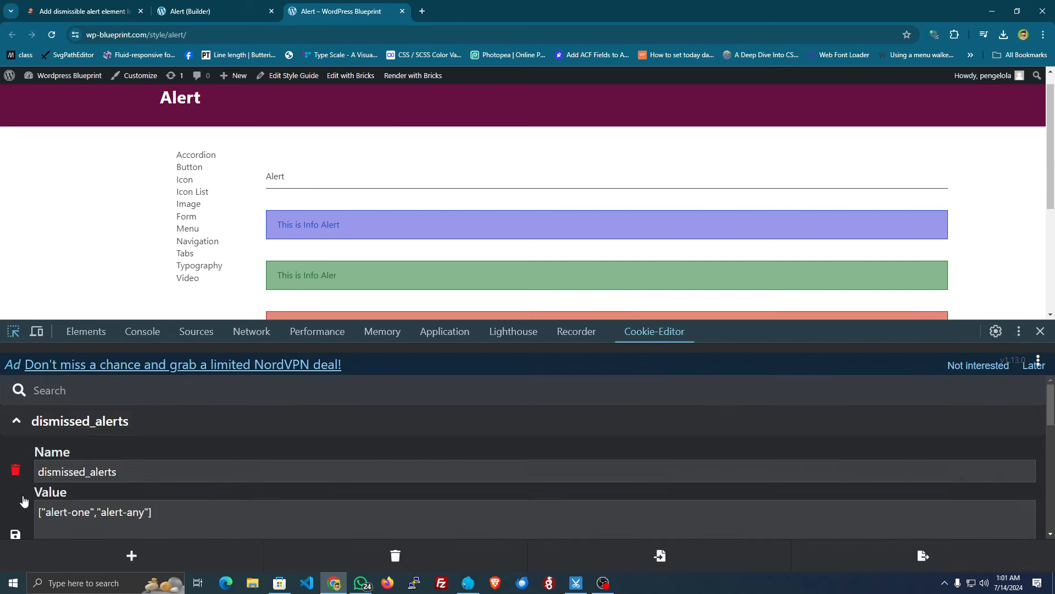
pyautogui.click(15, 474)
pyautogui.click(1041, 331)
pyautogui.press('F5')
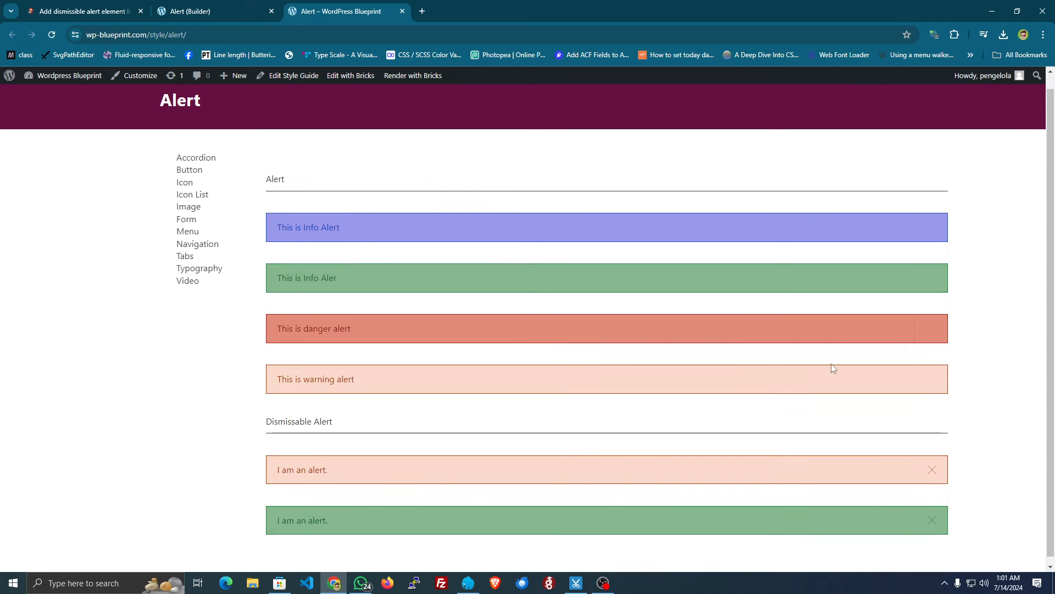
# Dismiss the orange dismissable alert on the live page, reload it and review the alert-one condition value in the builder
pyautogui.click(936, 465)
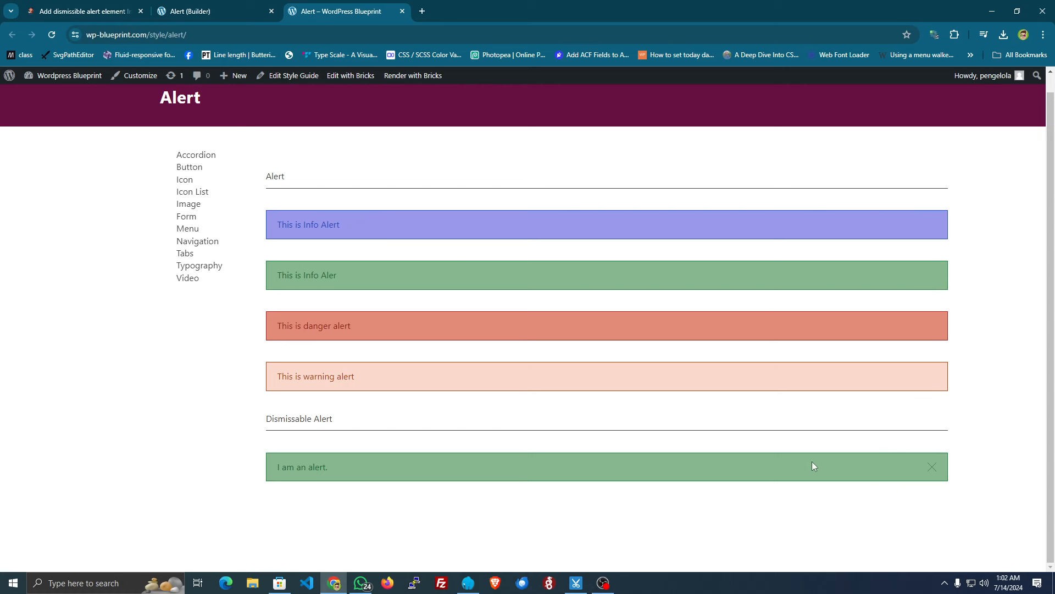
pyautogui.press('F5')
pyautogui.click(263, 5)
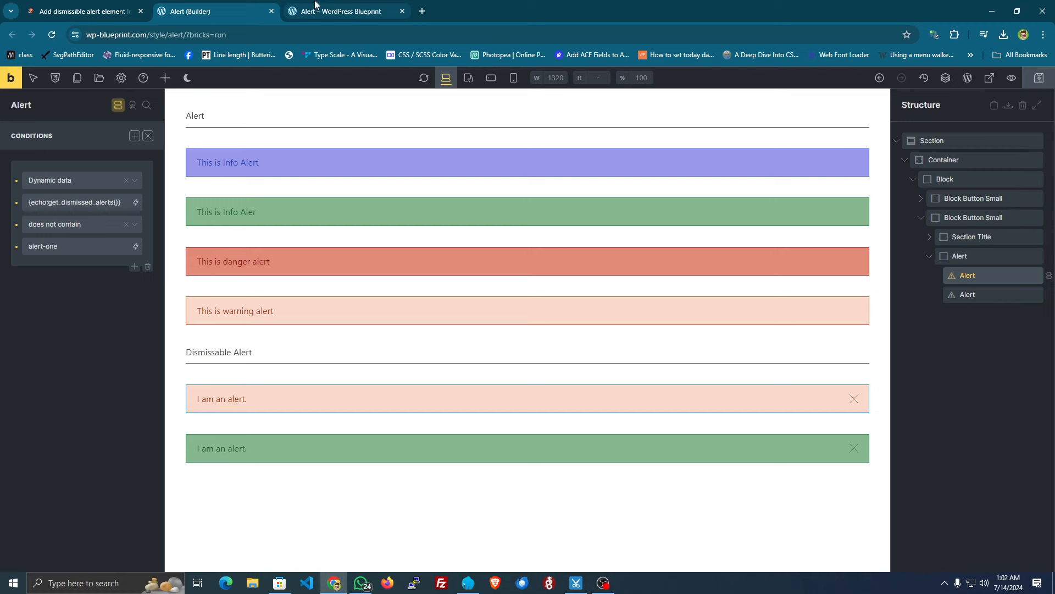
pyautogui.moveTo(77, 246); pyautogui.dragTo(29, 246)
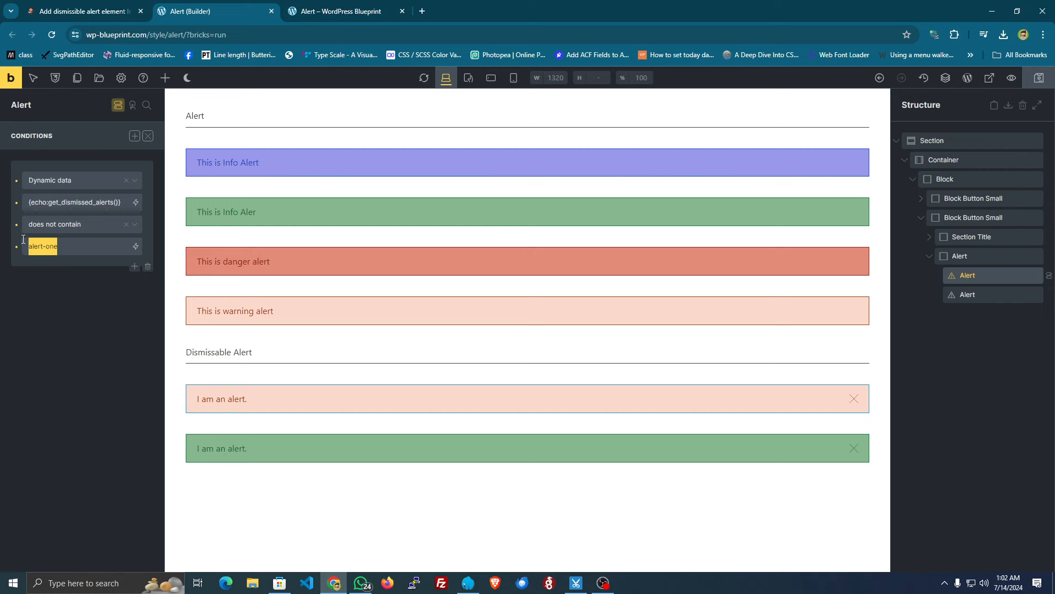
# Copy the alert-any class name from the green dismissable alert's settings
pyautogui.click(968, 294)
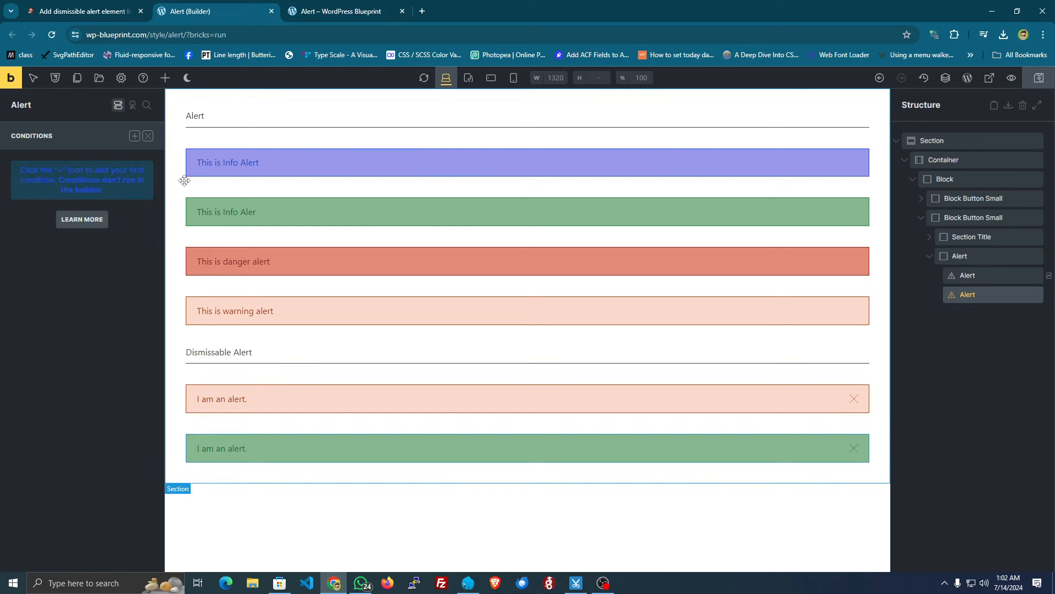
pyautogui.click(117, 108)
pyautogui.moveTo(69, 159); pyautogui.dragTo(12, 159)
pyautogui.hotkey('ctrl', 'c')
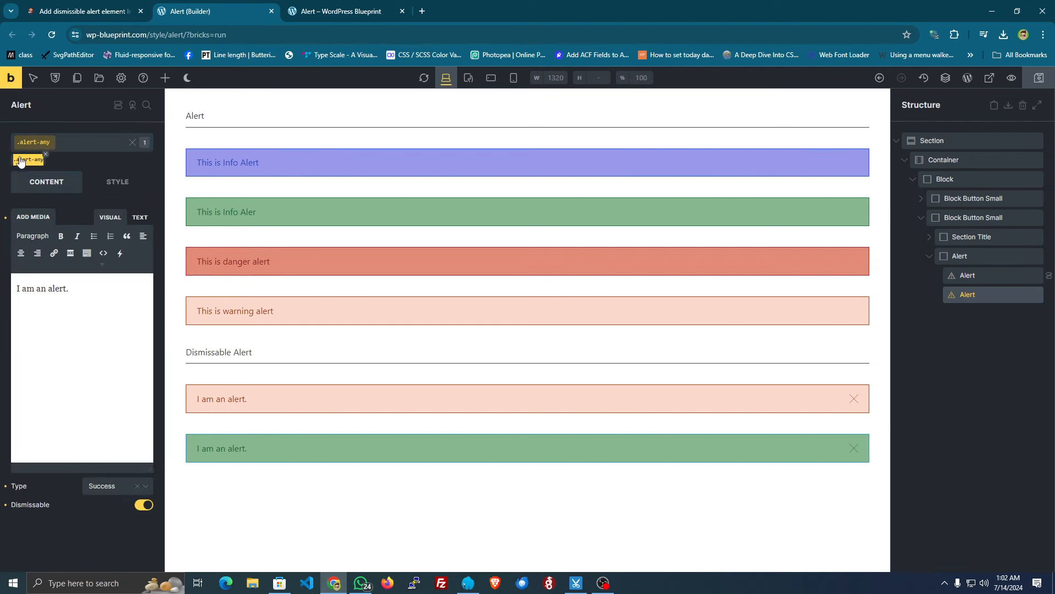
pyautogui.click(970, 294)
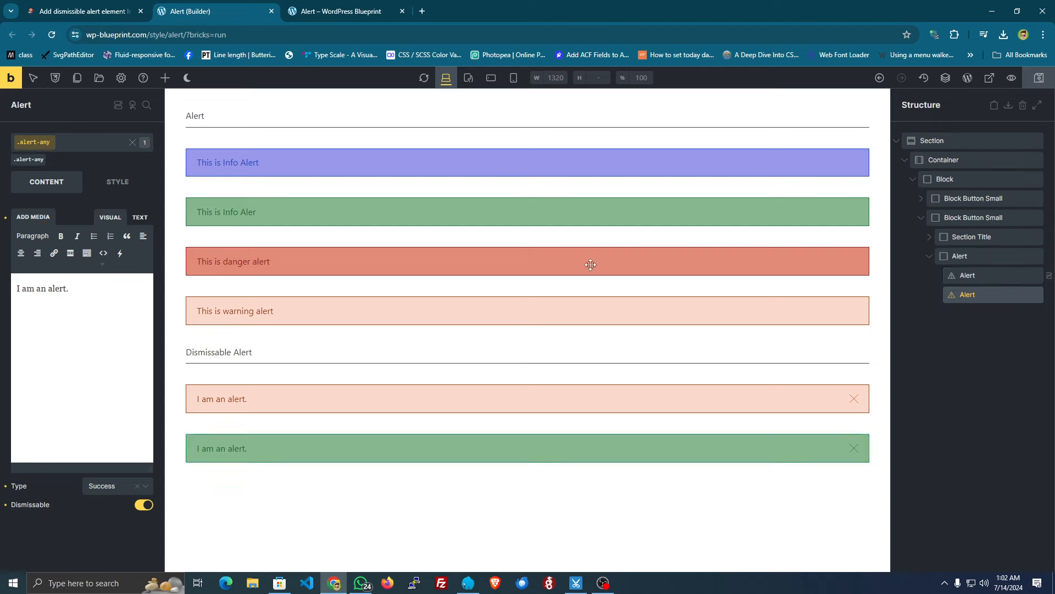
# Add a Dynamic data condition to the green dismissable alert
pyautogui.click(118, 107)
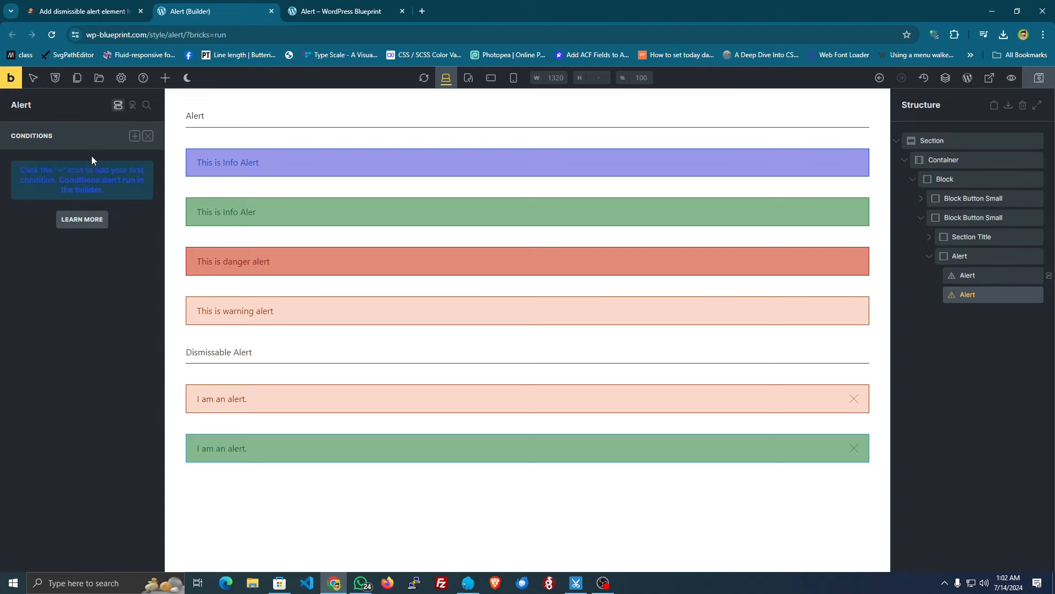
pyautogui.click(132, 137)
pyautogui.click(85, 180)
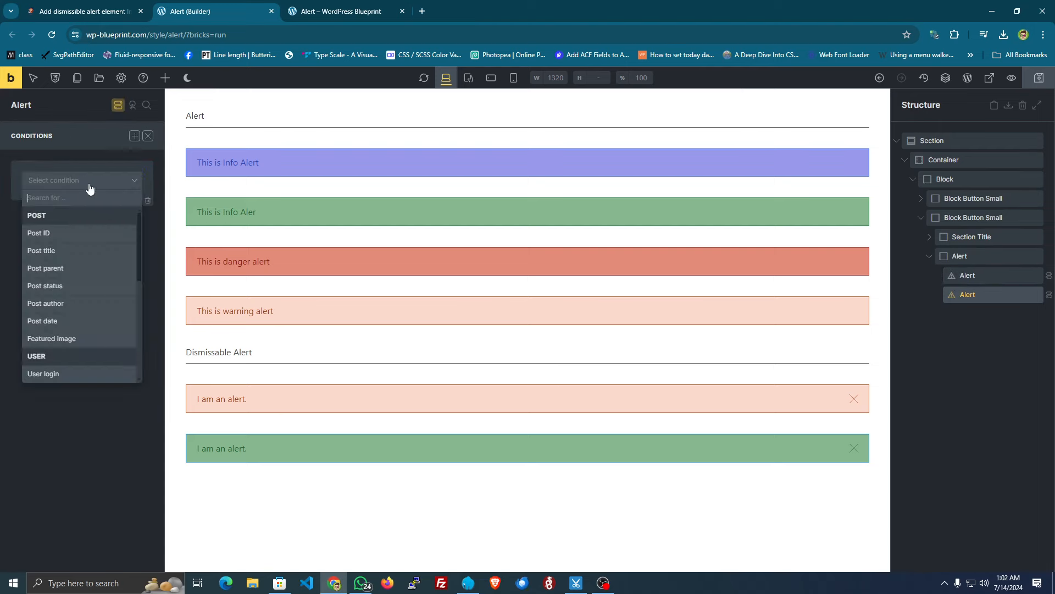
pyautogui.scroll(-1, 83, 305)
pyautogui.scroll(-3, 79, 310)
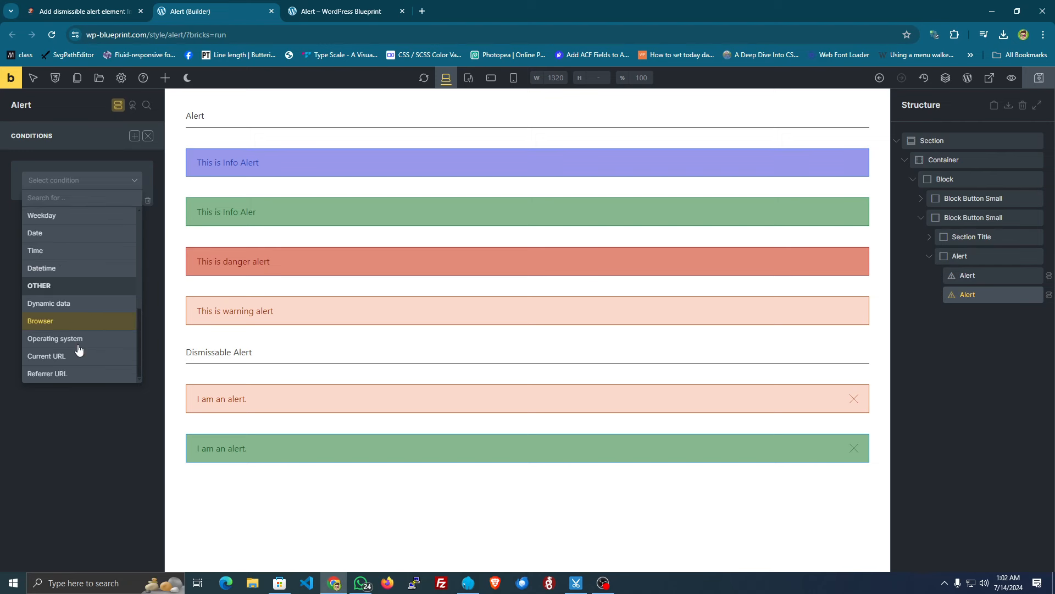
pyautogui.click(68, 301)
# Set the condition's dynamic data to {echo:get_dismissed_alerts()}, copying the function name from the tutorial article's PHP snippet
pyautogui.write('{e')
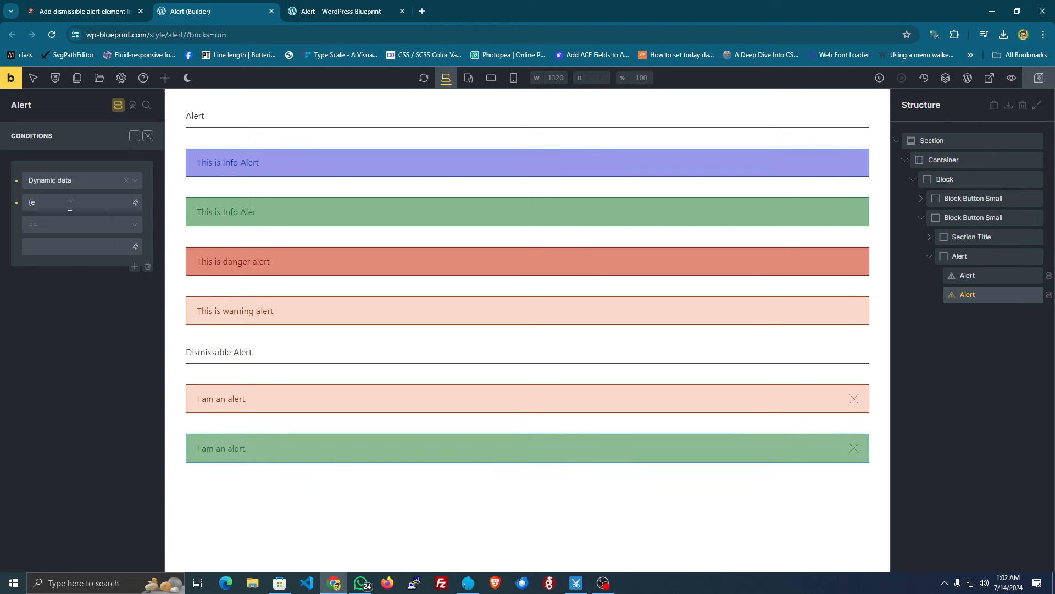
pyautogui.write('cho:')
pyautogui.click(83, 11)
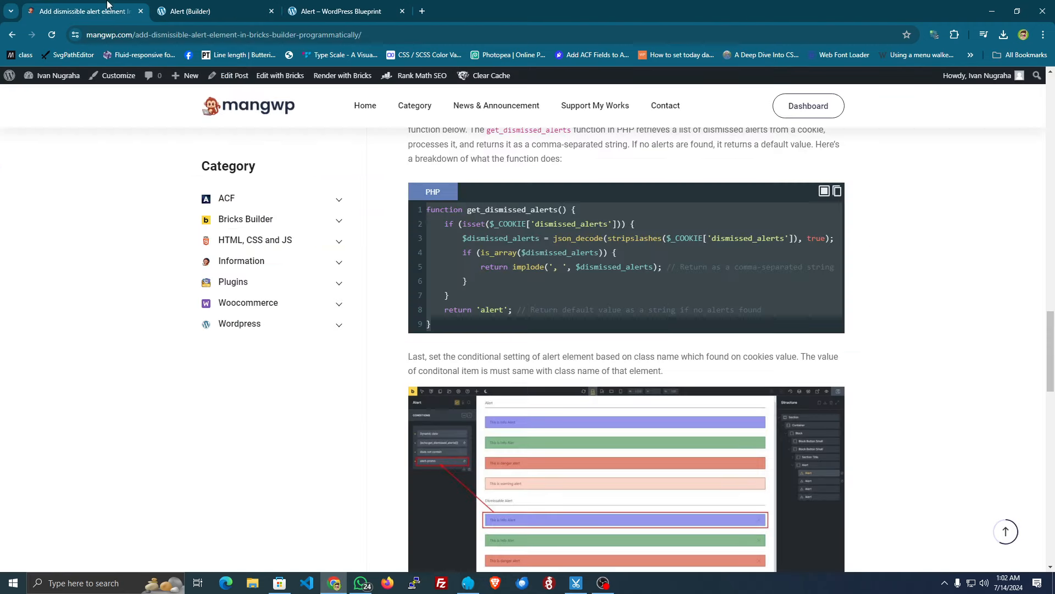
pyautogui.doubleClick(483, 209)
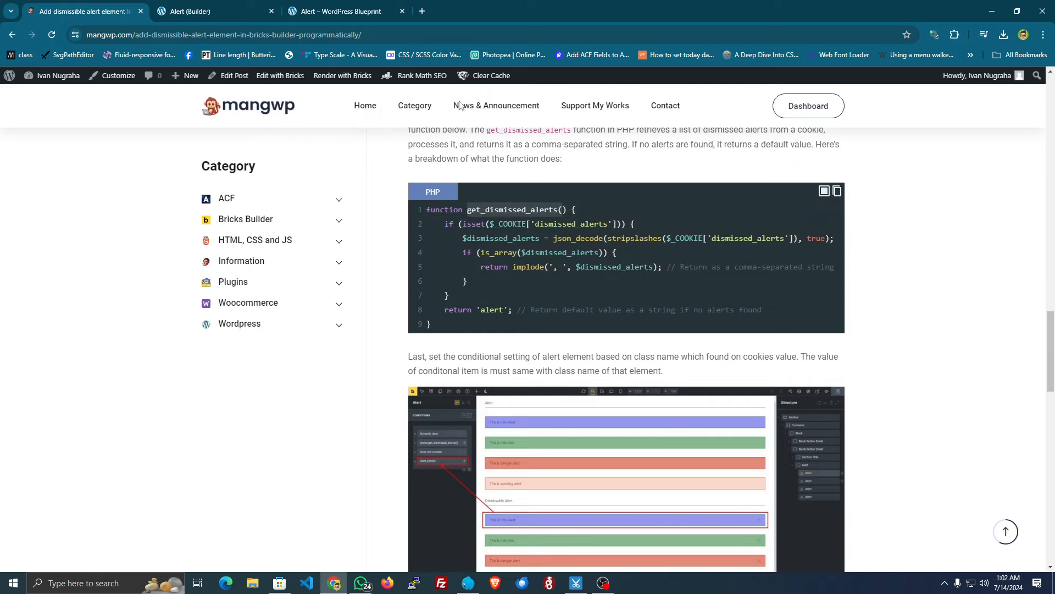
pyautogui.click(341, 10)
pyautogui.click(191, 11)
pyautogui.hotkey('ctrl', 'v')
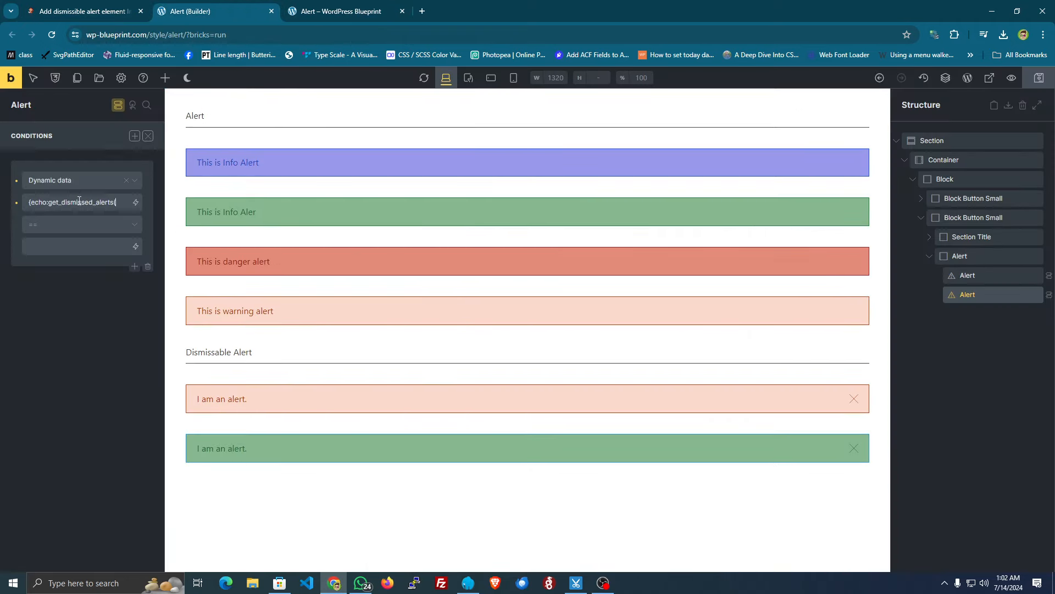
pyautogui.write('}')
# Set the condition's comparison to does not contain and its value to alert-any, without the leading dot
pyautogui.click(70, 230)
pyautogui.click(62, 265)
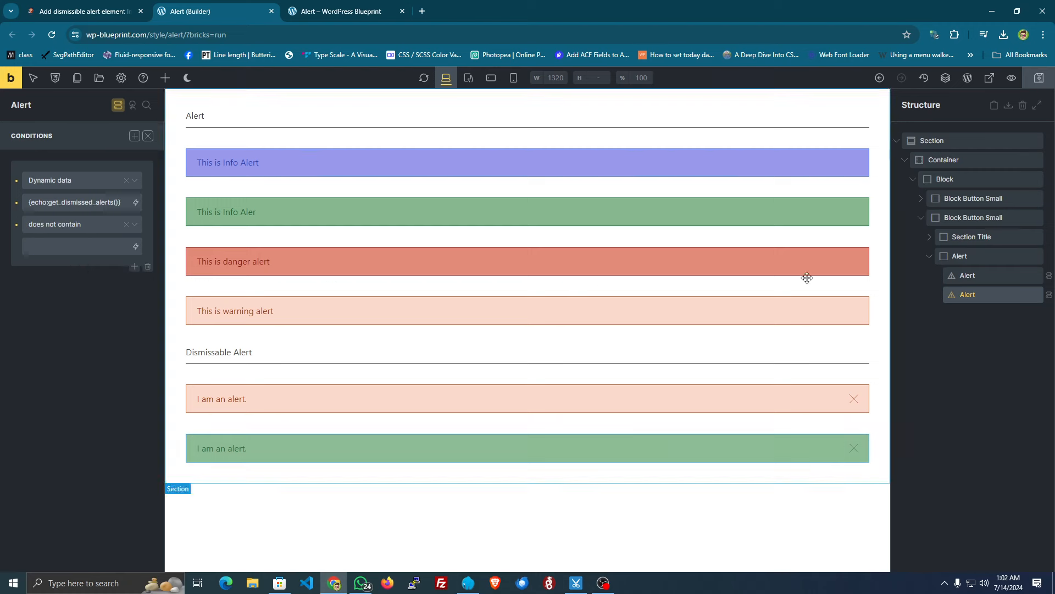
pyautogui.click(117, 106)
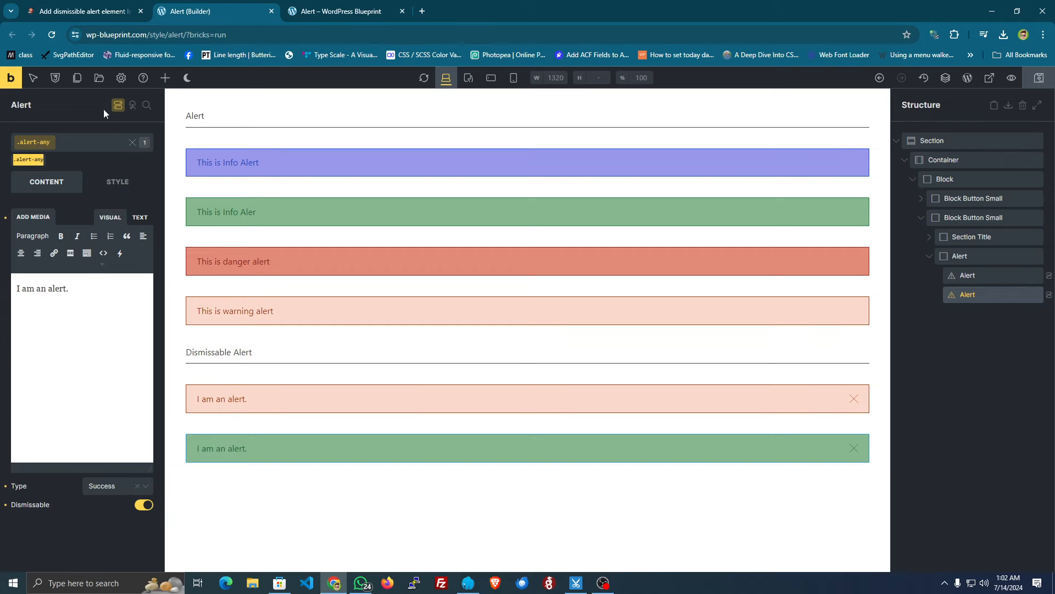
pyautogui.click(117, 105)
pyautogui.click(64, 246)
pyautogui.hotkey('ctrl', 'v')
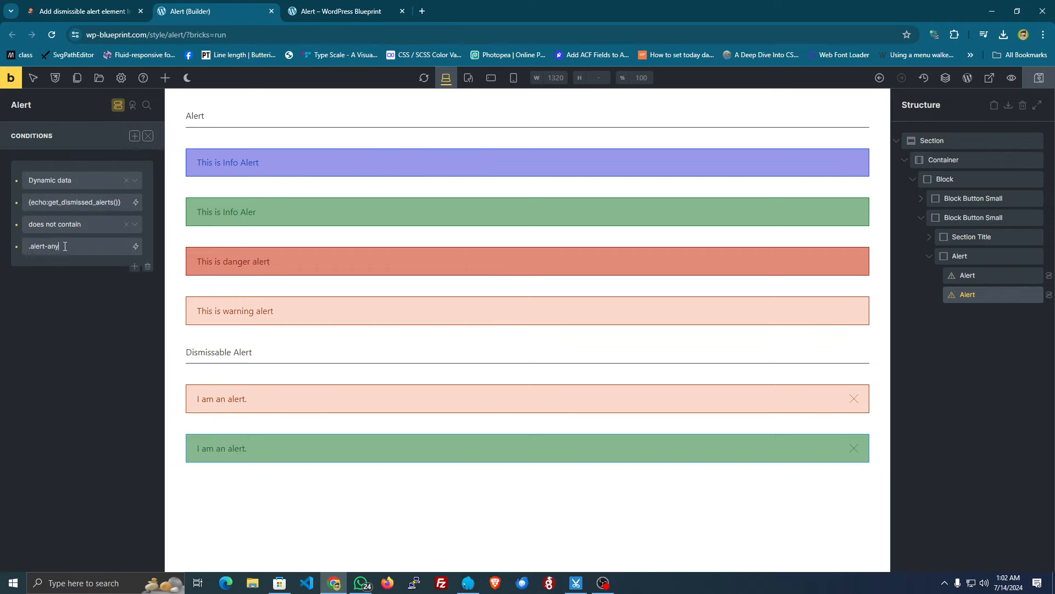
pyautogui.click(31, 247)
pyautogui.press('BackSpace')
# Save the page in the builder, close the Internet Download Manager popup and reload the live Alert page
pyautogui.click(1038, 77)
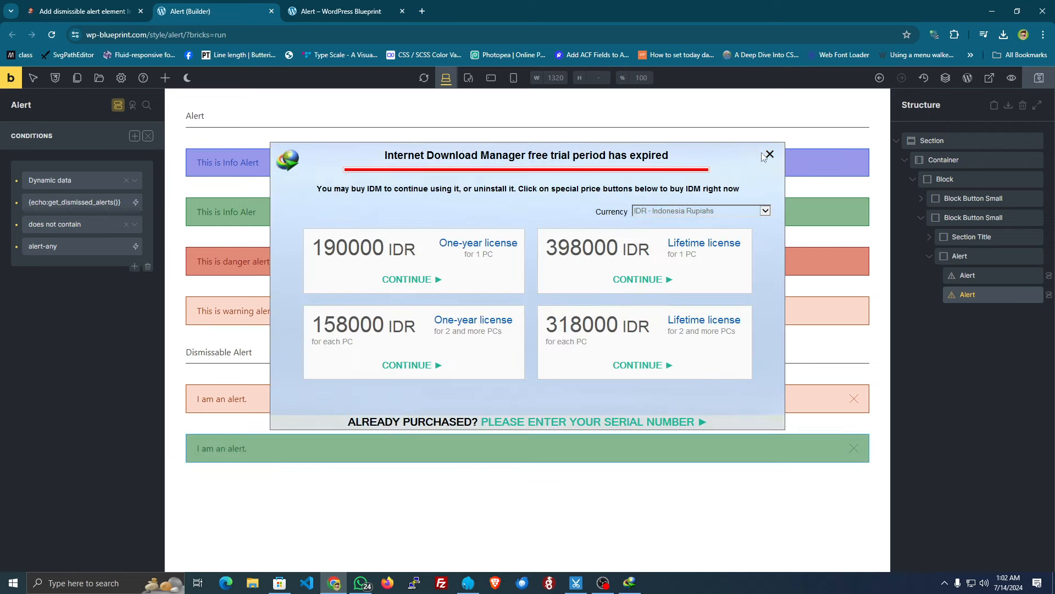
pyautogui.click(769, 154)
pyautogui.click(320, 7)
pyautogui.press('F5')
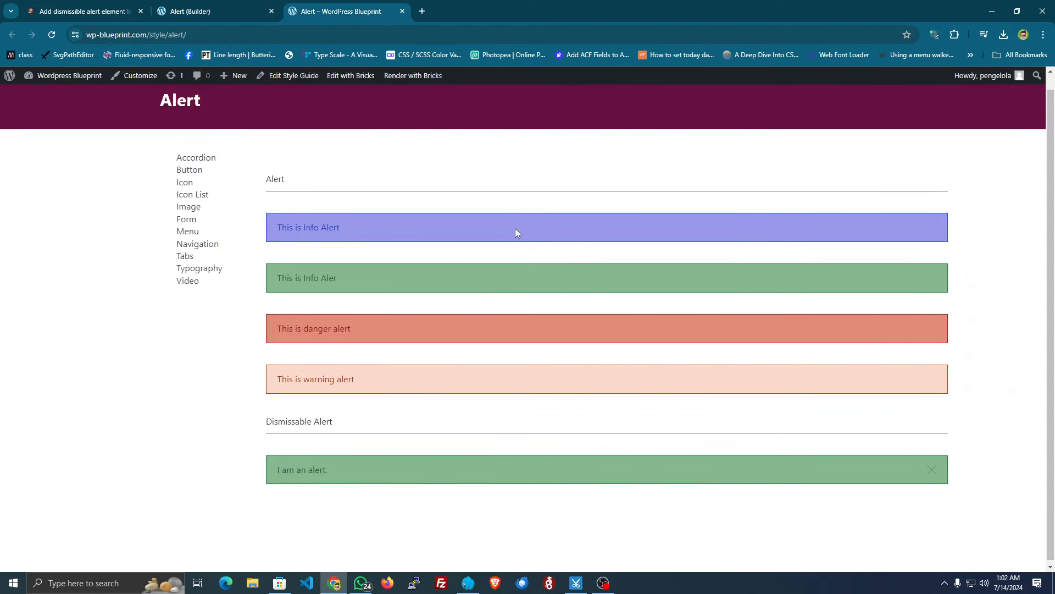
# Remove the dismissed_alerts cookie in Cookie-Editor, close the developer tools and refresh the live Alert page
pyautogui.press('F12')
pyautogui.click(654, 331)
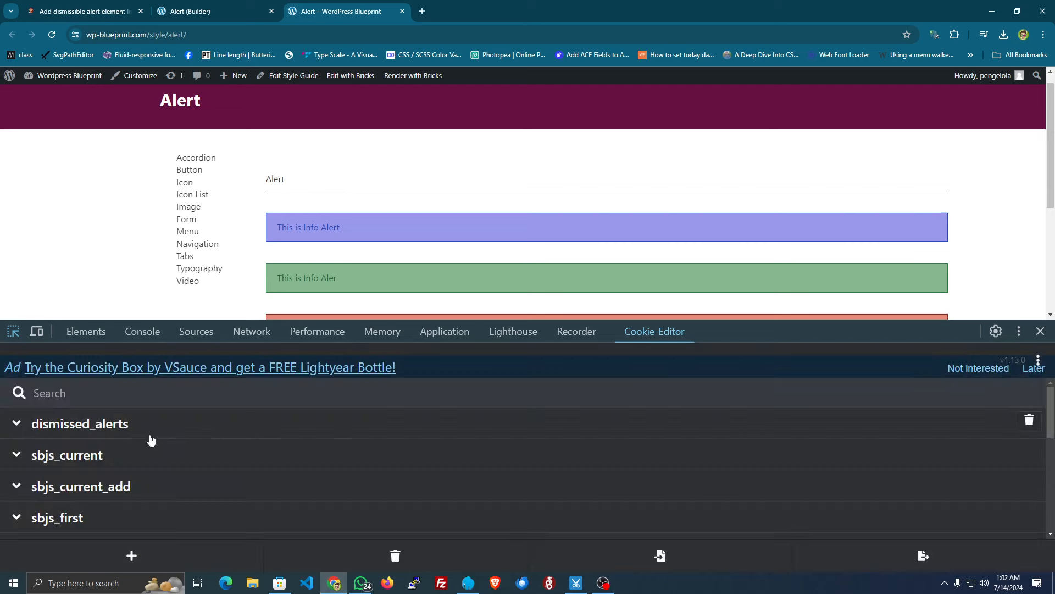
pyautogui.click(31, 434)
pyautogui.click(19, 483)
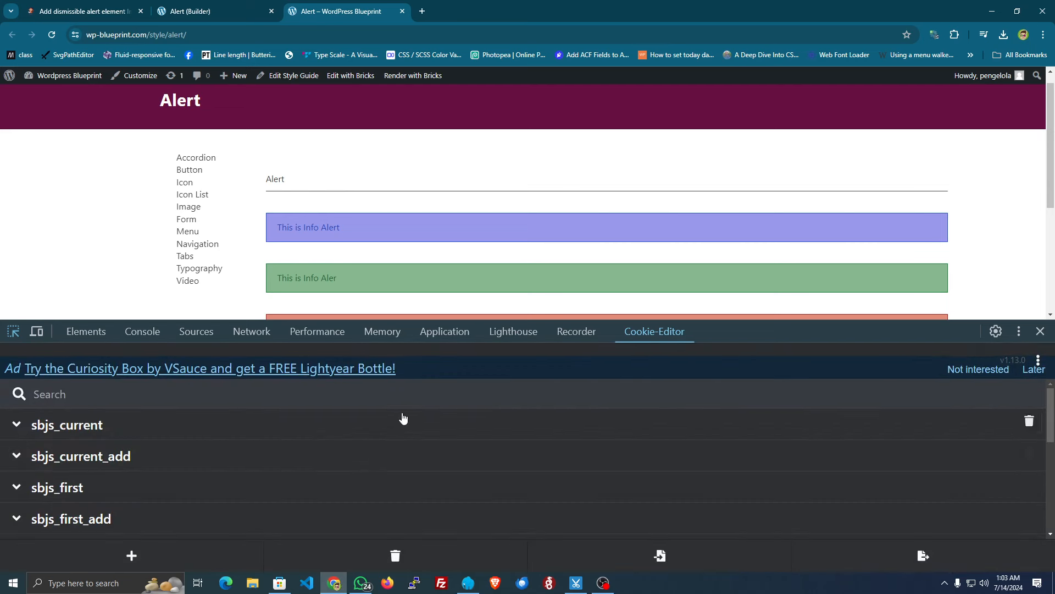
pyautogui.click(1041, 331)
pyautogui.press('F5')
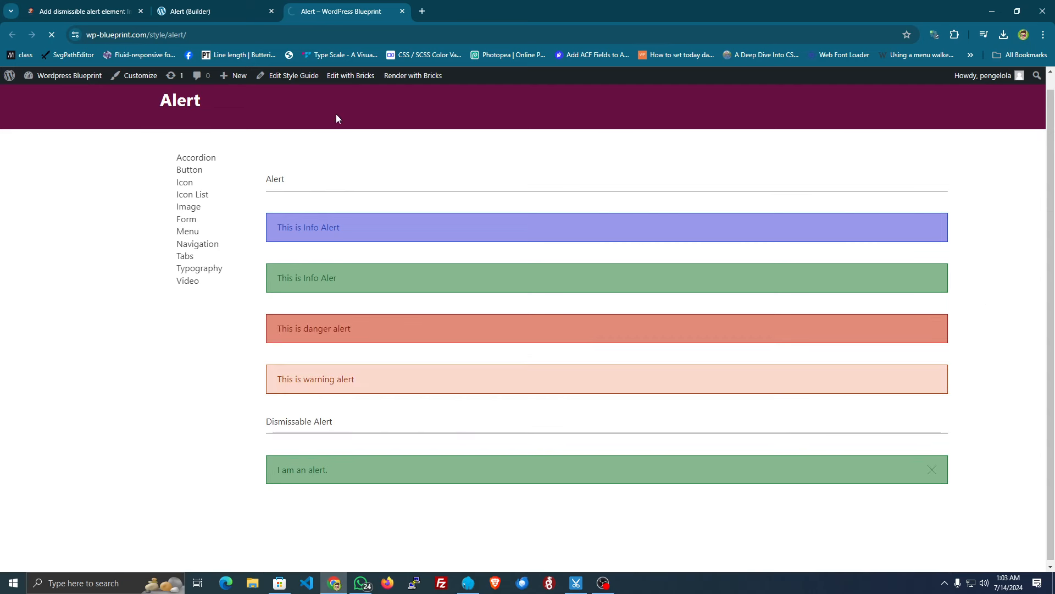
# Check the orange dismissable alert's condition in the builder, save the page again and return to the live Alert page
pyautogui.click(228, 7)
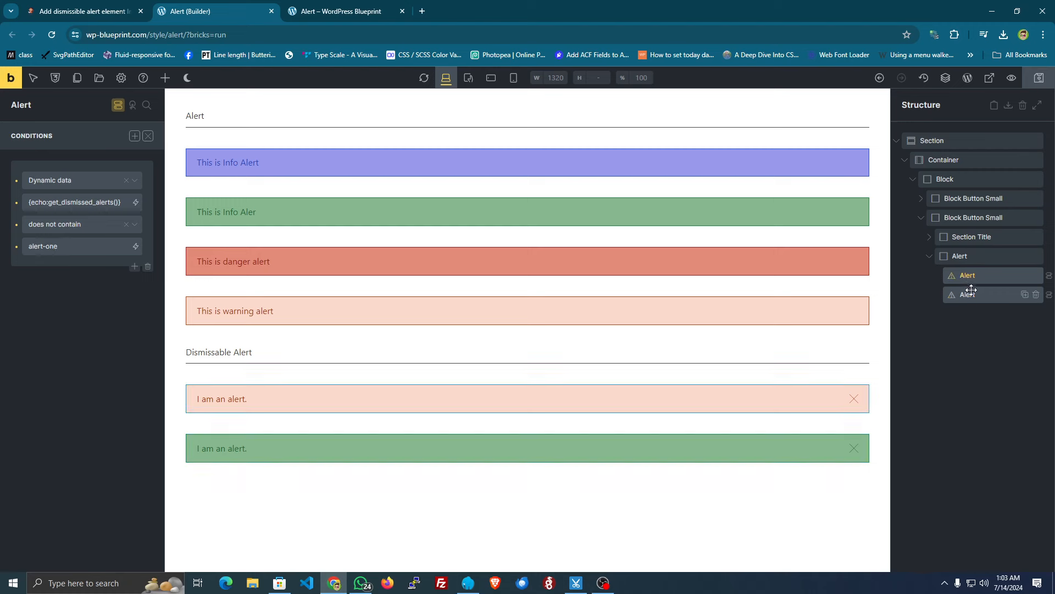
pyautogui.click(1039, 77)
pyautogui.hotkey('ctrl', 'Tab')
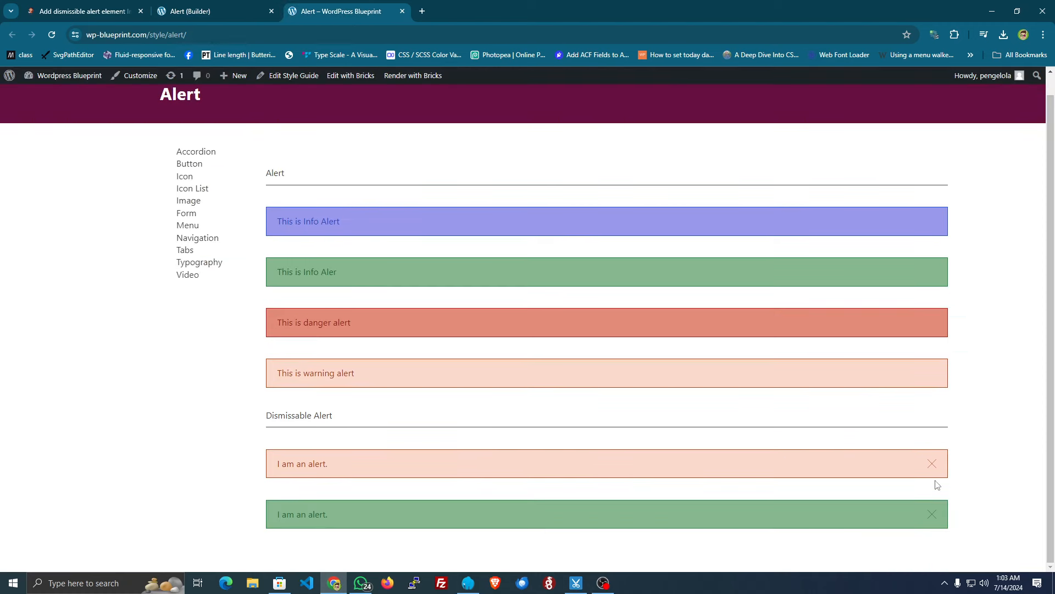
# Test both dismissable alerts on the live page by dismissing the green one, then the orange one, reloading after each
pyautogui.click(933, 514)
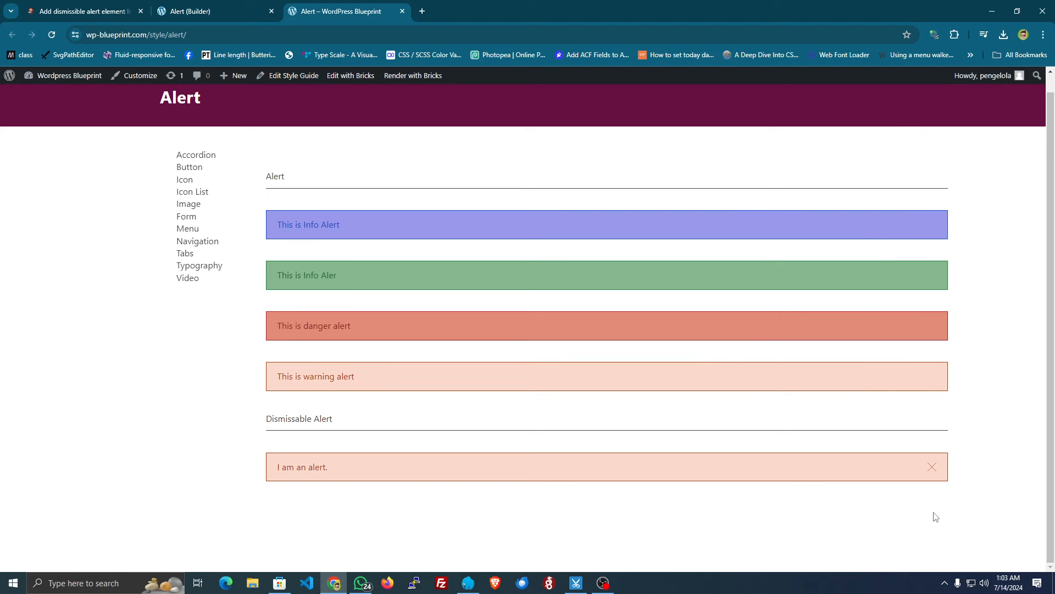
pyautogui.press('F5')
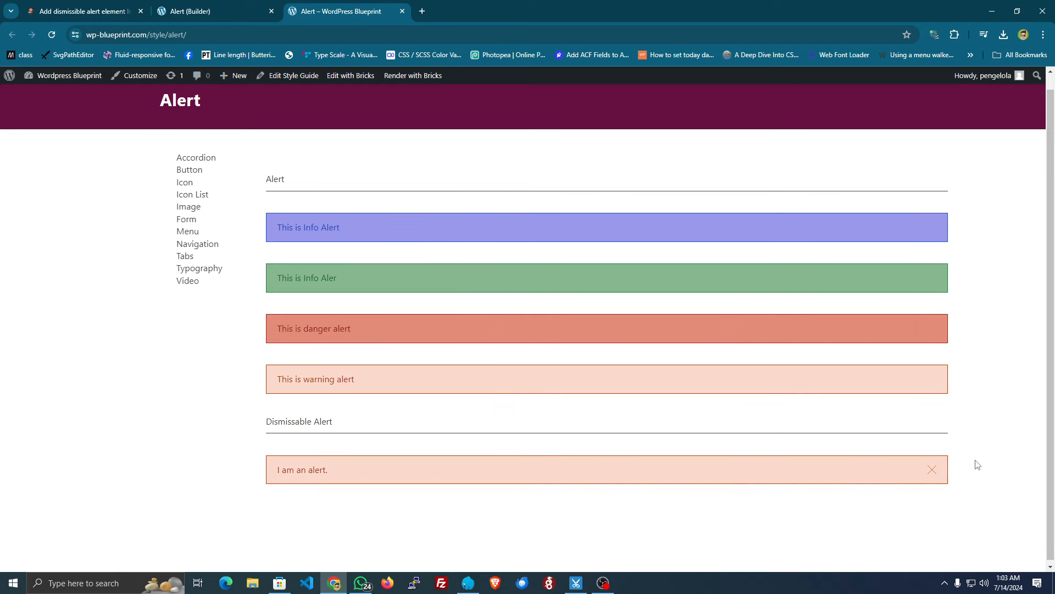
pyautogui.click(933, 471)
pyautogui.press('F5')
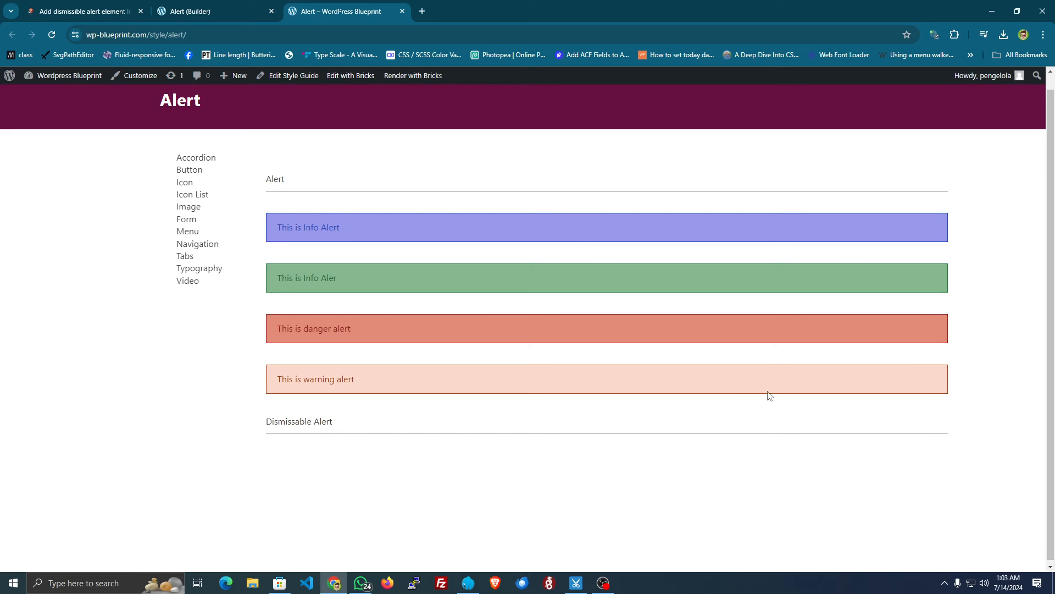
pyautogui.click(610, 328)
# Review the tutorial article from its introduction down through the cookie script to the get_dismissed_alerts function
pyautogui.click(82, 11)
pyautogui.scroll(2, 625, 243)
pyautogui.scroll(15, 625, 243)
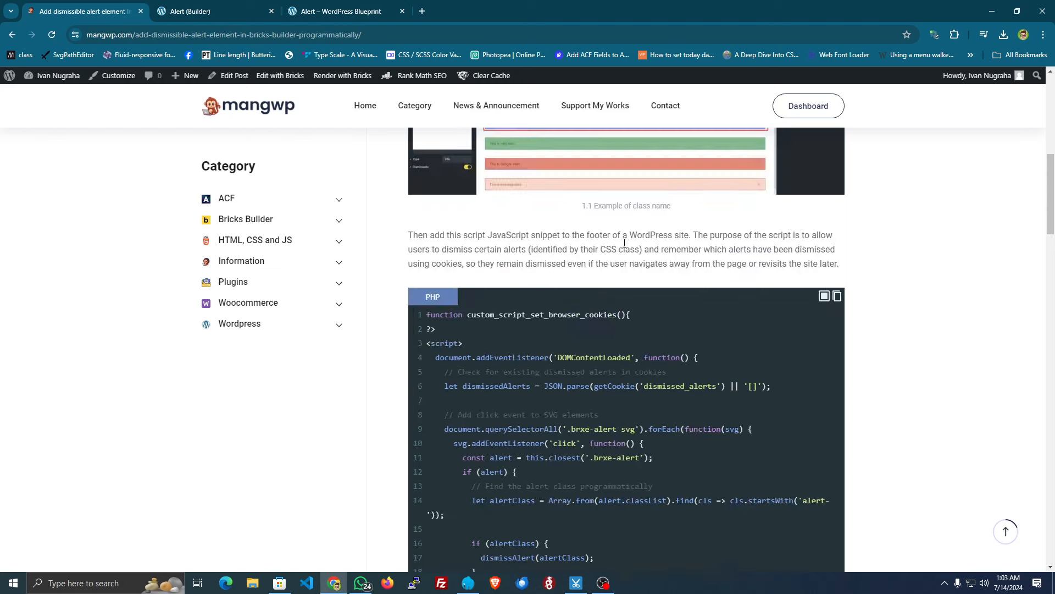
pyautogui.scroll(10, 625, 247)
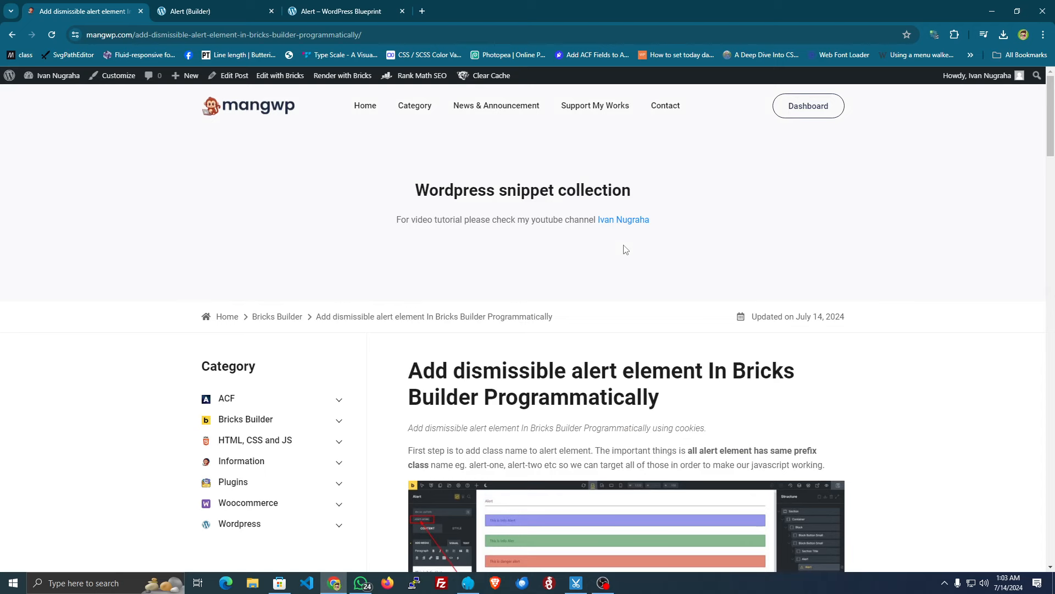
pyautogui.scroll(-20, 622, 264)
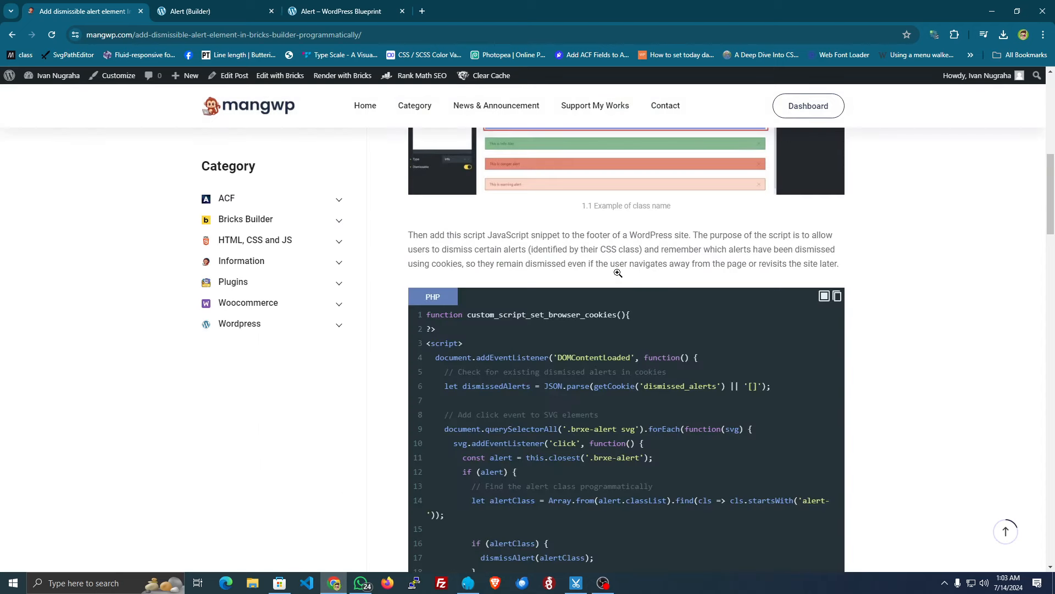
pyautogui.scroll(-6, 617, 272)
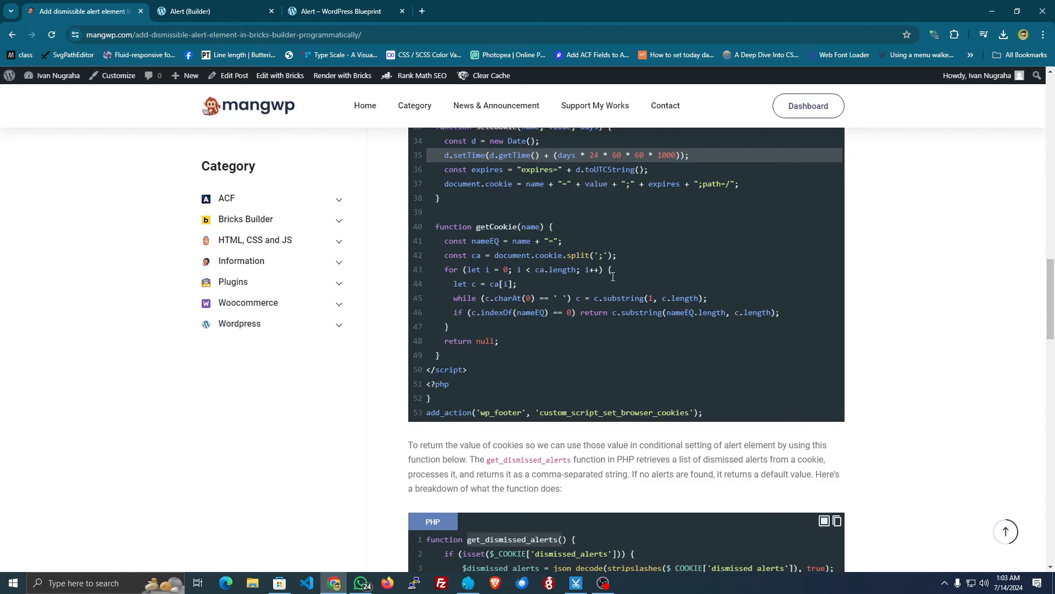